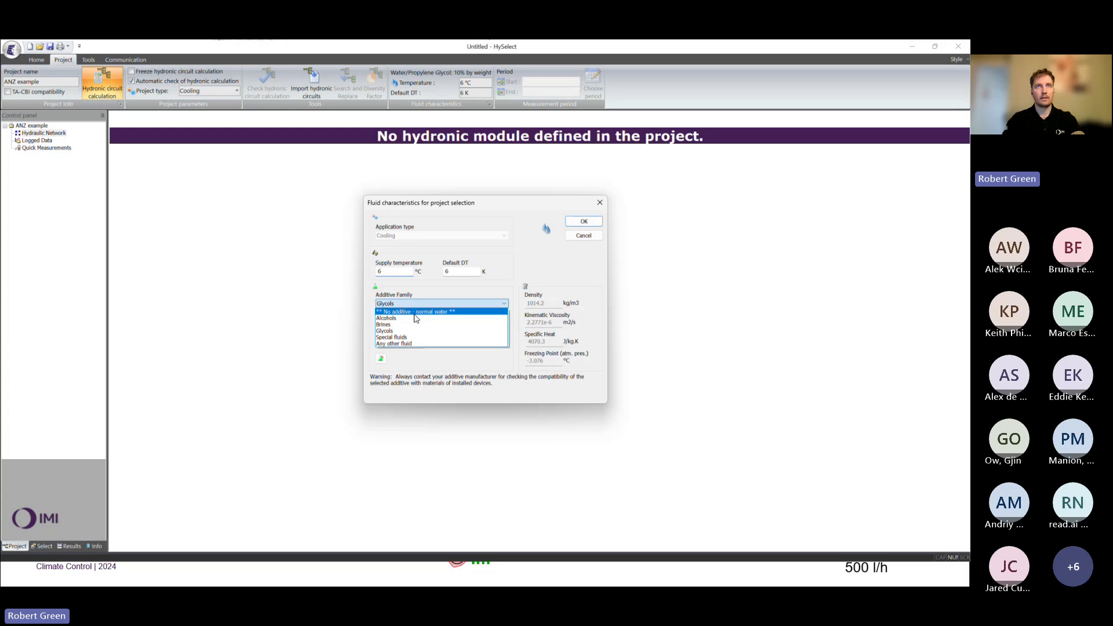
# Set the project fluid to normal water with no additive and accept the fluid characteristics.
pyautogui.click(418, 313)
pyautogui.click(585, 222)
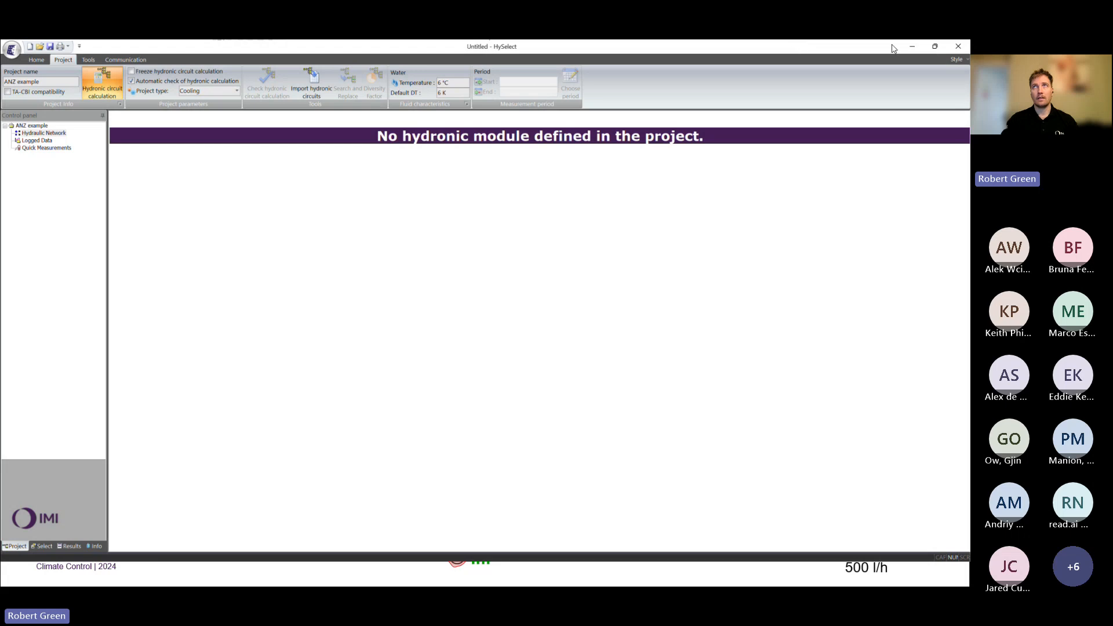
# Check the plant schematic and add a pump circuit with manual balancing and no terminal unit to the hydraulic network.
pyautogui.click(913, 46)
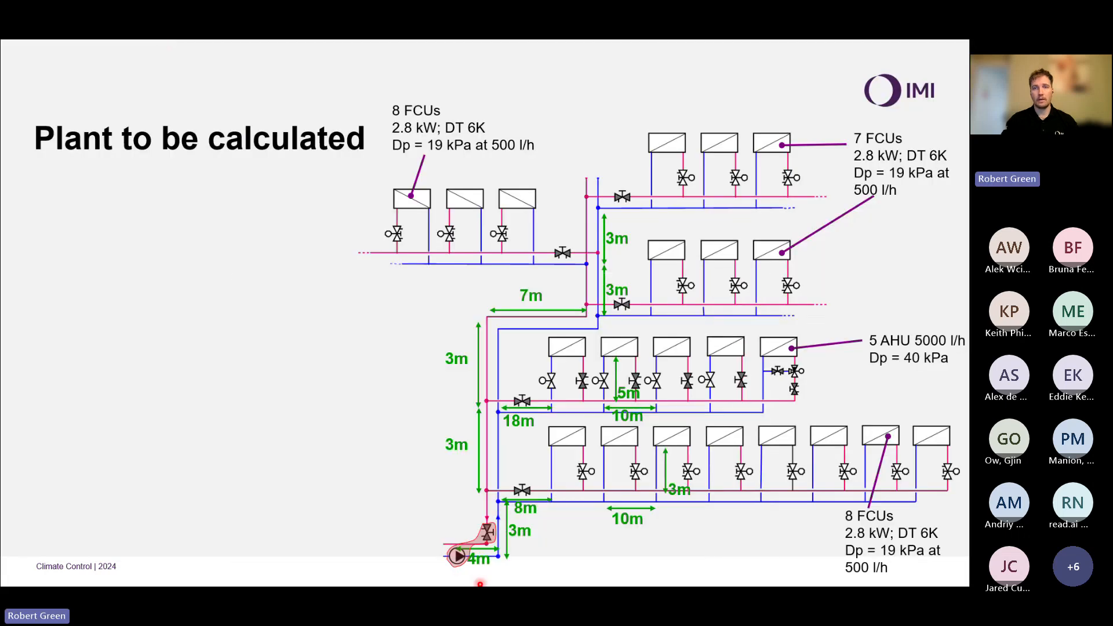
pyautogui.hotkey('alt', 'Tab')
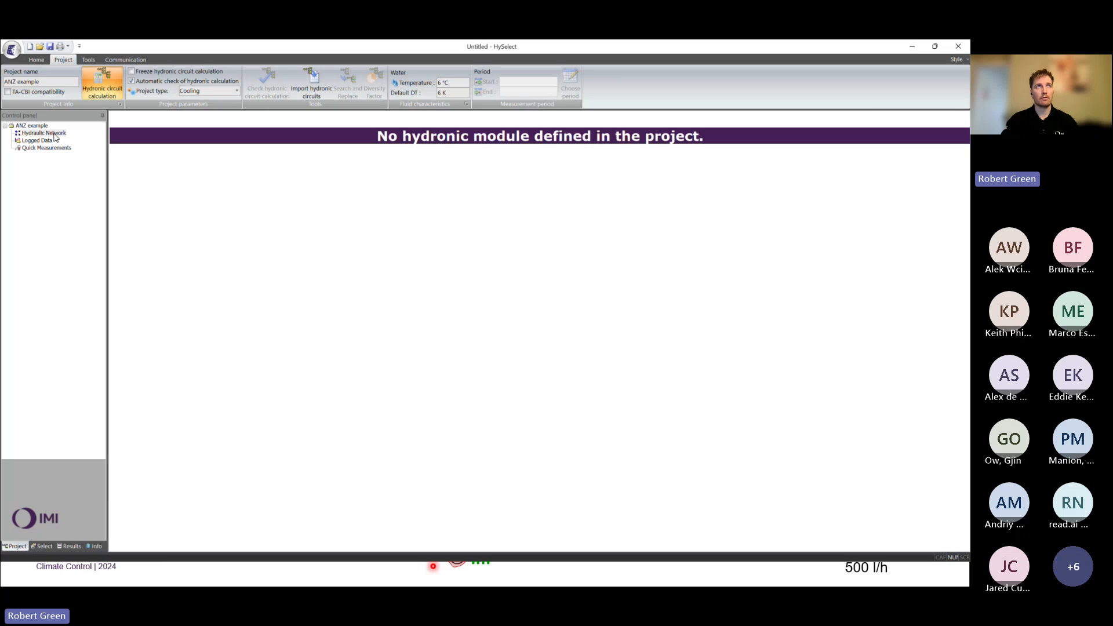
pyautogui.rightClick(55, 137)
pyautogui.click(61, 139)
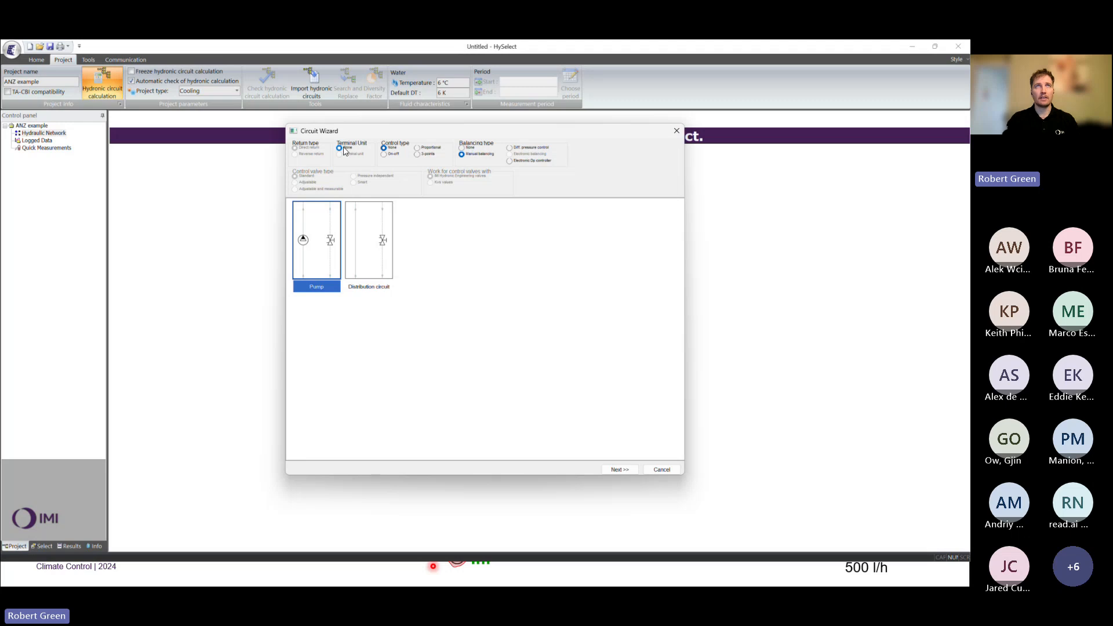
pyautogui.click(620, 470)
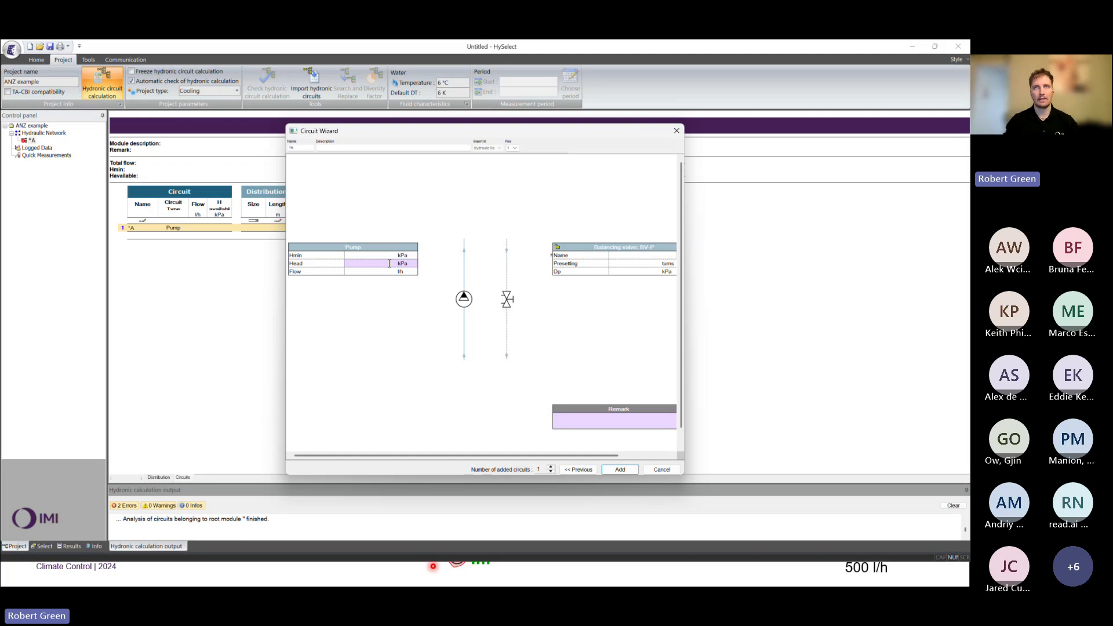
pyautogui.click(620, 470)
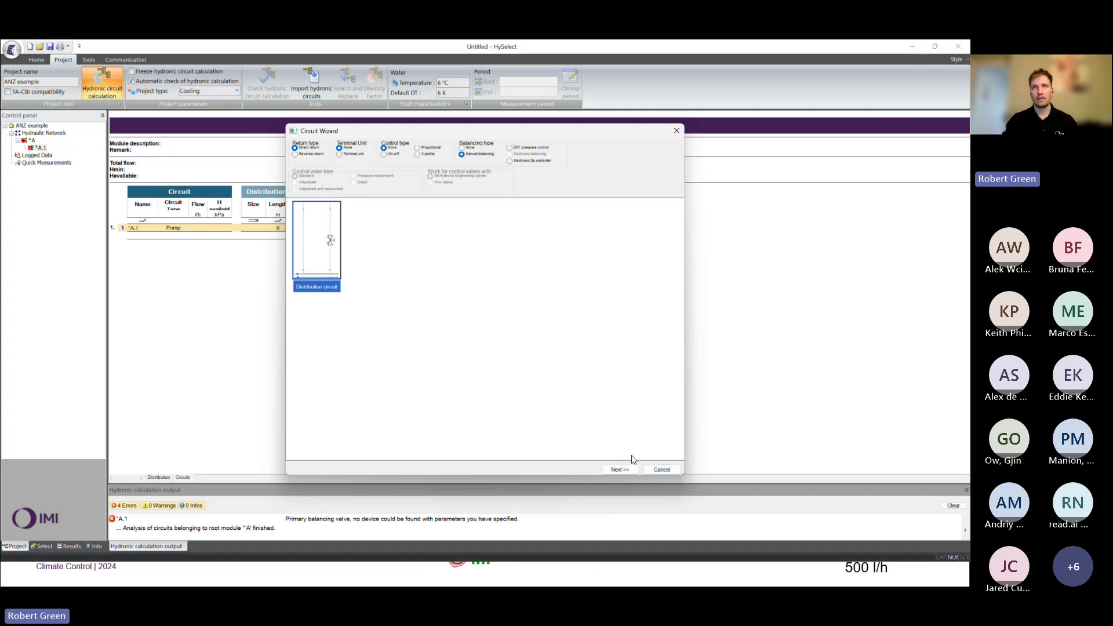
pyautogui.click(653, 469)
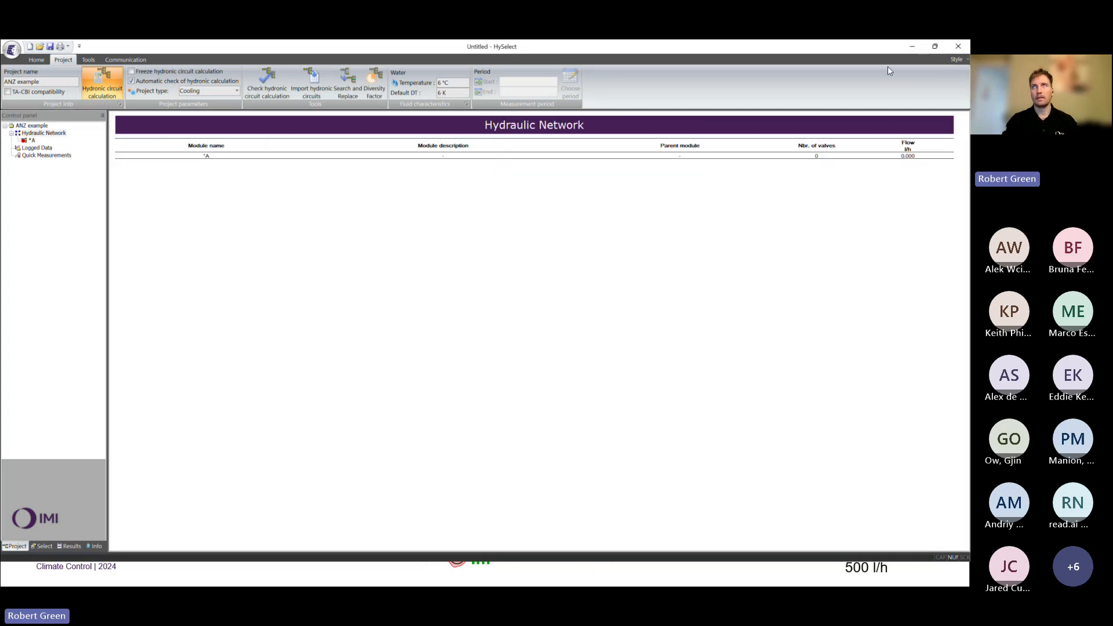
# Consult the plant schematic and set up a direct-return distribution circuit under the pump module, with no terminal unit and manual balancing.
pyautogui.click(920, 47)
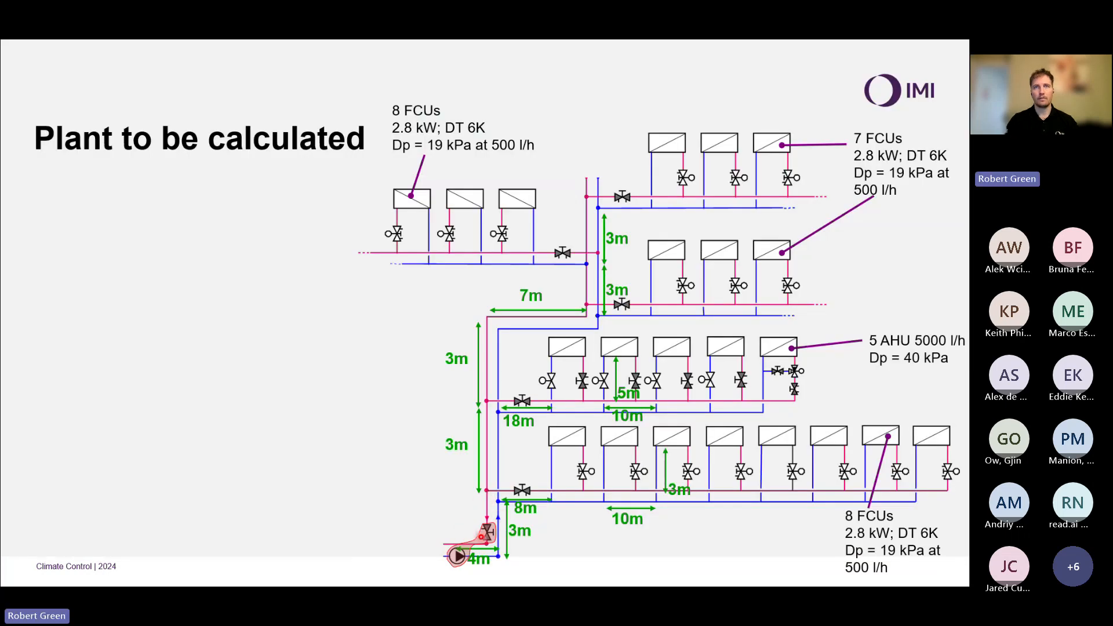
pyautogui.press('Right')
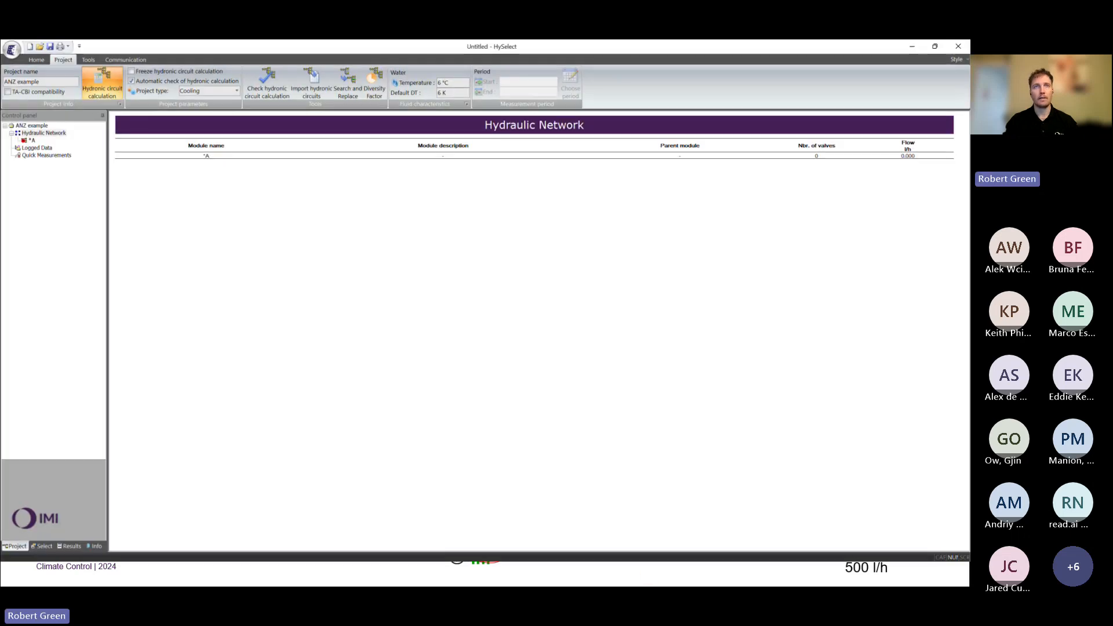
pyautogui.click(31, 140)
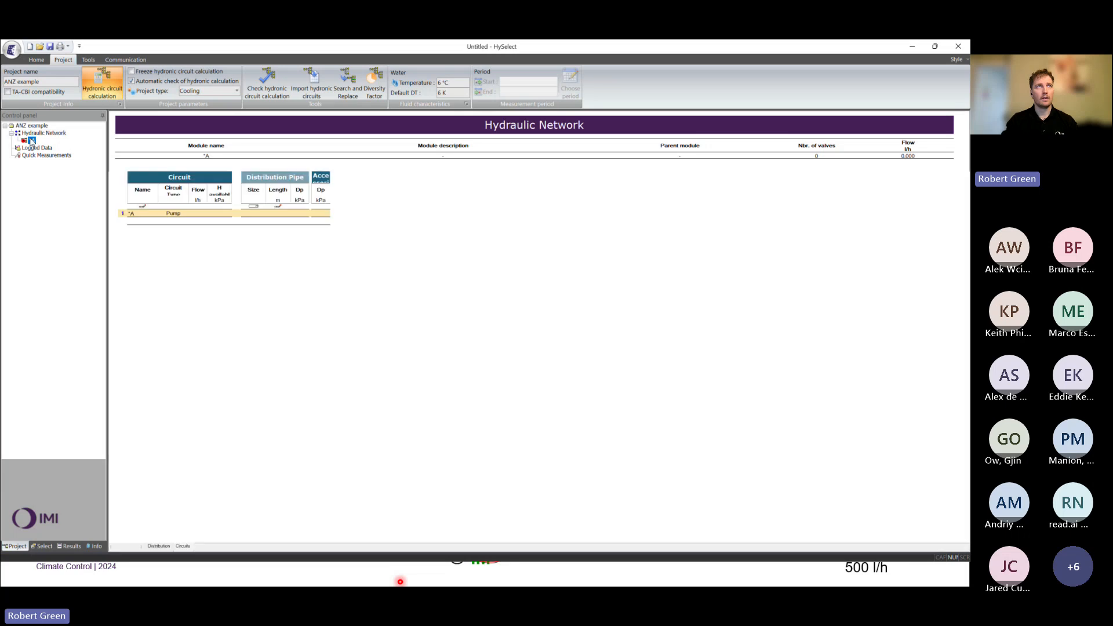
pyautogui.rightClick(34, 141)
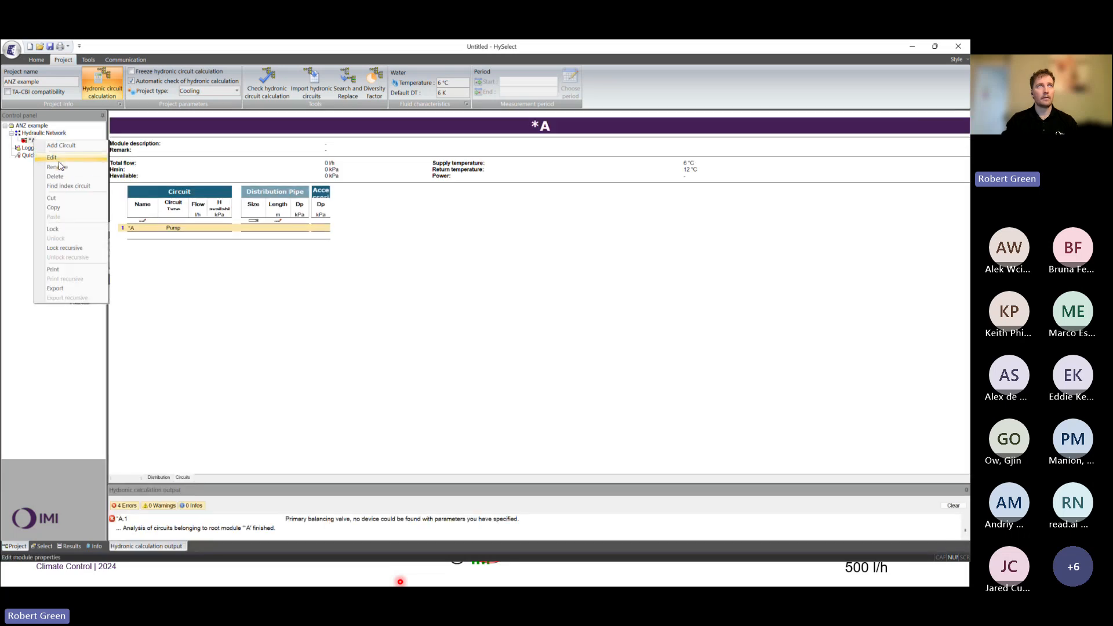
pyautogui.click(60, 148)
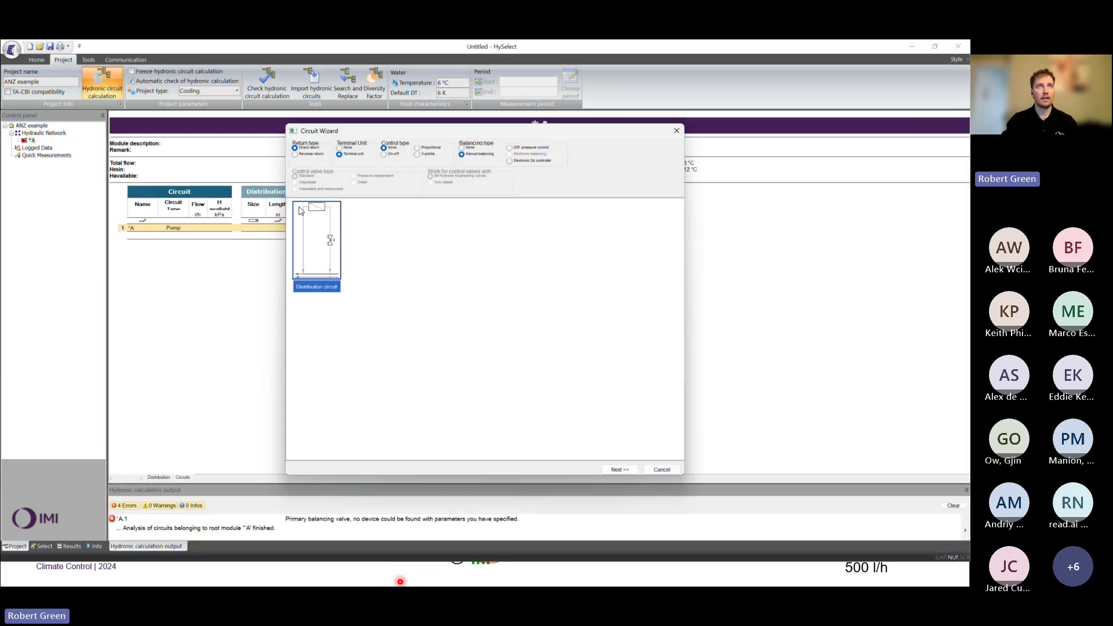
pyautogui.click(349, 149)
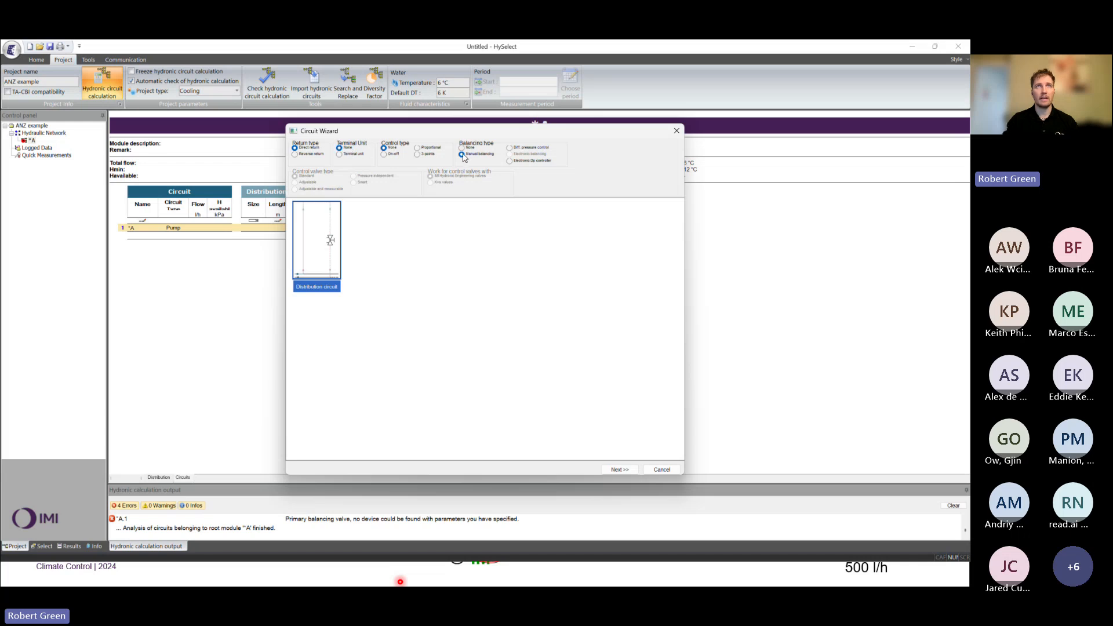
pyautogui.click(615, 471)
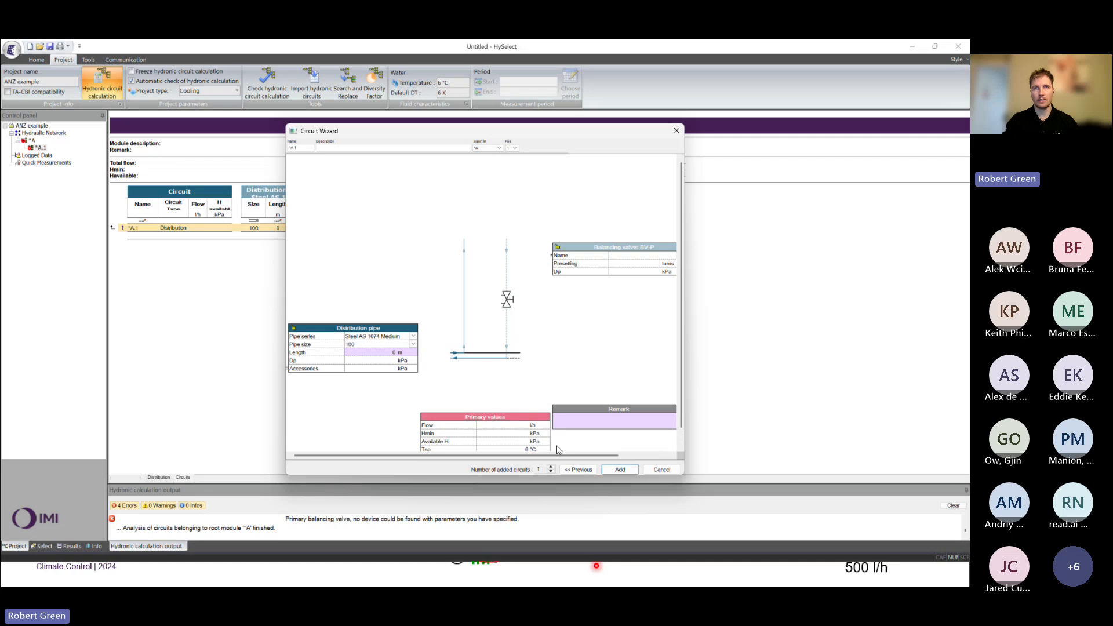
# Set the distribution pipe length to 14 m, add the circuit and close the wizard.
pyautogui.click(391, 354)
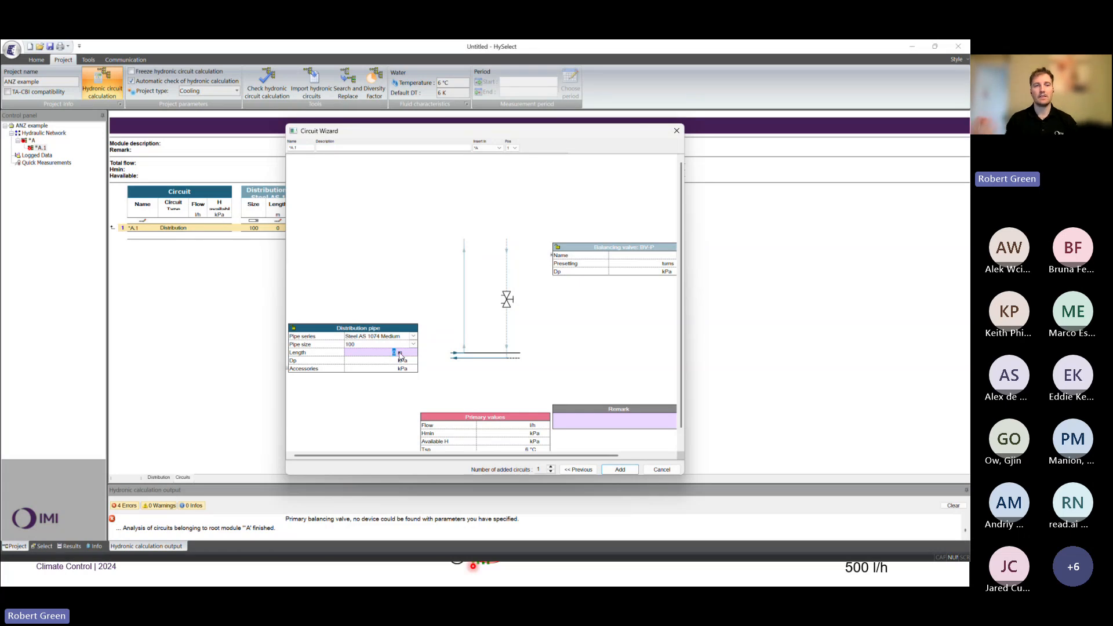
pyautogui.write('14')
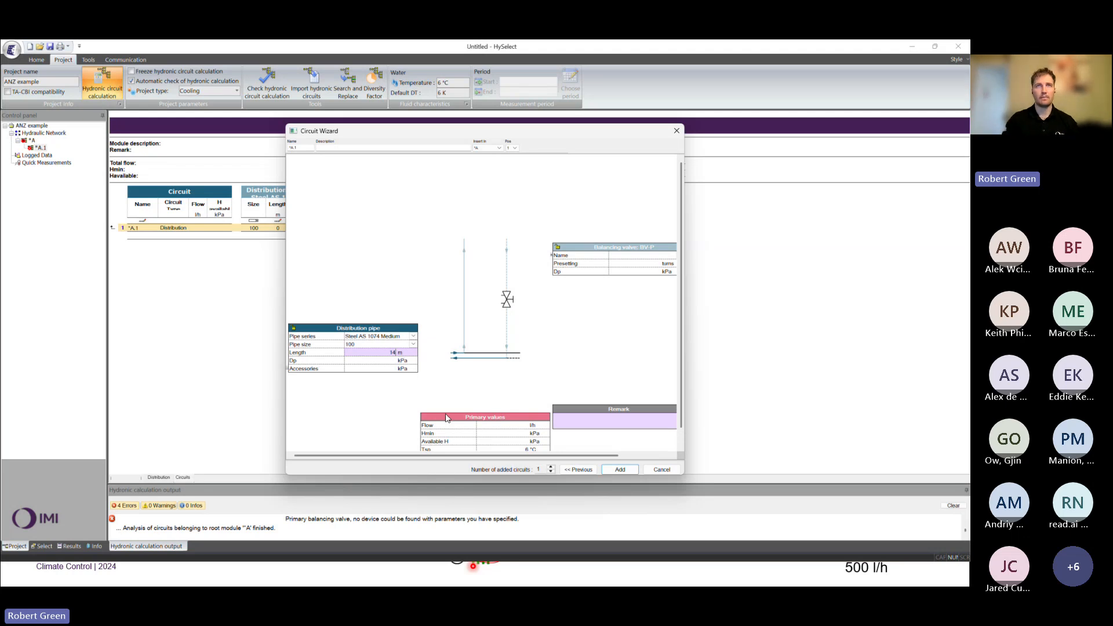
pyautogui.click(400, 381)
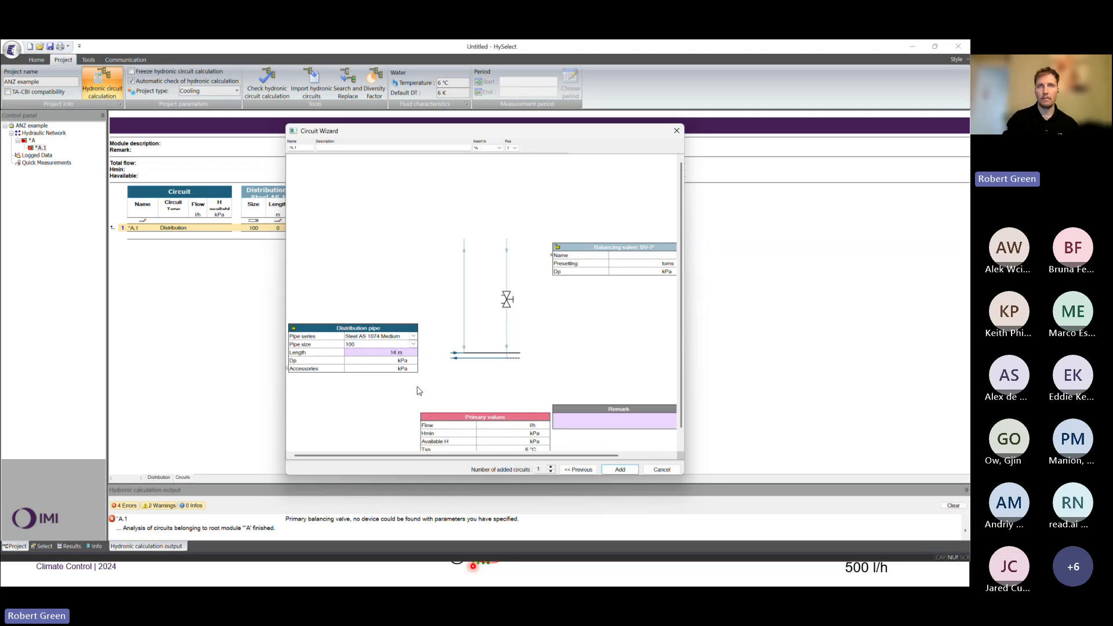
pyautogui.click(617, 469)
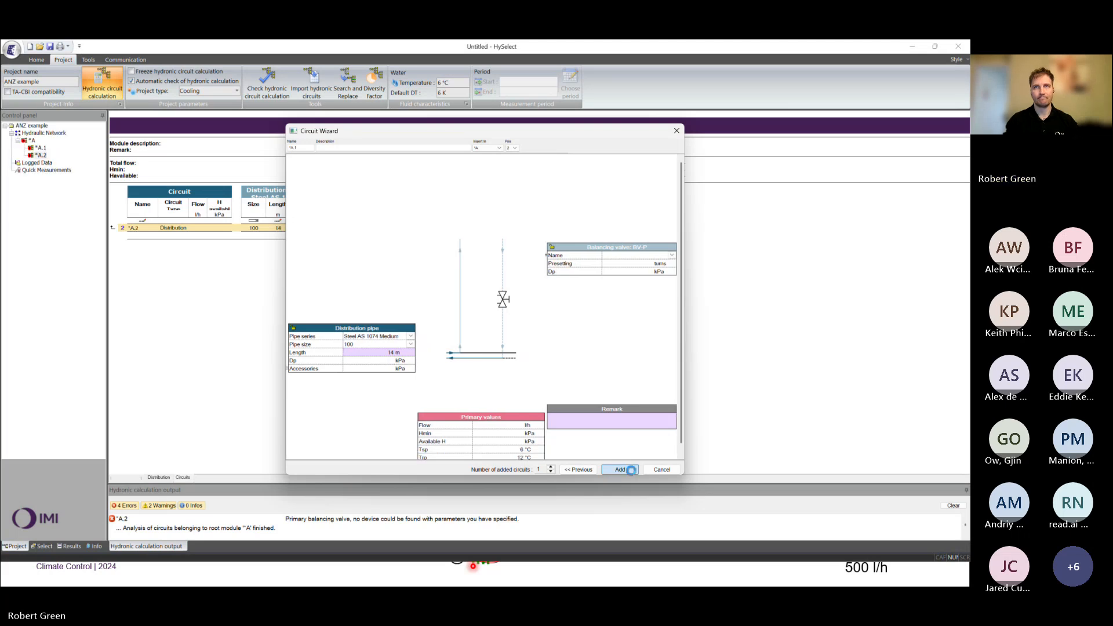
pyautogui.click(655, 469)
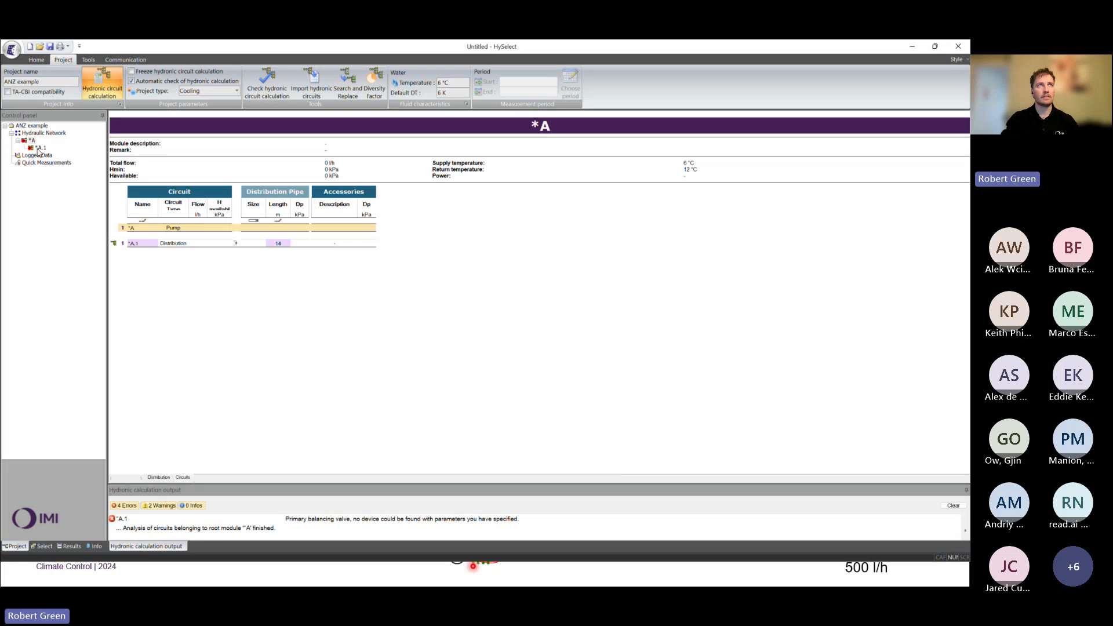
# Check the schematic and set up a 2-way terminal unit circuit under *A.1 with proportional control and an adjustable and measurable control valve.
pyautogui.click(39, 148)
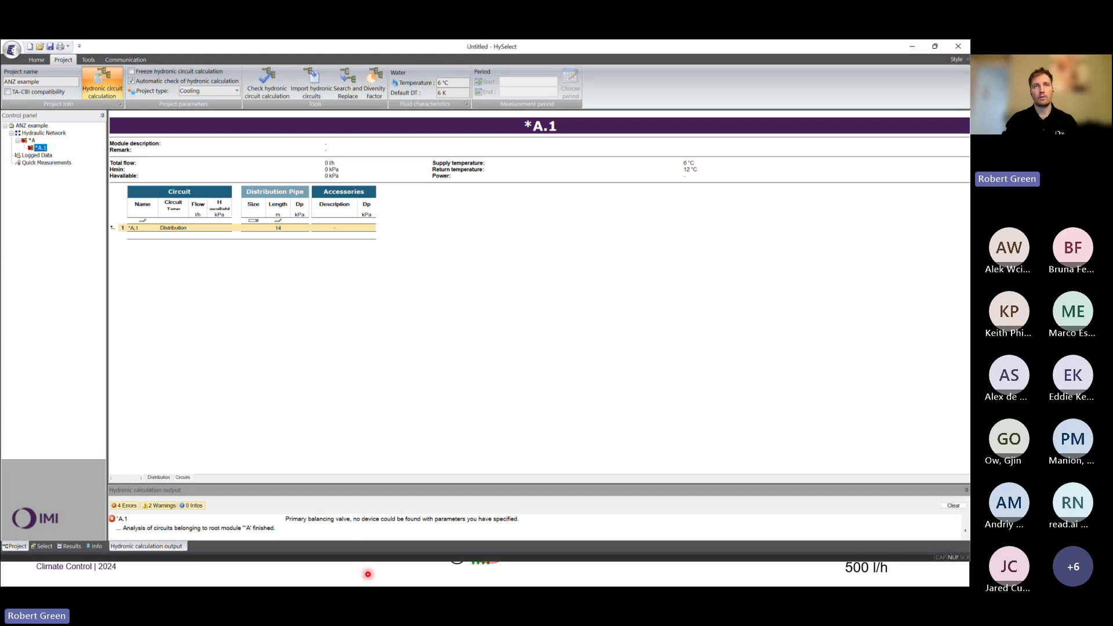
pyautogui.click(368, 574)
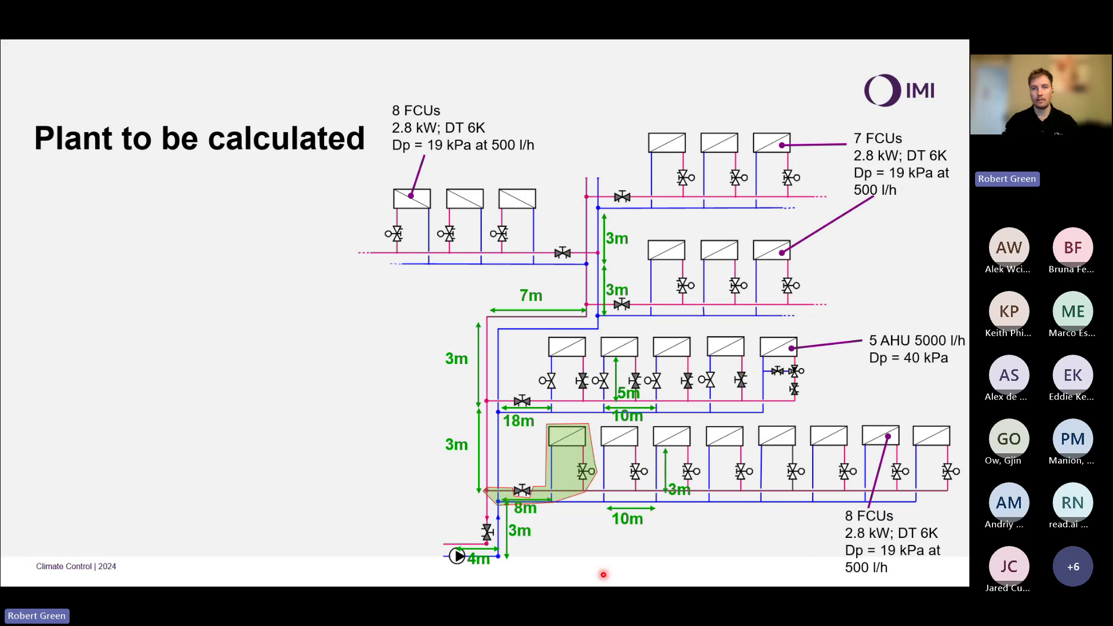
pyautogui.hotkey('alt', 'Tab')
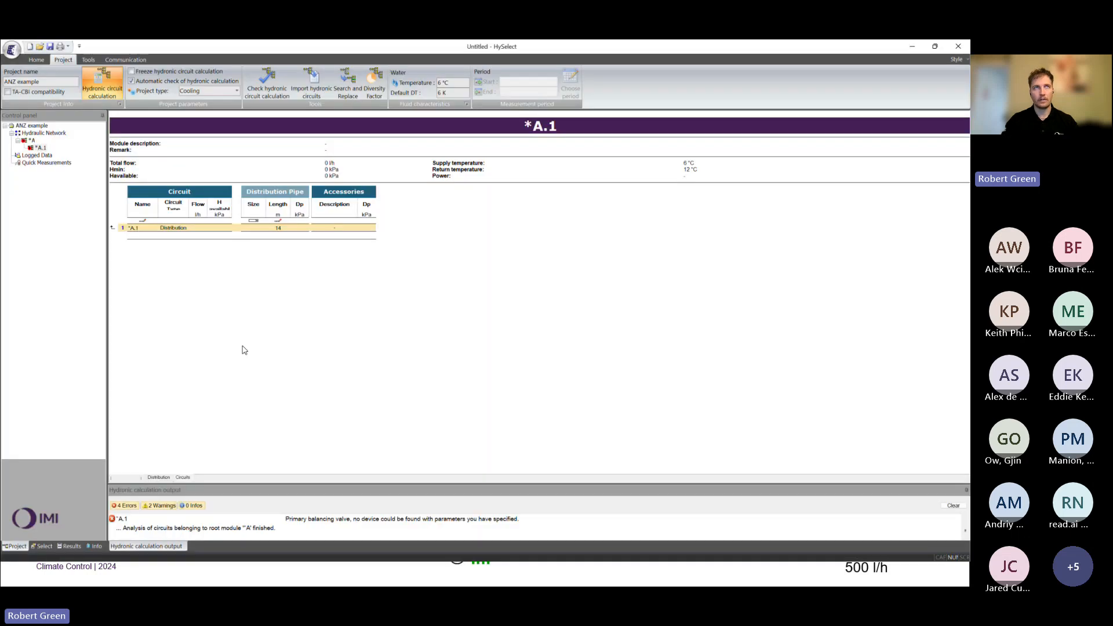
pyautogui.rightClick(33, 148)
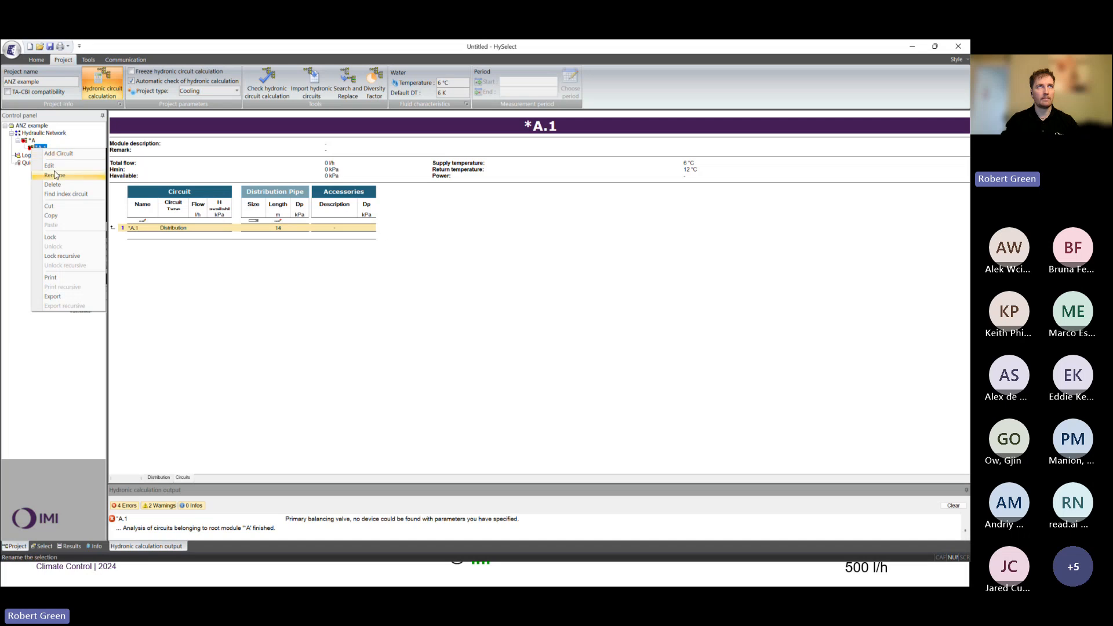
pyautogui.click(51, 165)
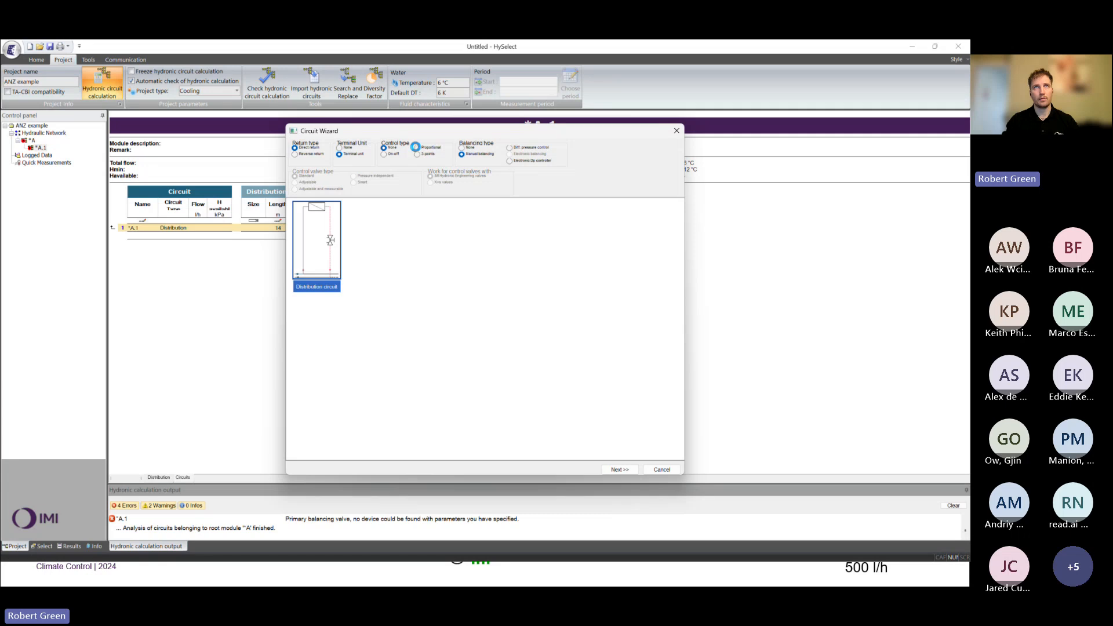
pyautogui.click(415, 147)
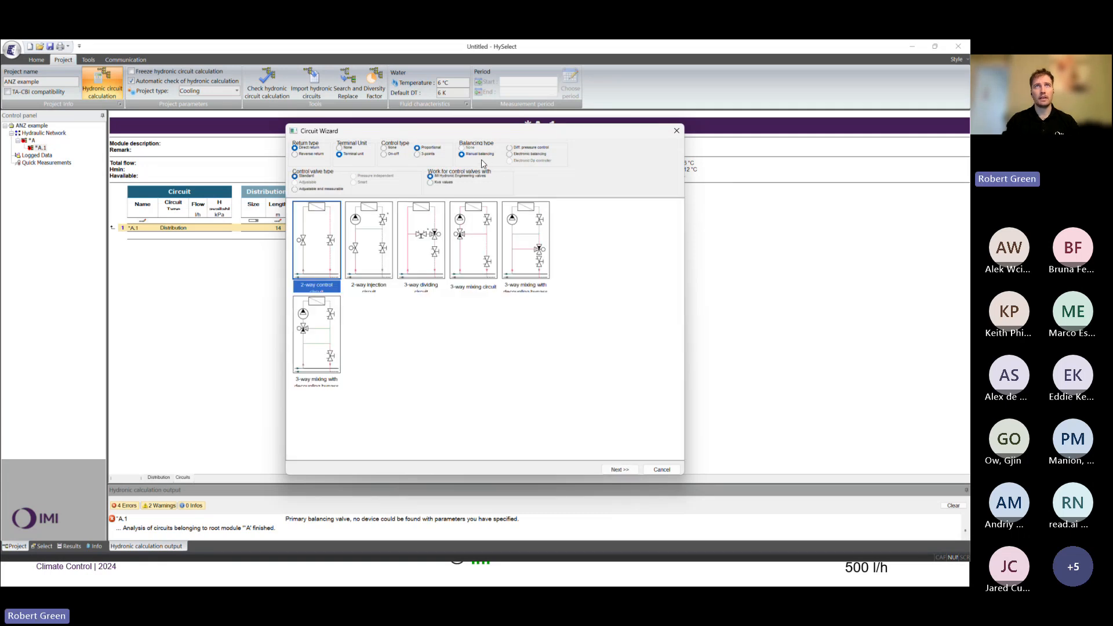
pyautogui.click(326, 189)
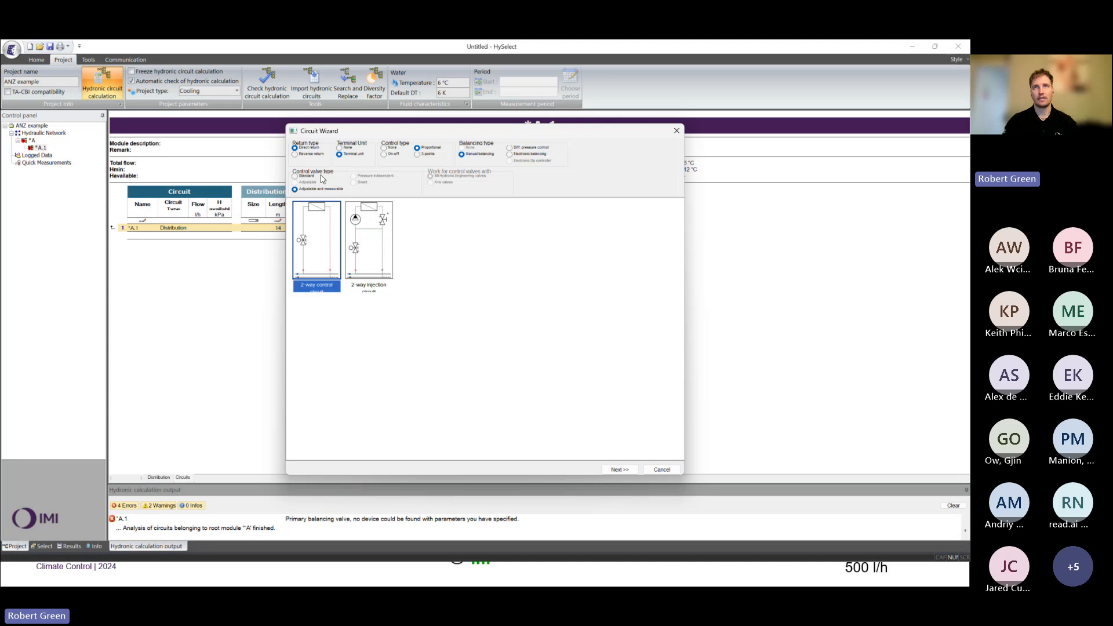
pyautogui.click(610, 470)
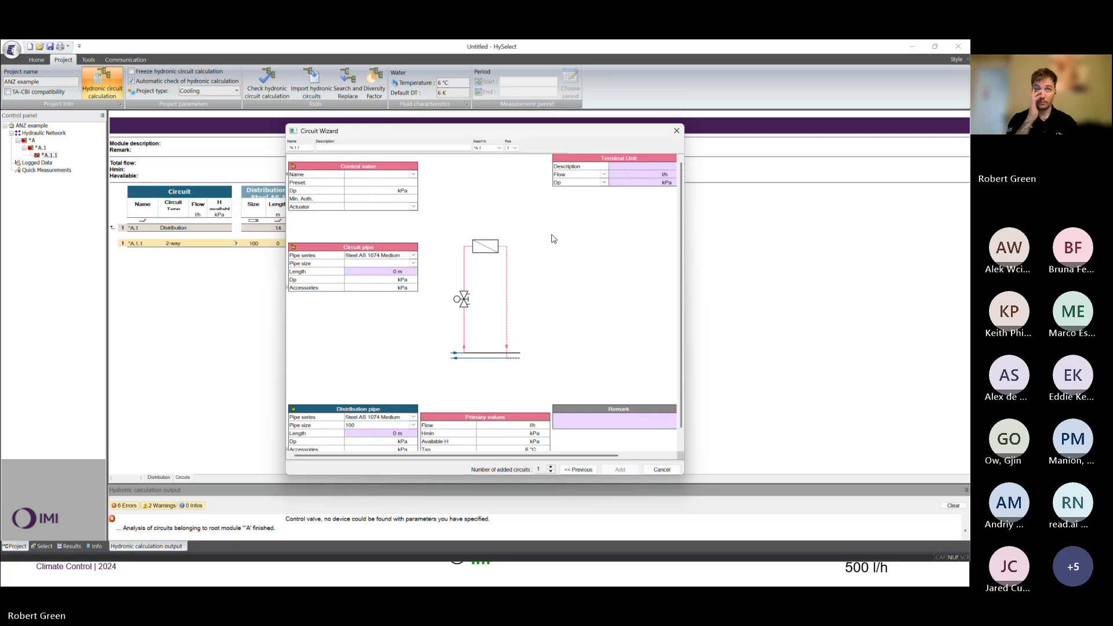
# Set the new 2-way circuit's distribution pipe length to 16 m and its circuit pipe length to 6 m.
pyautogui.click(394, 433)
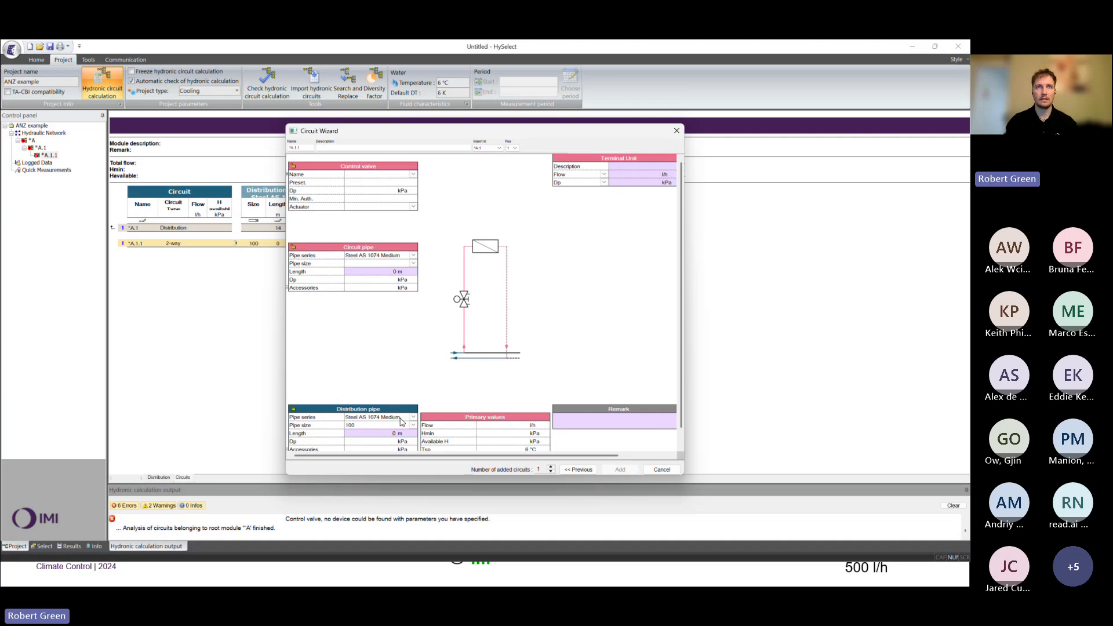
pyautogui.write('16')
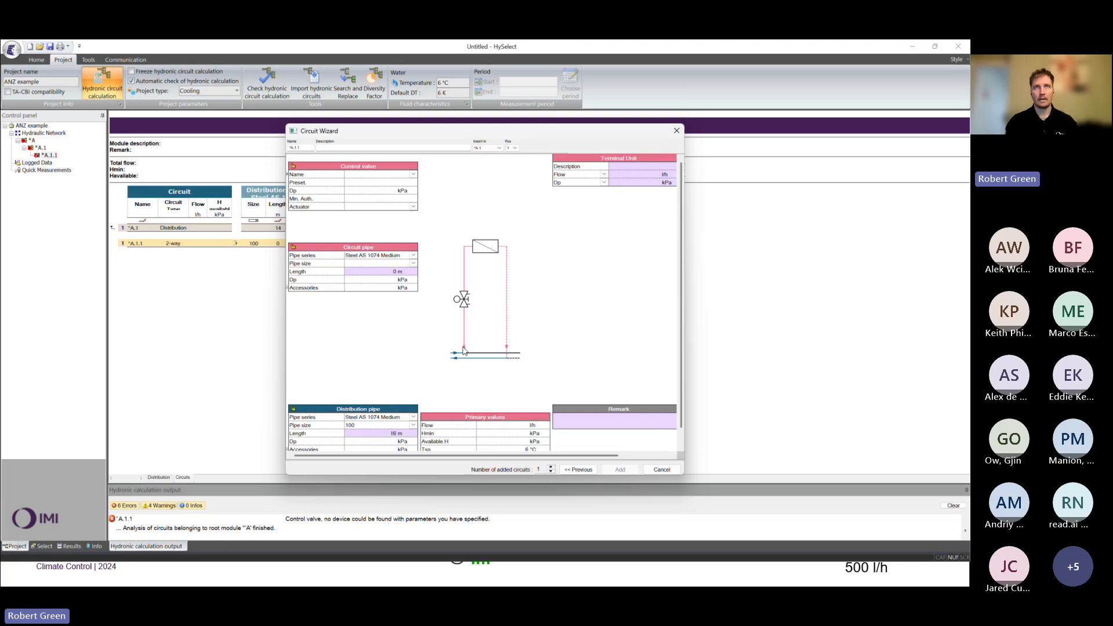
pyautogui.click(395, 271)
pyautogui.write('6')
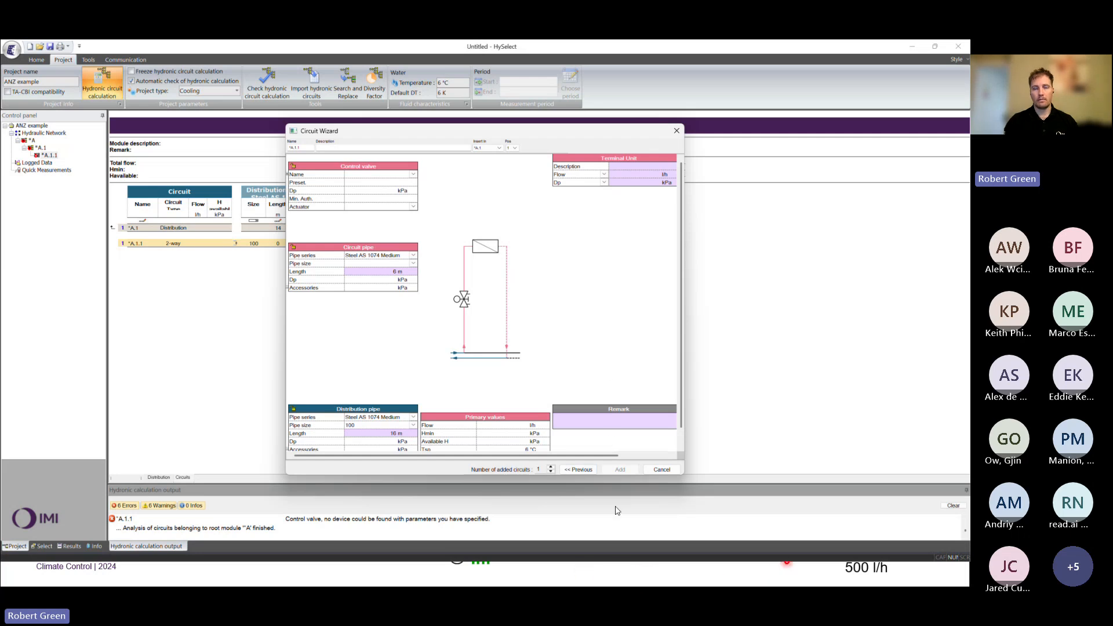
# Define the terminal unit's flow by power and temperature difference, and set the power to 2.8 kW.
pyautogui.click(605, 176)
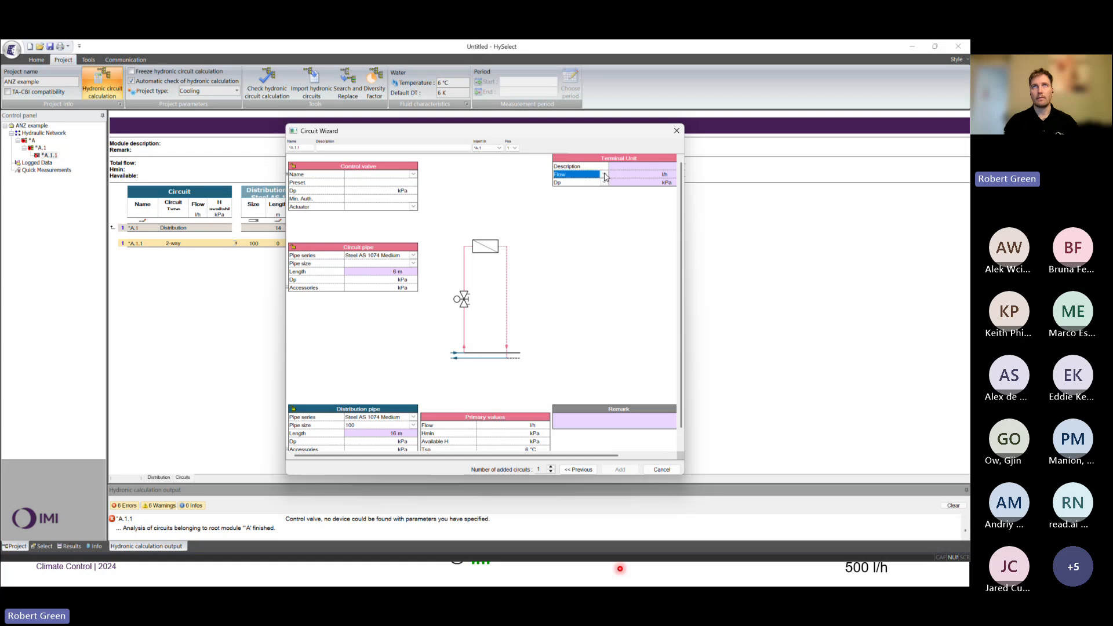
pyautogui.click(605, 175)
pyautogui.click(576, 192)
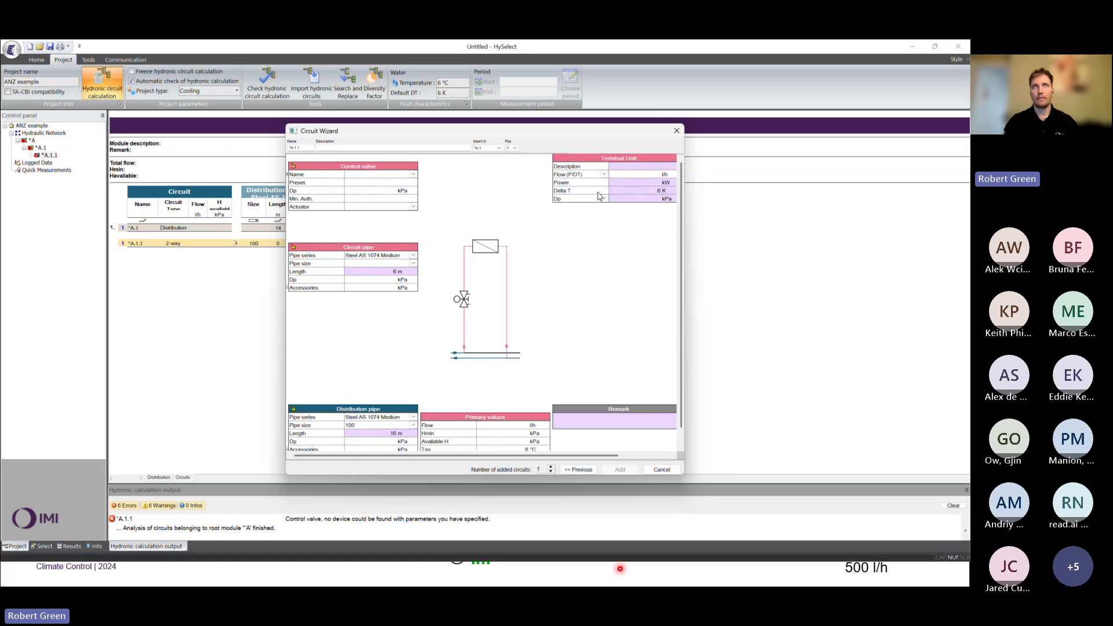
pyautogui.click(657, 182)
pyautogui.write('28')
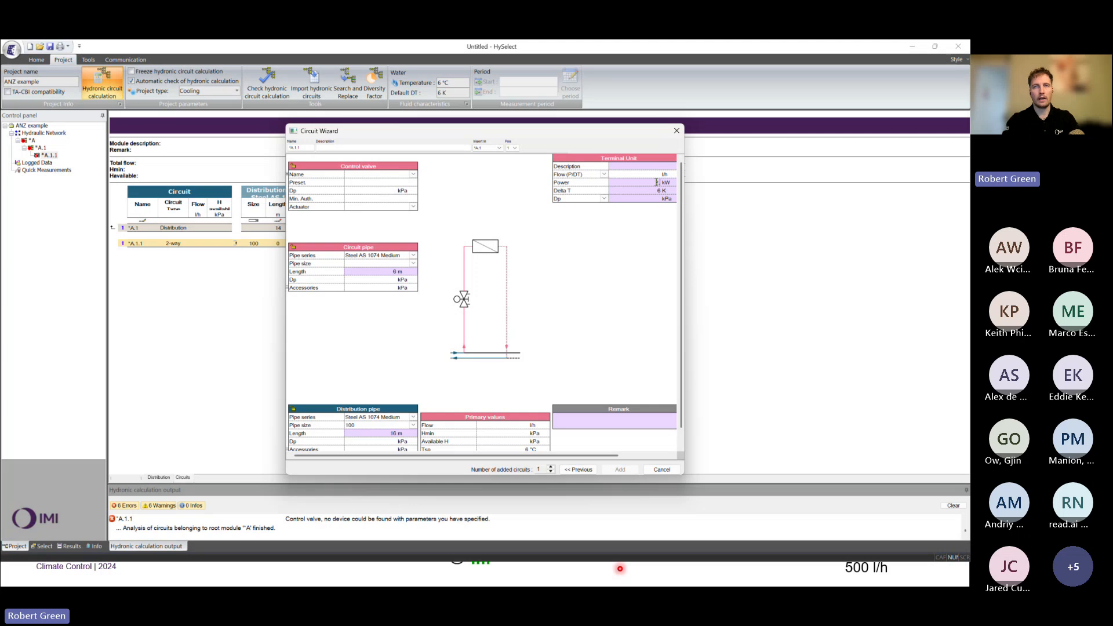
pyautogui.write('.')
pyautogui.click(656, 190)
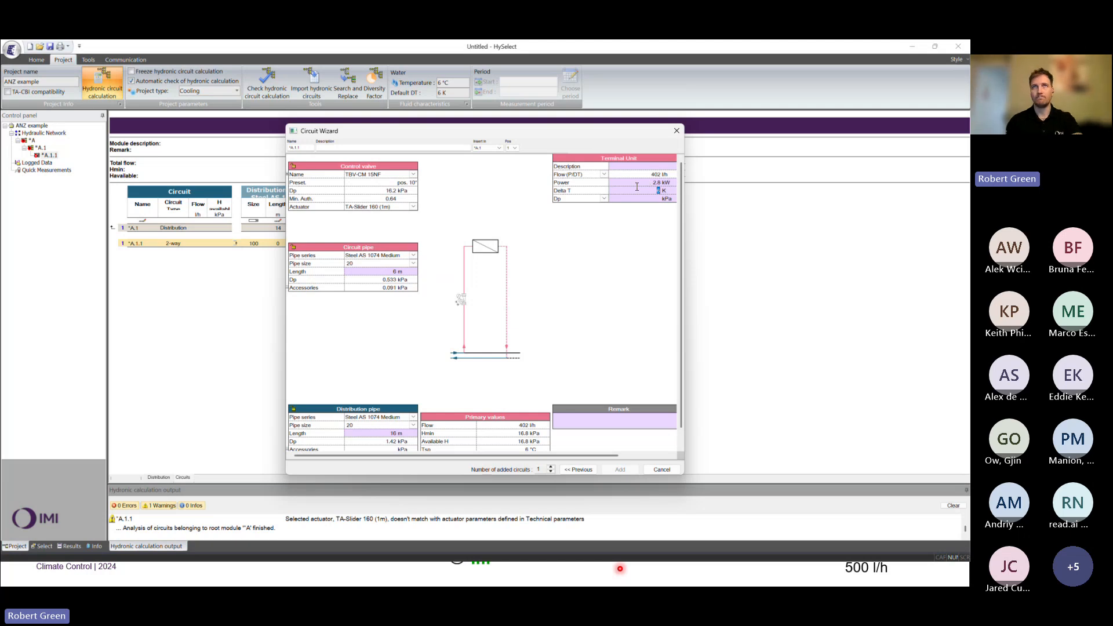
# Define the terminal unit's pressure drop by reference values of 500 l/h and 19 kPa, and add the circuit.
pyautogui.click(604, 199)
pyautogui.click(606, 200)
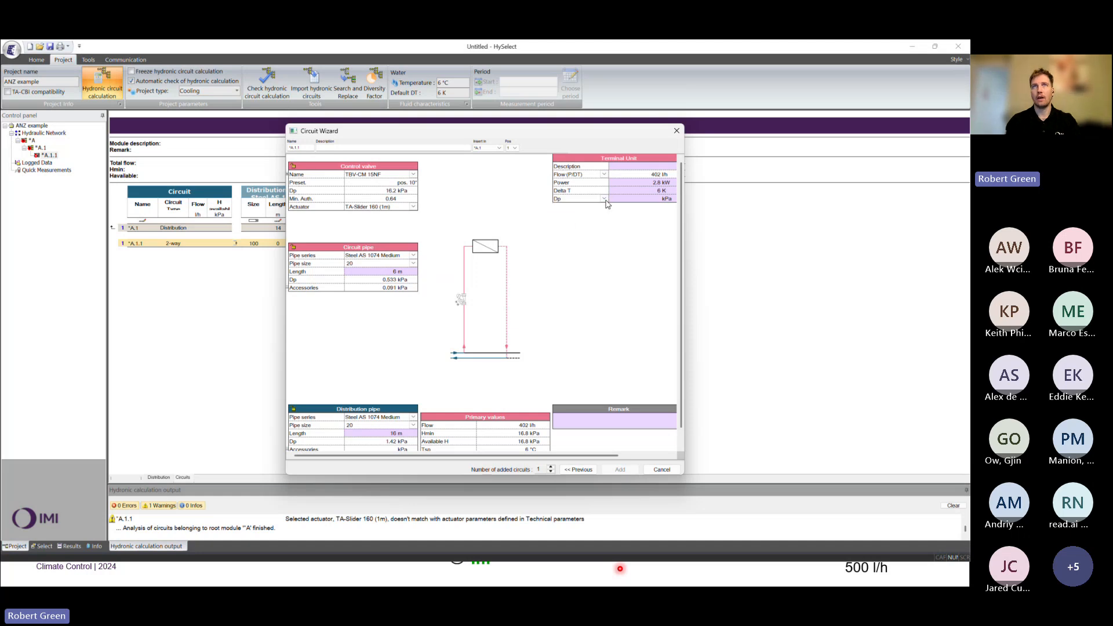
pyautogui.click(606, 200)
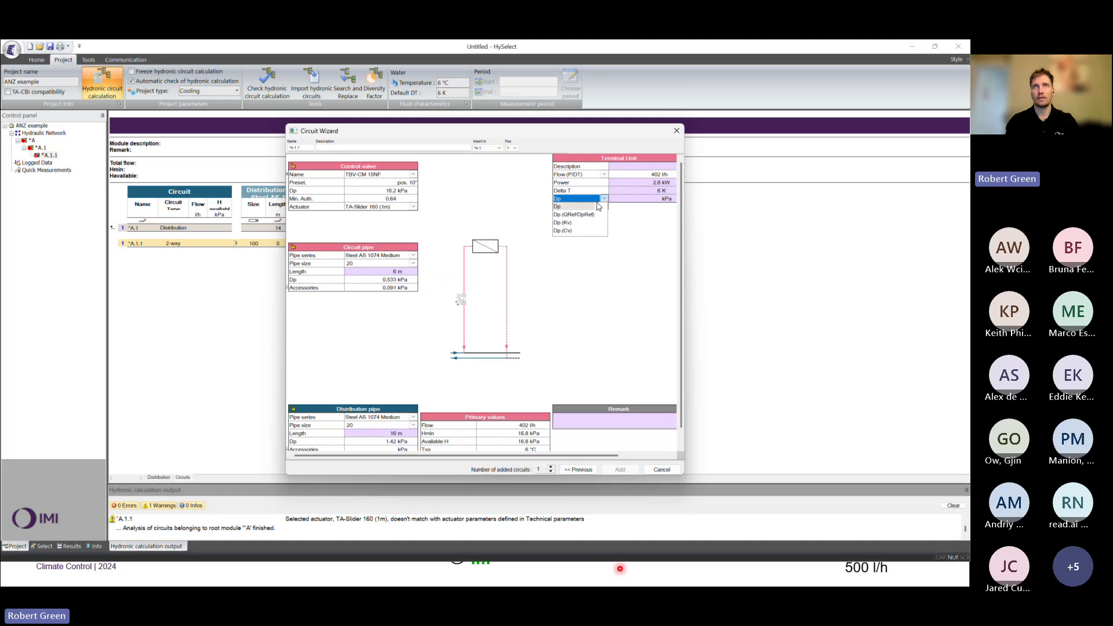
pyautogui.click(592, 215)
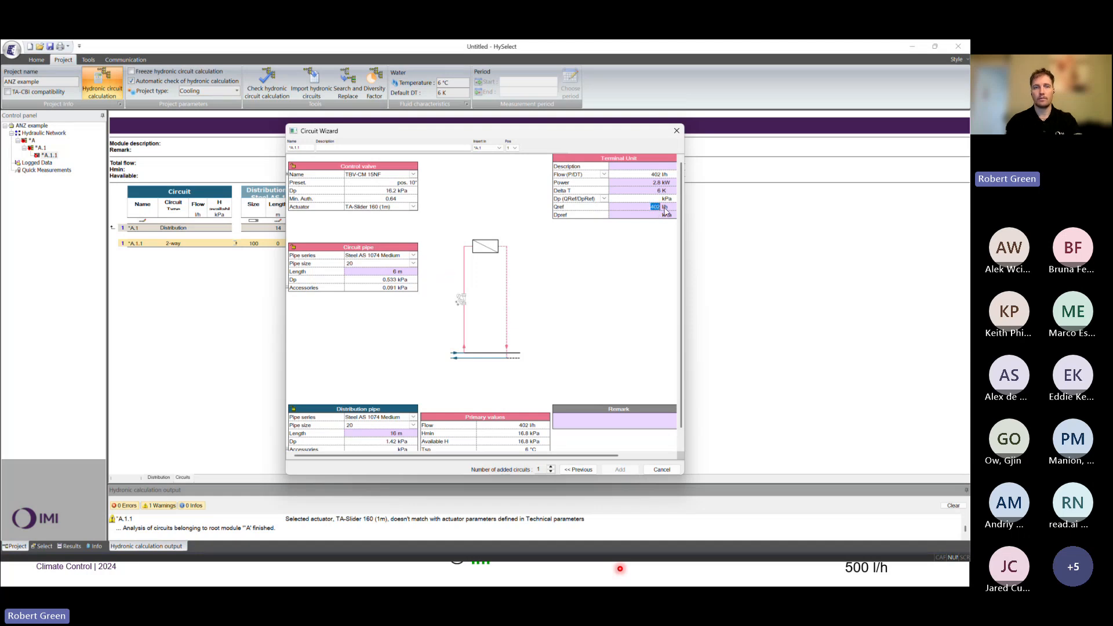
pyautogui.write('500')
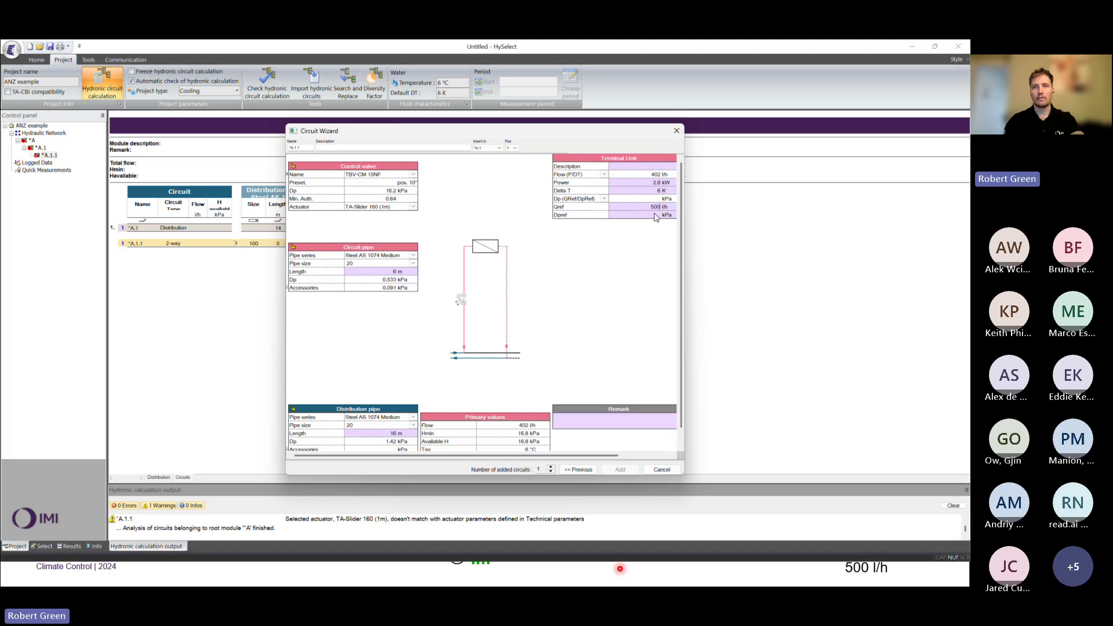
pyautogui.click(656, 215)
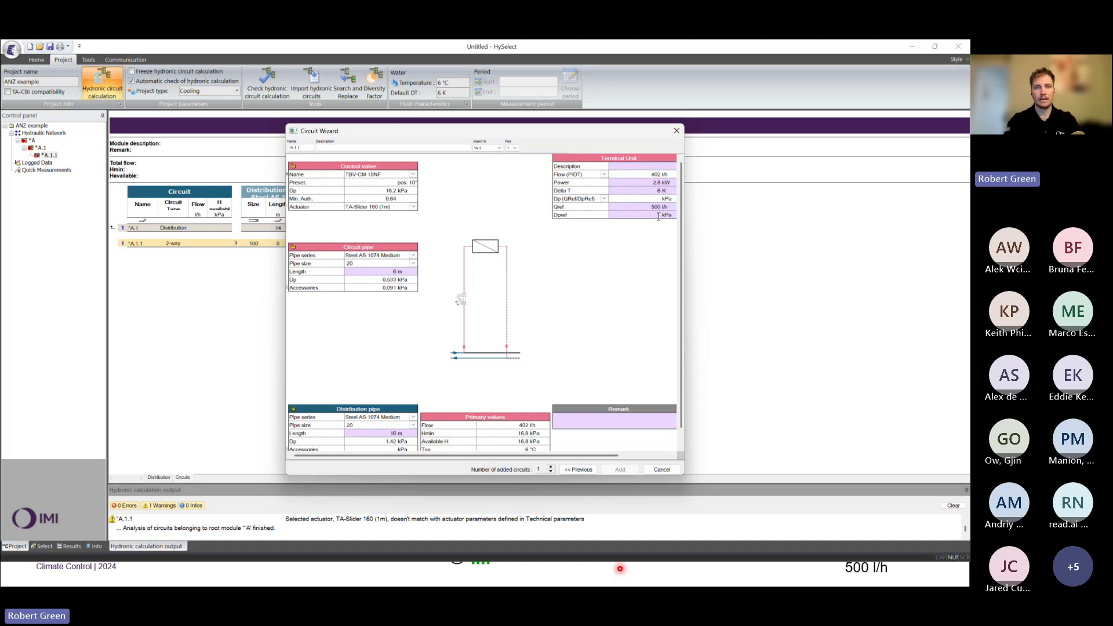
pyautogui.click(642, 241)
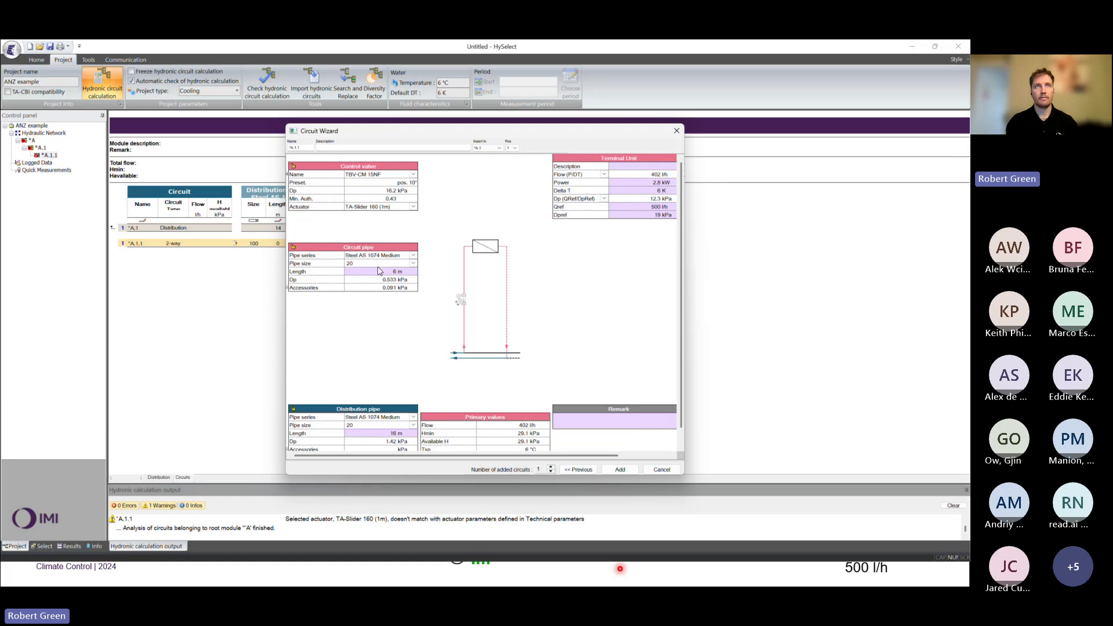
pyautogui.moveTo(363, 267)
pyautogui.click(616, 470)
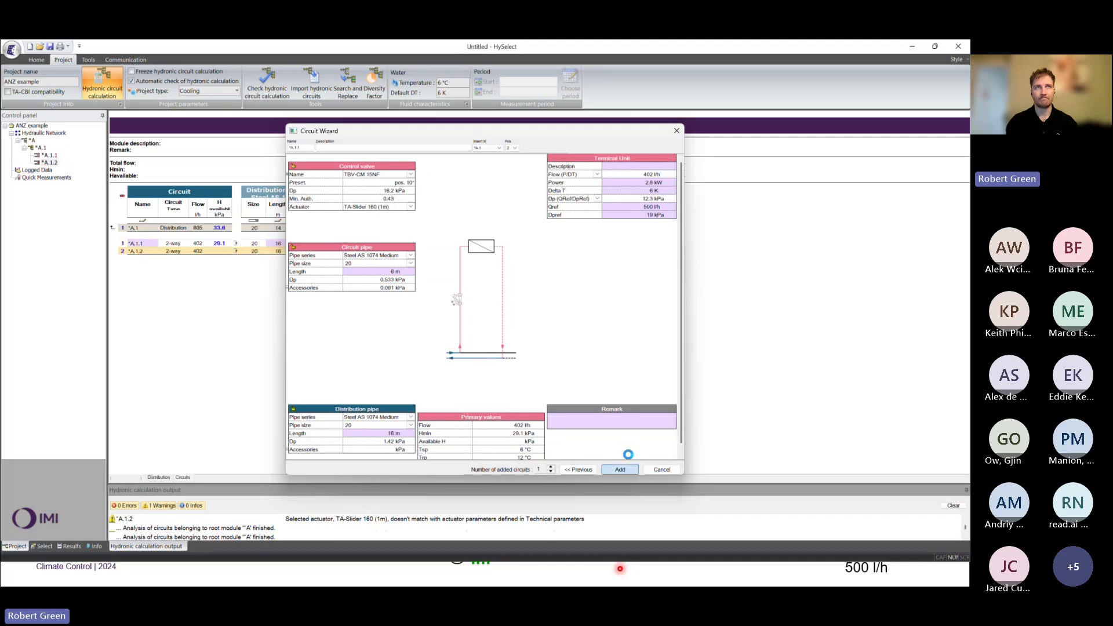
# Check the schematic, add 7 more 2-way circuits with a distribution pipe length of 20 m, and close the wizard.
pyautogui.click(650, 572)
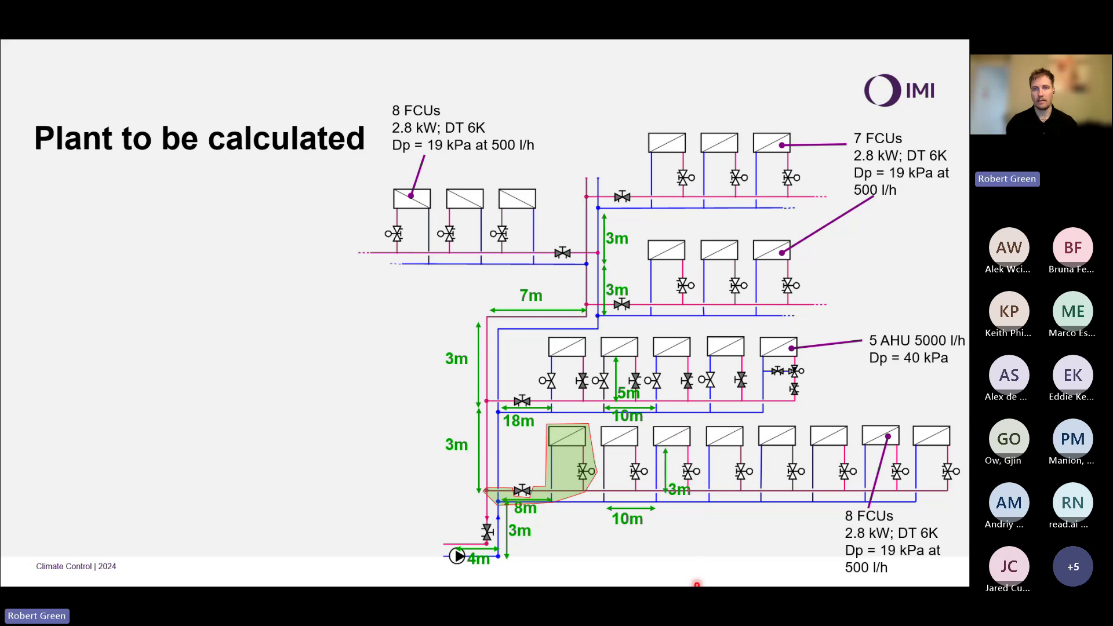
pyautogui.hotkey('alt', 'Tab')
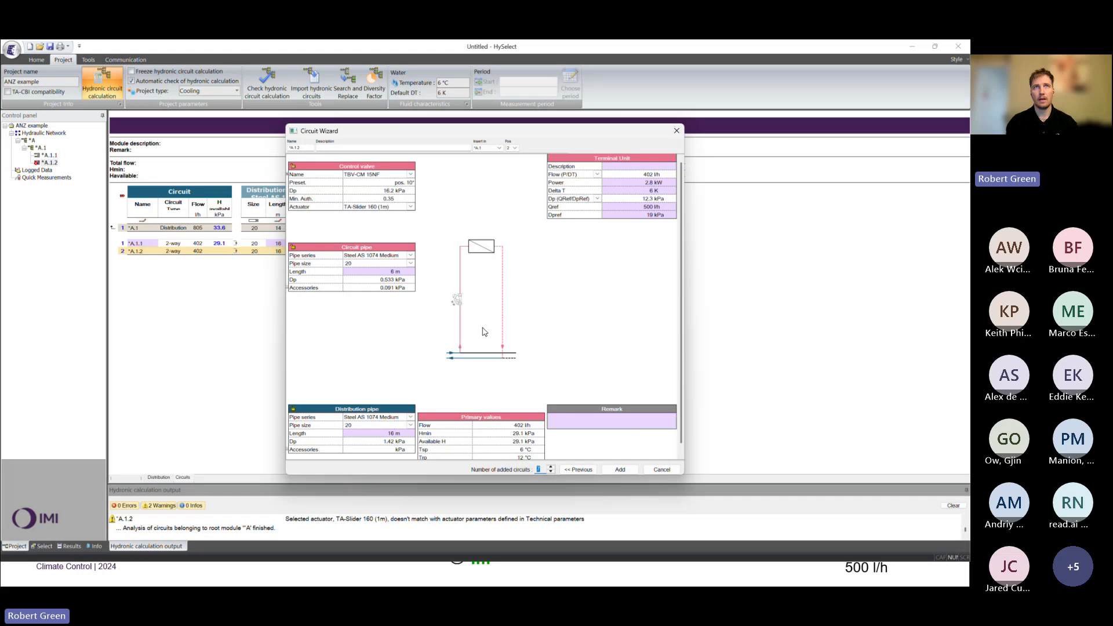
pyautogui.click(390, 434)
pyautogui.doubleClick(390, 434)
pyautogui.write('20')
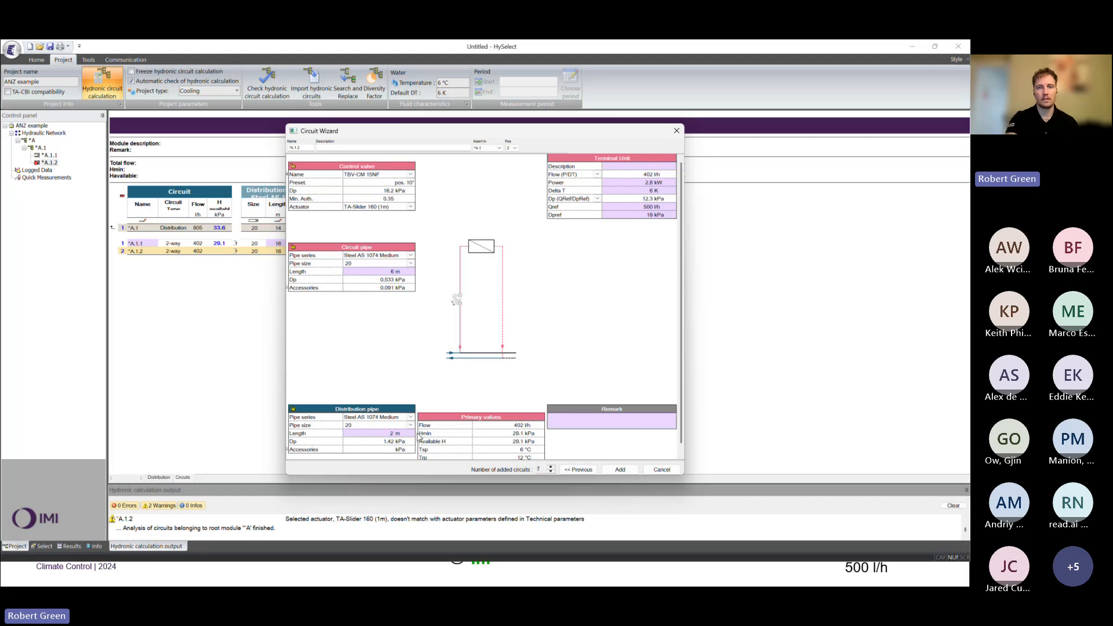
pyautogui.click(421, 358)
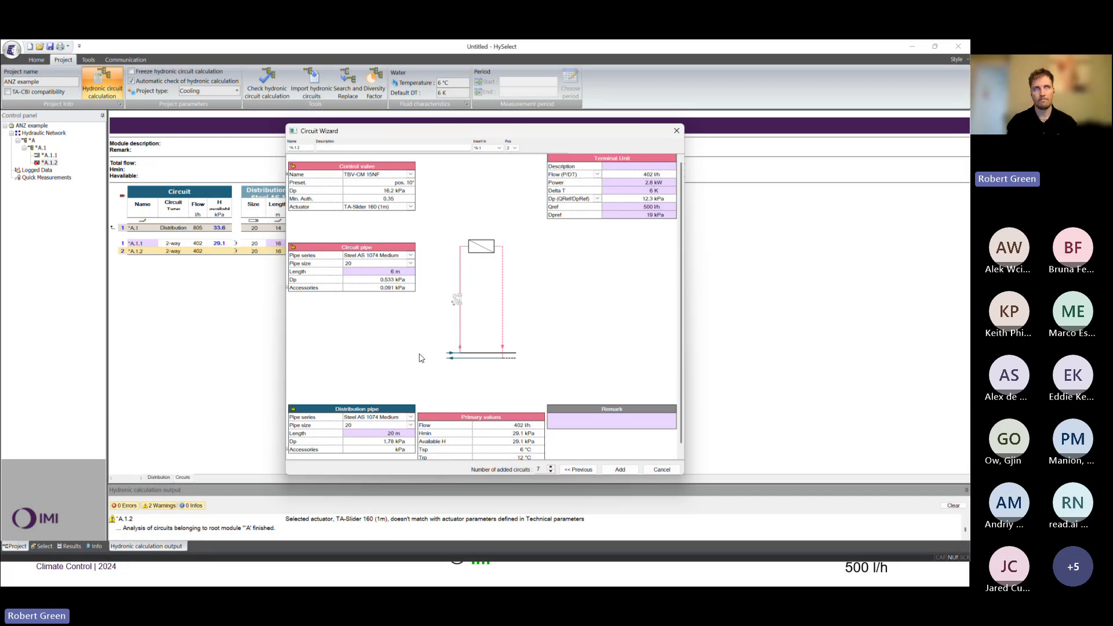
pyautogui.click(621, 469)
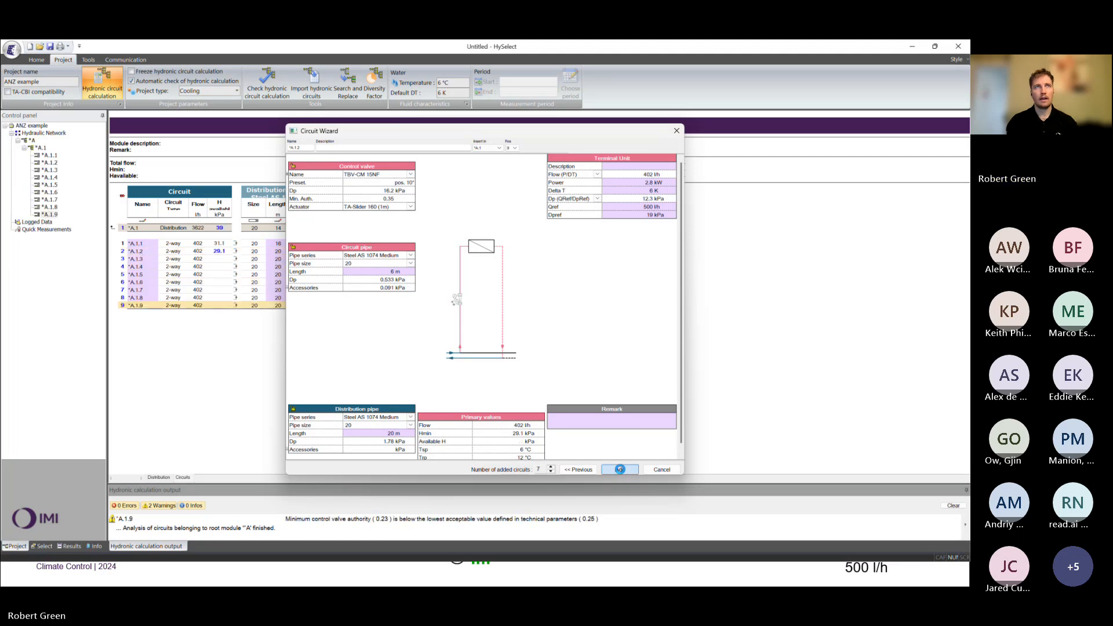
pyautogui.click(649, 473)
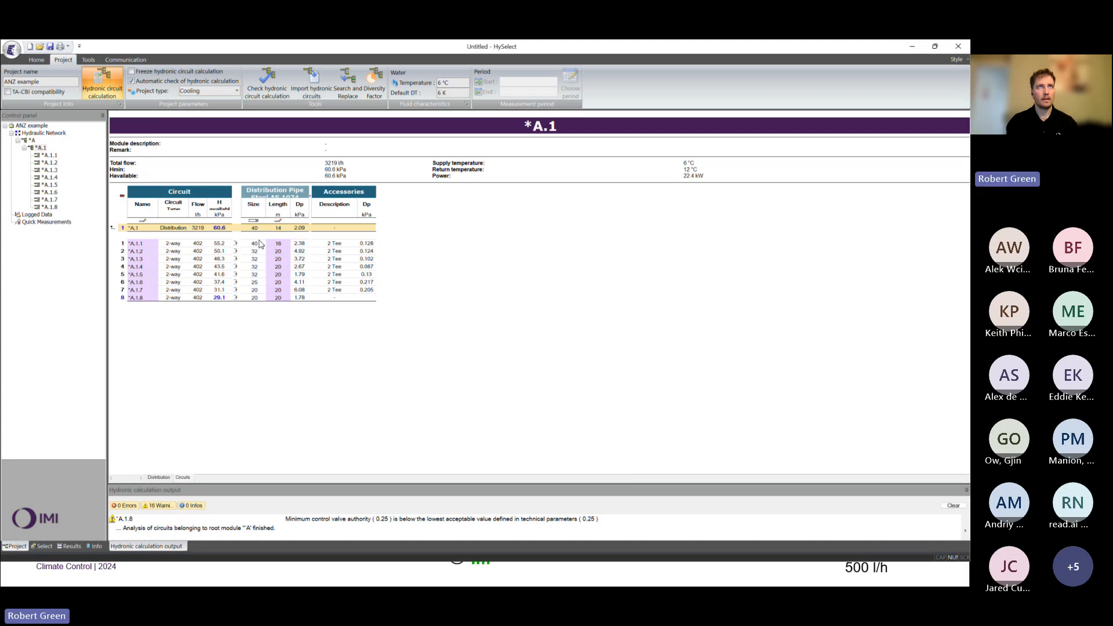
# Review the circuit data of *A.1 and the schematic, and set up a manually balanced distribution circuit without terminal unit under *A.
pyautogui.click(182, 478)
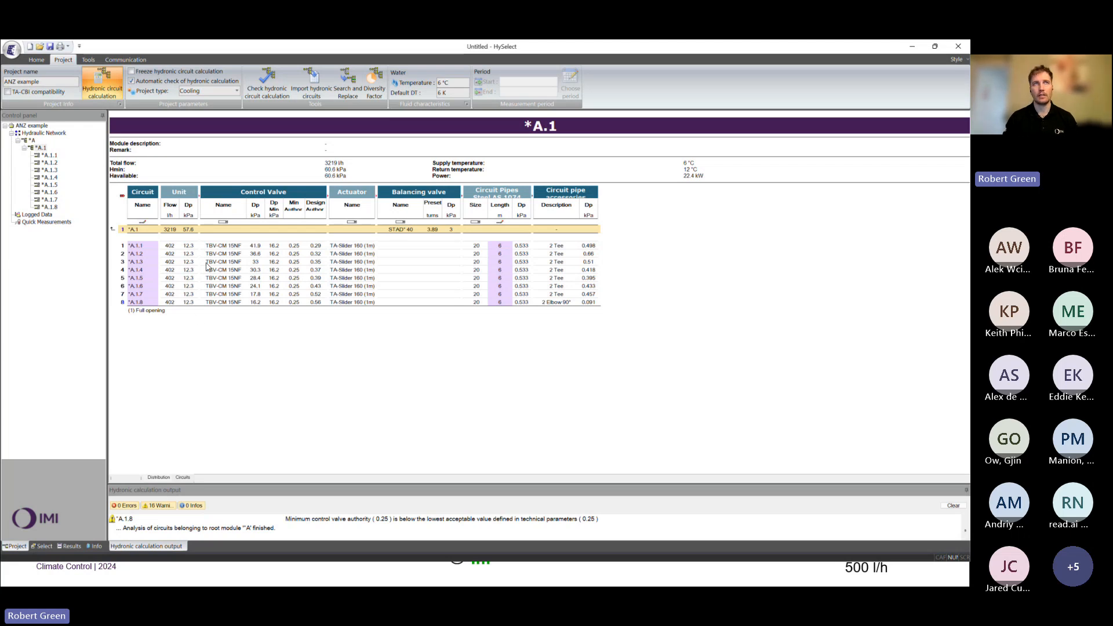
pyautogui.click(442, 574)
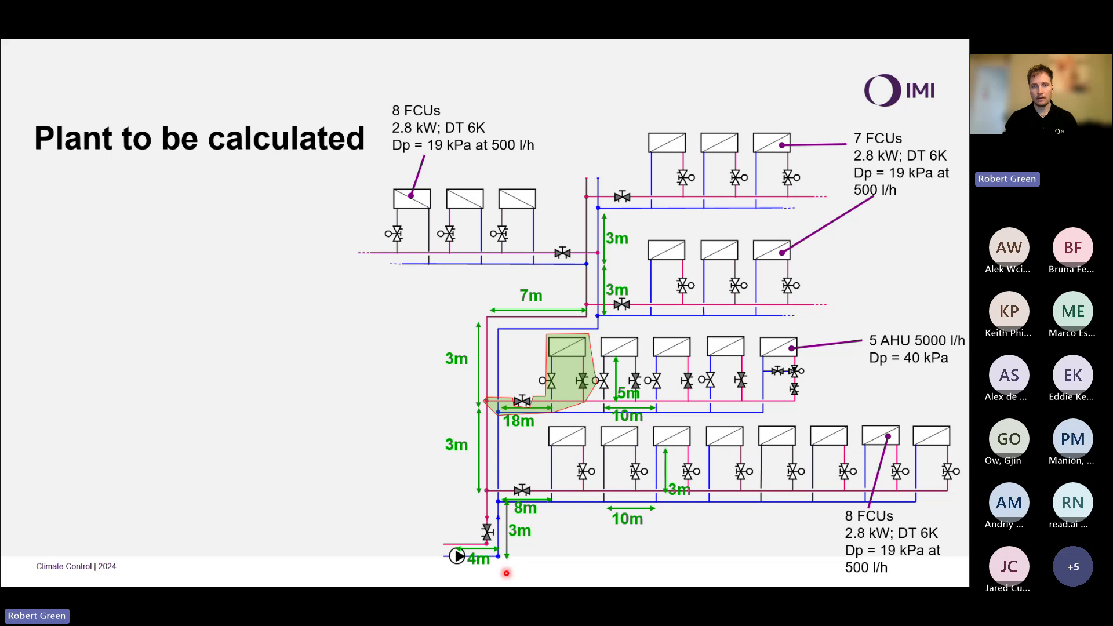
pyautogui.hotkey('alt', 'Tab')
pyautogui.click(30, 140)
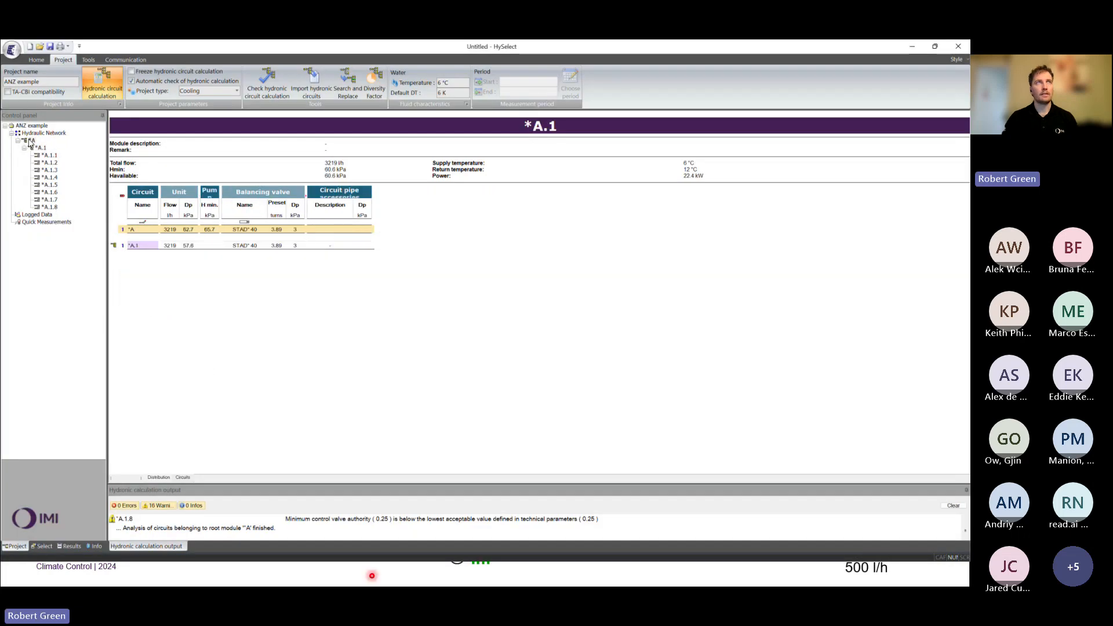
pyautogui.rightClick(30, 141)
pyautogui.click(40, 149)
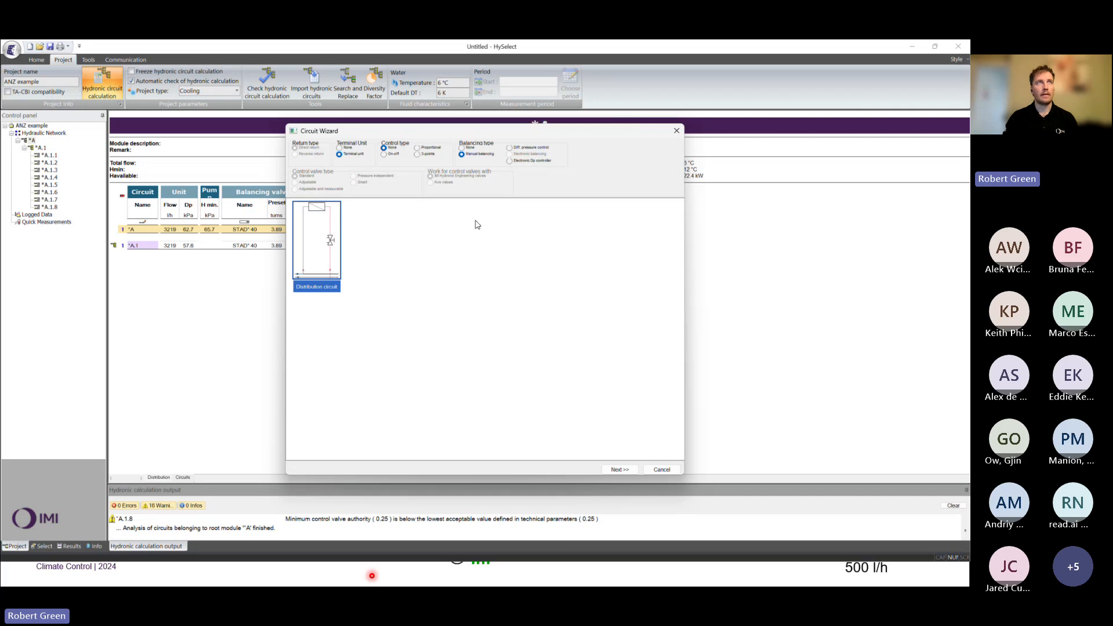
pyautogui.click(340, 147)
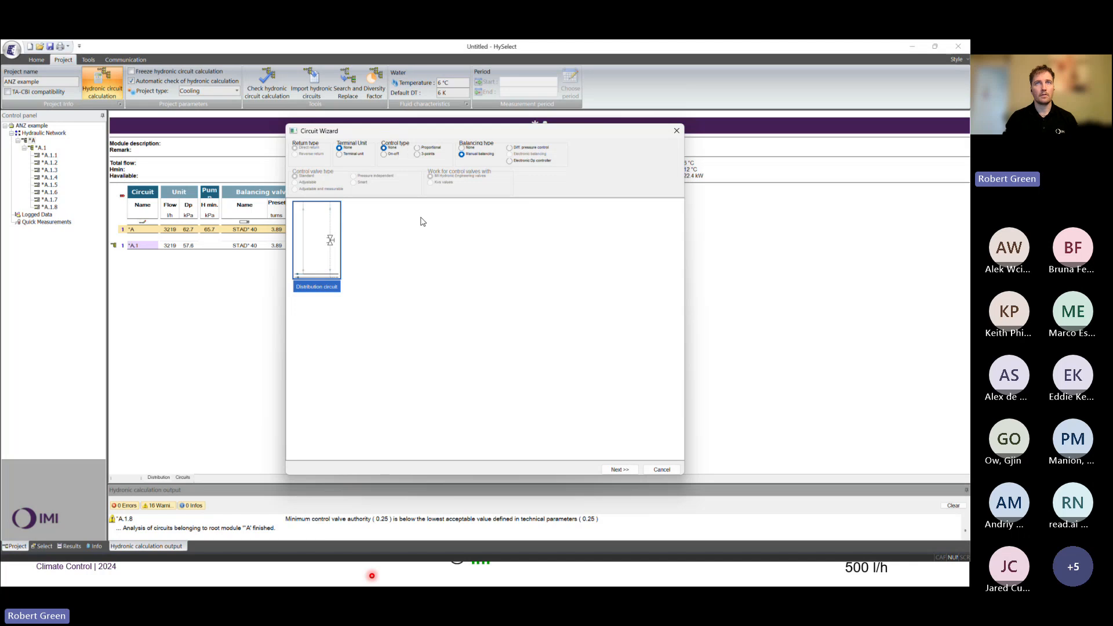
pyautogui.click(619, 469)
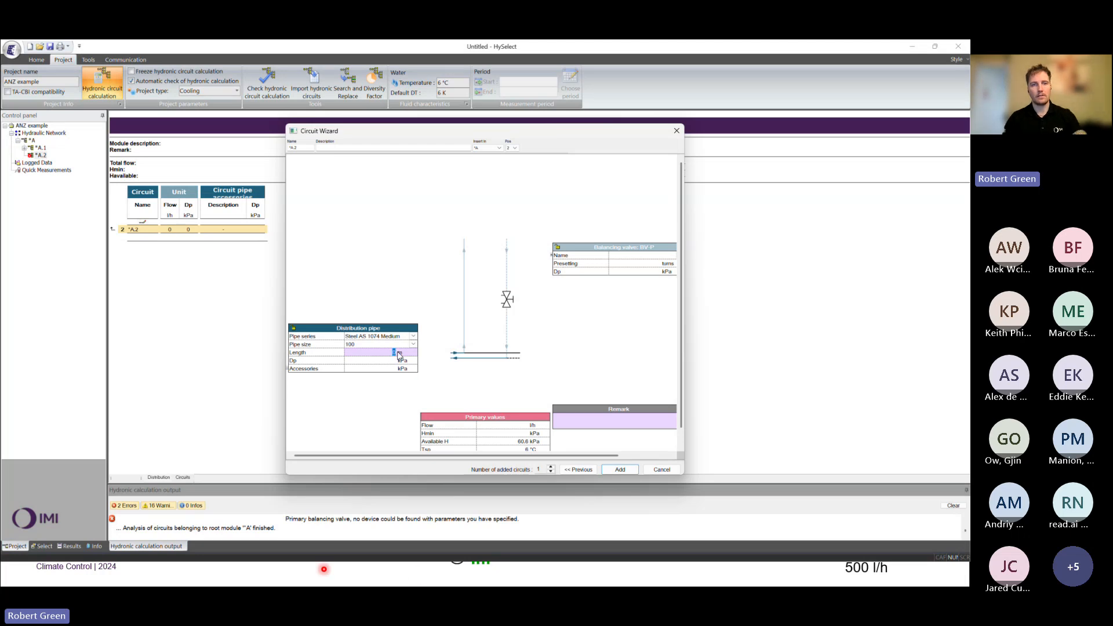
# Set the new distribution circuit's pipe length to 6 m, add the circuit and close the wizard.
pyautogui.write('6')
pyautogui.click(382, 395)
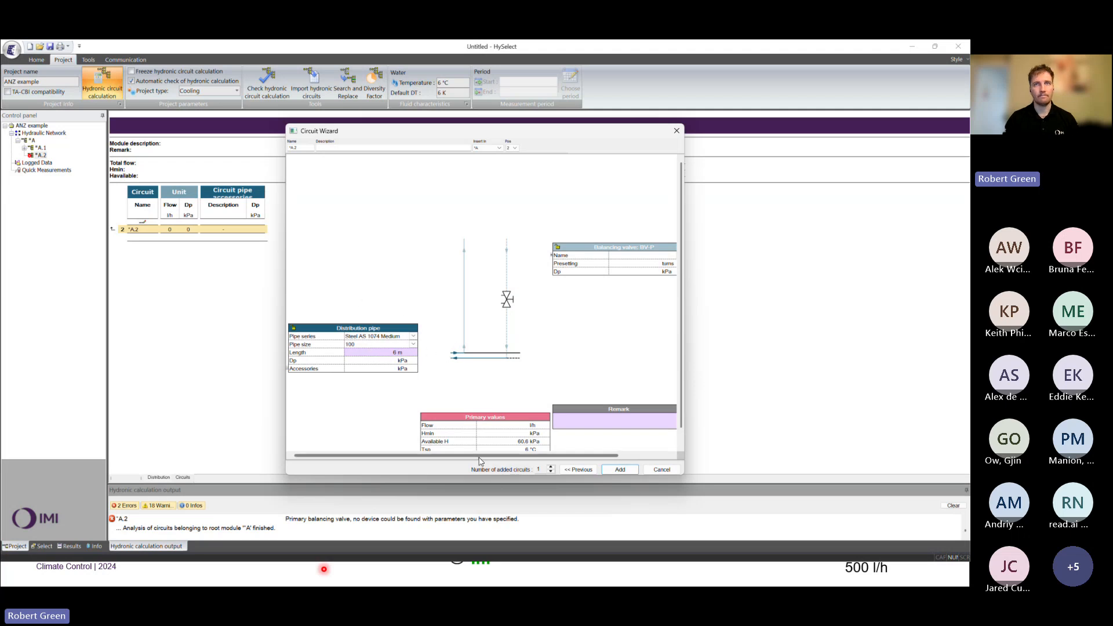
pyautogui.click(611, 471)
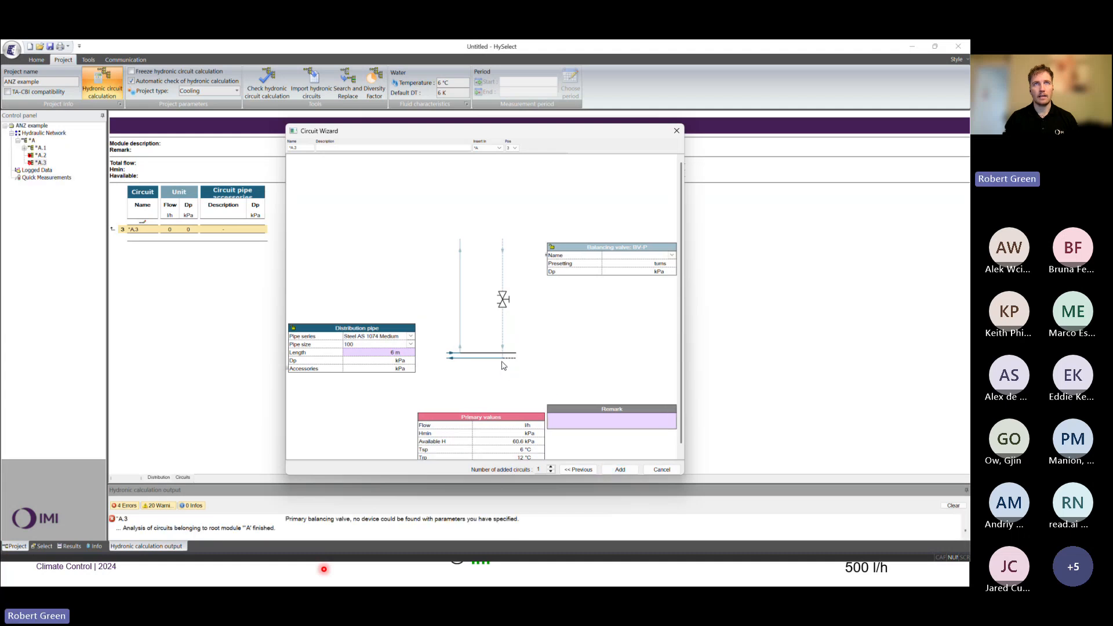
pyautogui.click(662, 469)
# Check the schematic and set up a 2-way control circuit under *A.2 with proportional control, a standard control valve and manual balancing.
pyautogui.rightClick(38, 151)
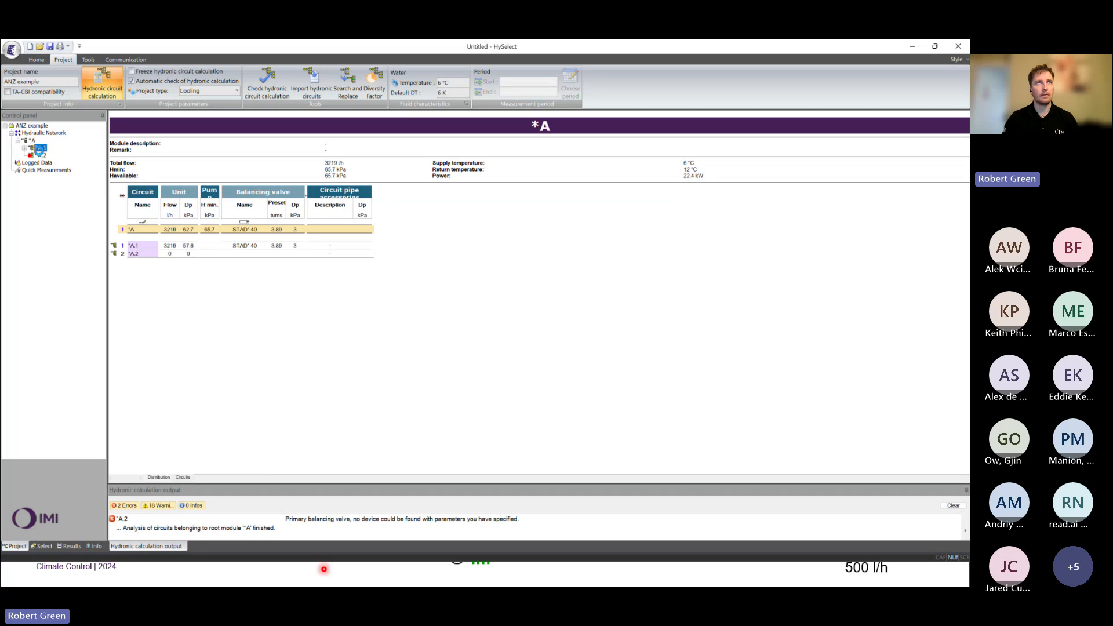
pyautogui.click(39, 155)
pyautogui.rightClick(38, 154)
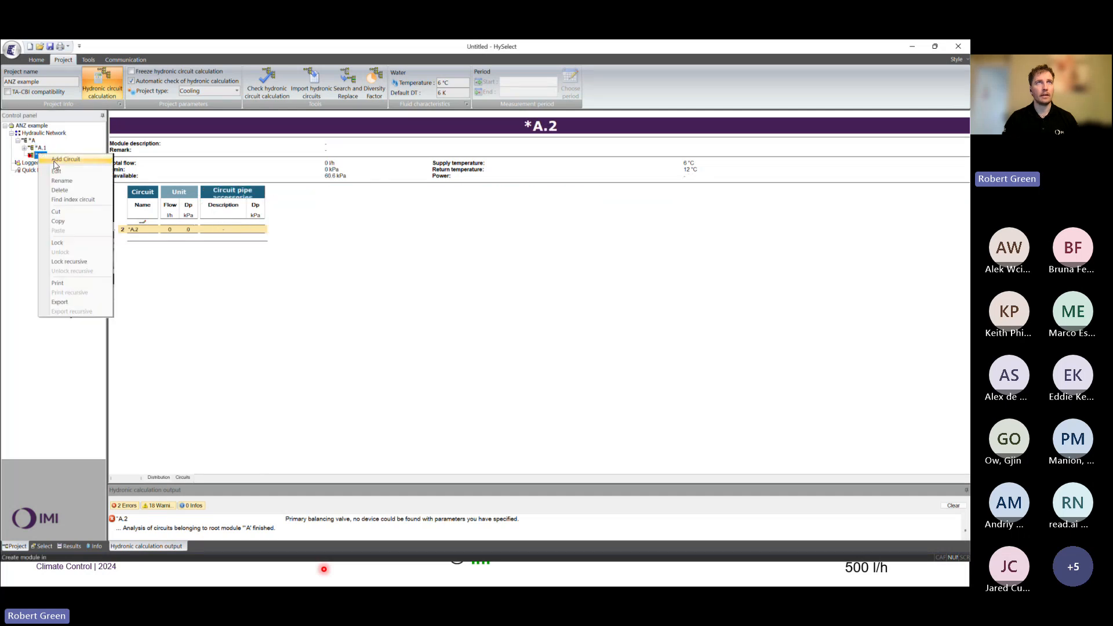
pyautogui.click(65, 159)
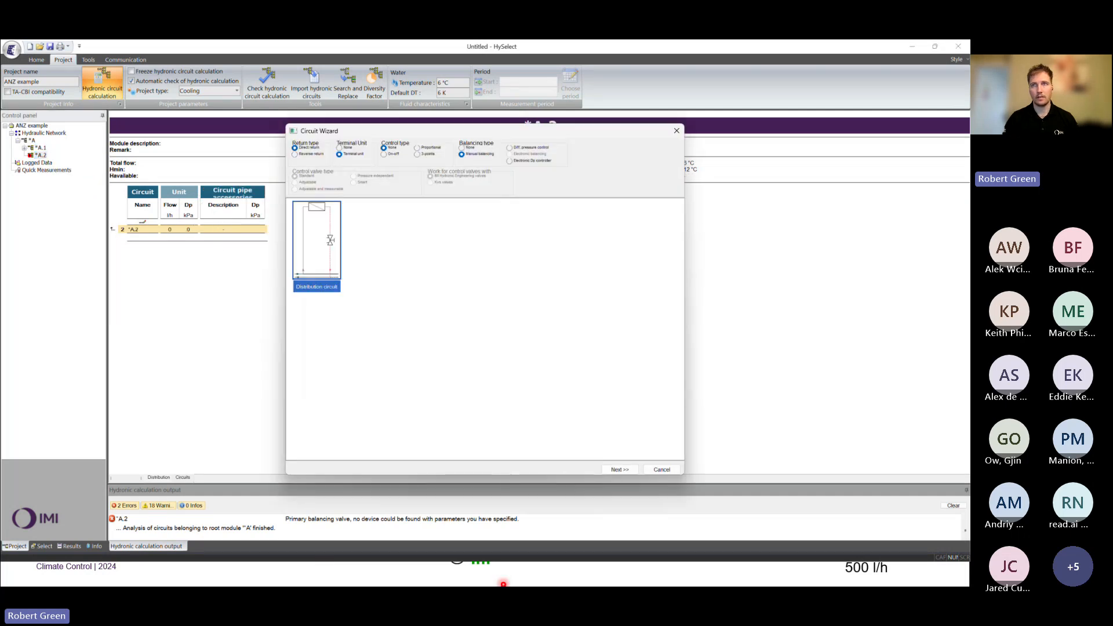
pyautogui.click(835, 571)
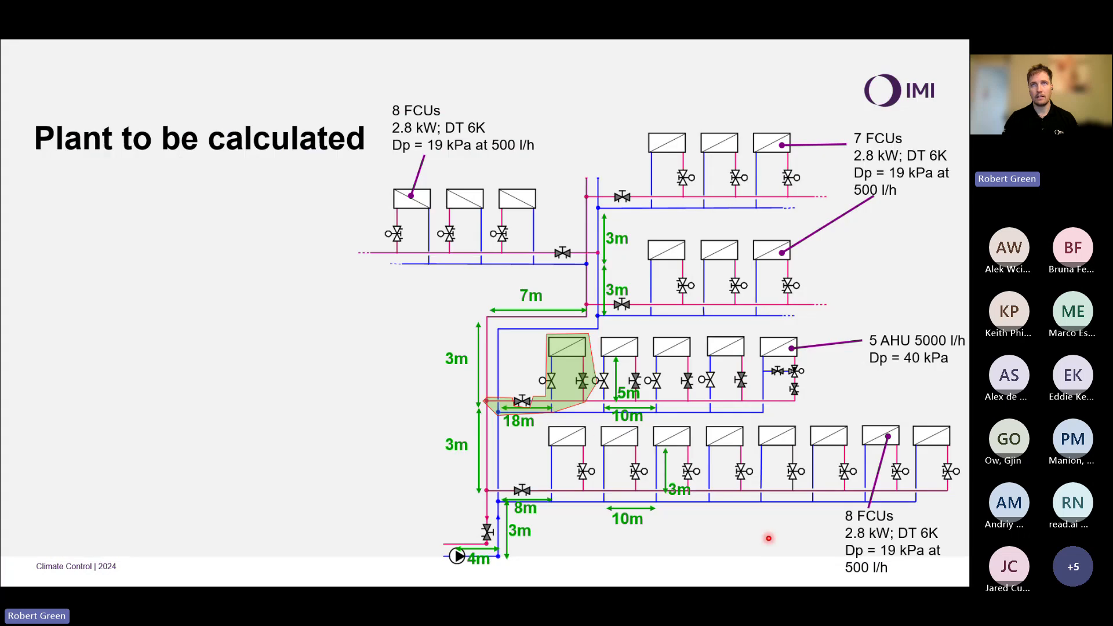
pyautogui.click(498, 584)
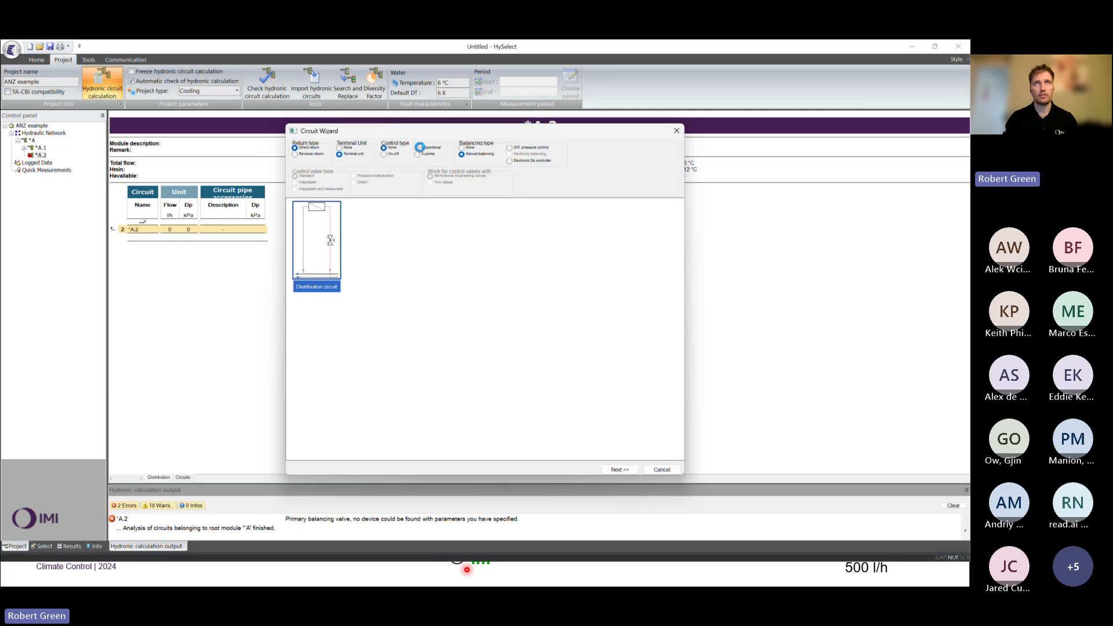
pyautogui.click(420, 147)
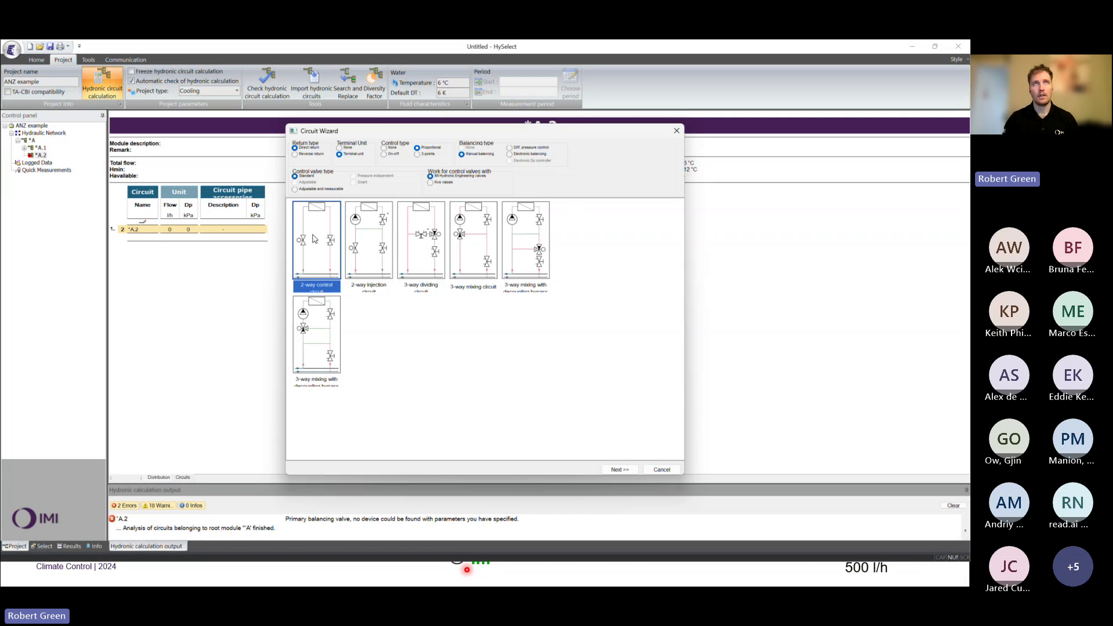
pyautogui.click(607, 471)
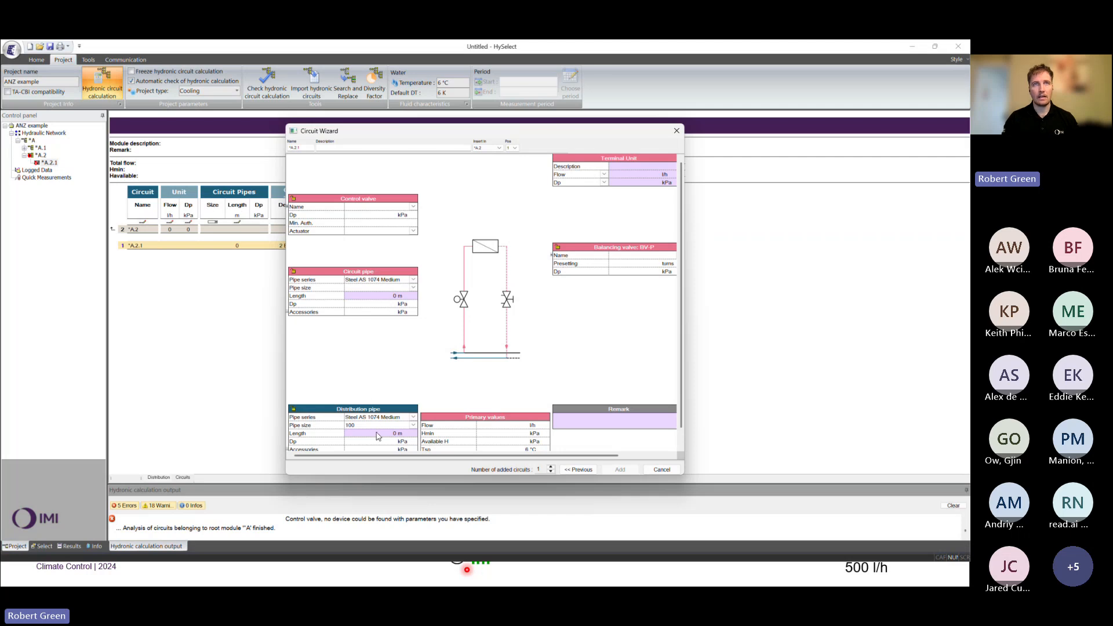
# Set the distribution pipe length to 36 m and the circuit pipe length to 10 m for the 2-way circuit under *A.2.
pyautogui.click(393, 434)
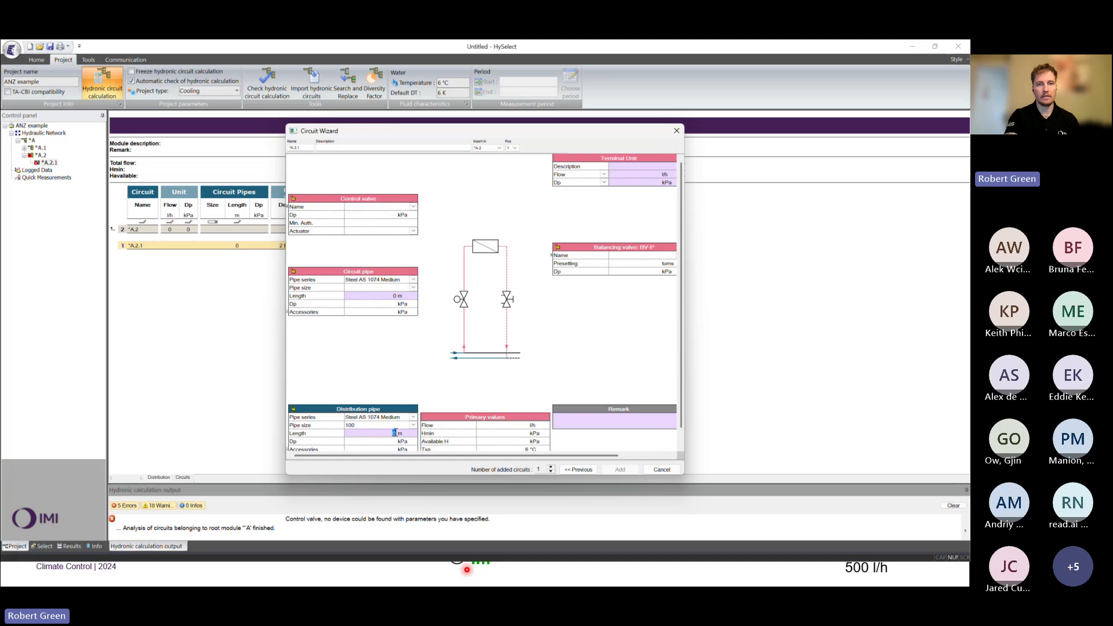
pyautogui.write('30')
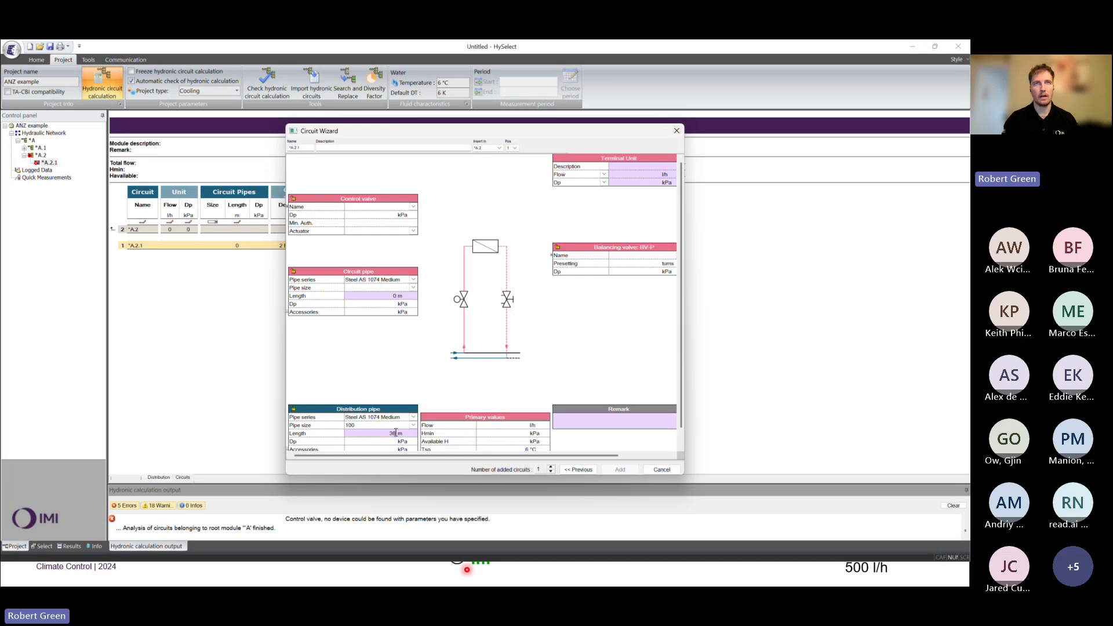
pyautogui.click(427, 375)
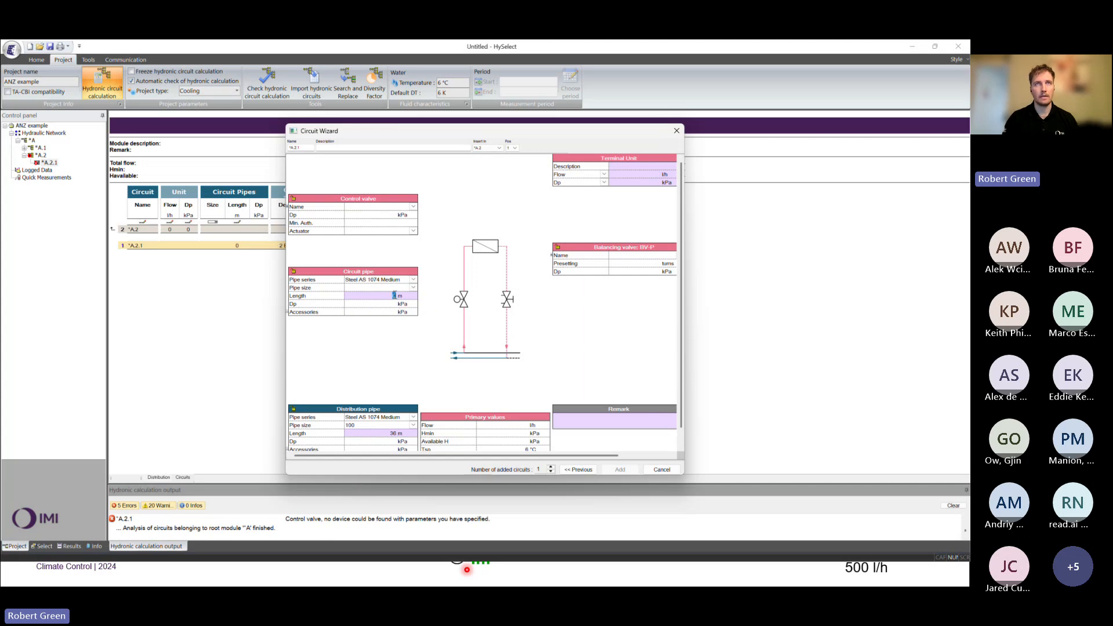
pyautogui.write('10')
pyautogui.click(444, 394)
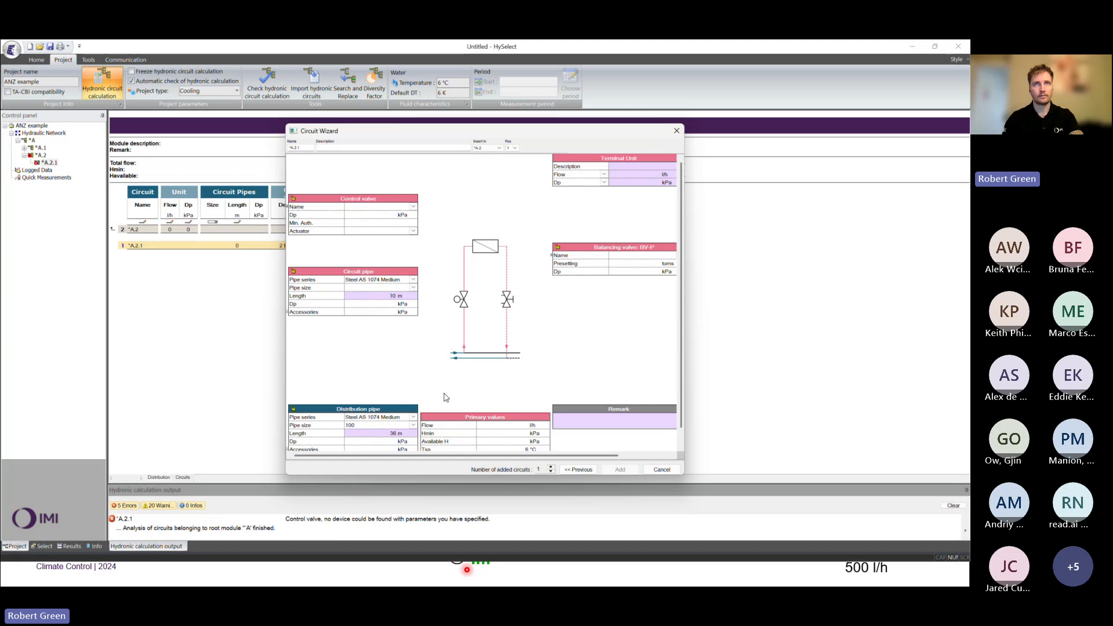
# Set the terminal unit's flow to 5000 l/h and its pressure drop to 40 kPa.
pyautogui.click(657, 174)
pyautogui.write('5000')
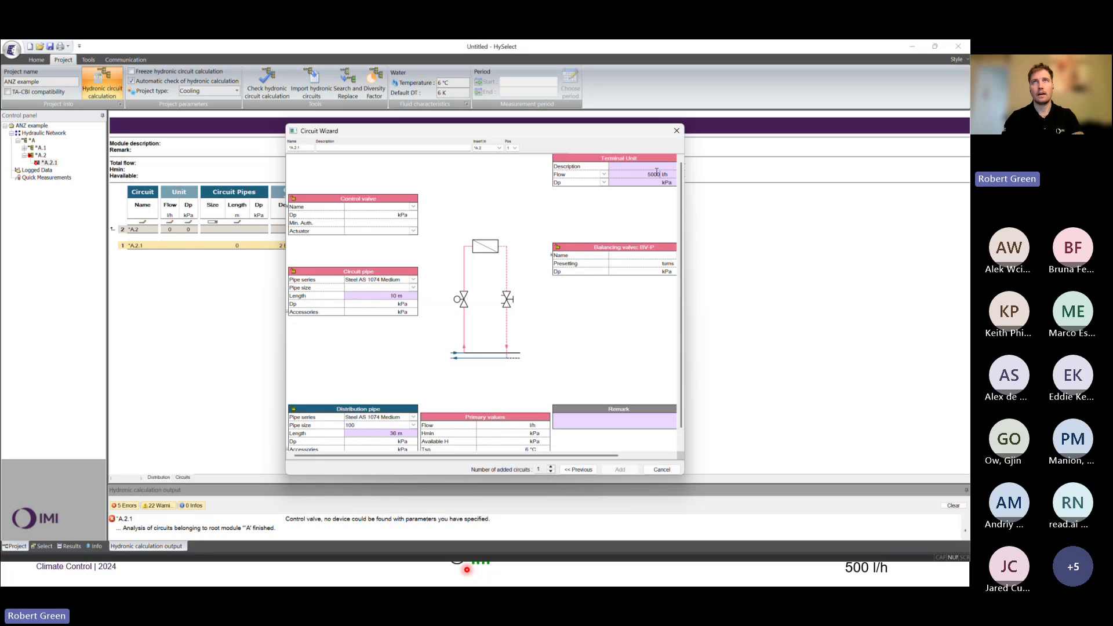
pyautogui.click(656, 182)
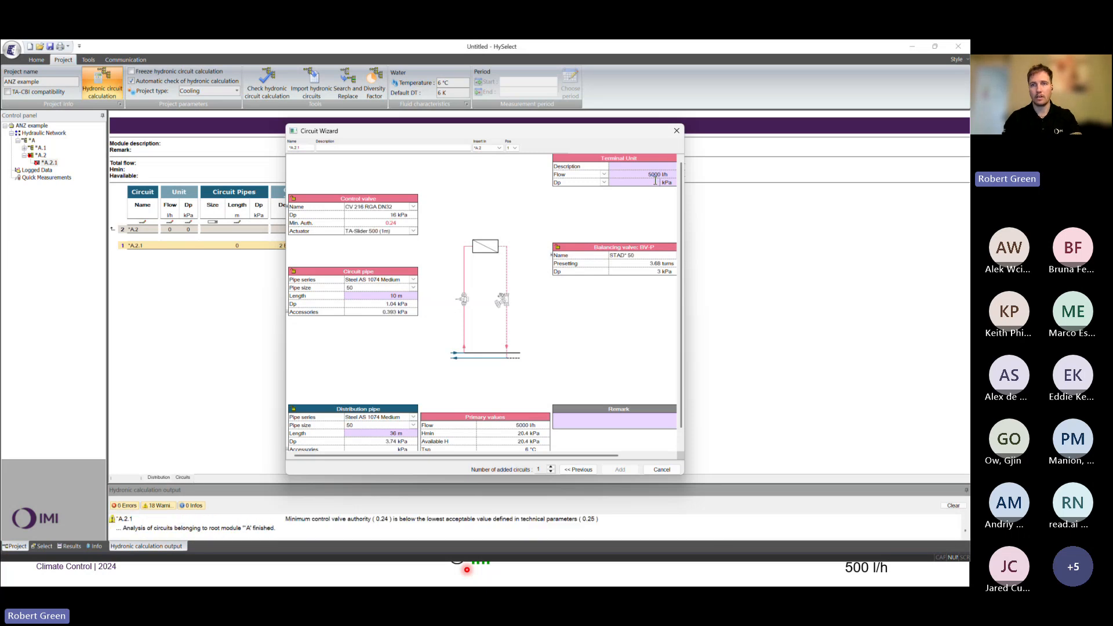
pyautogui.write('10')
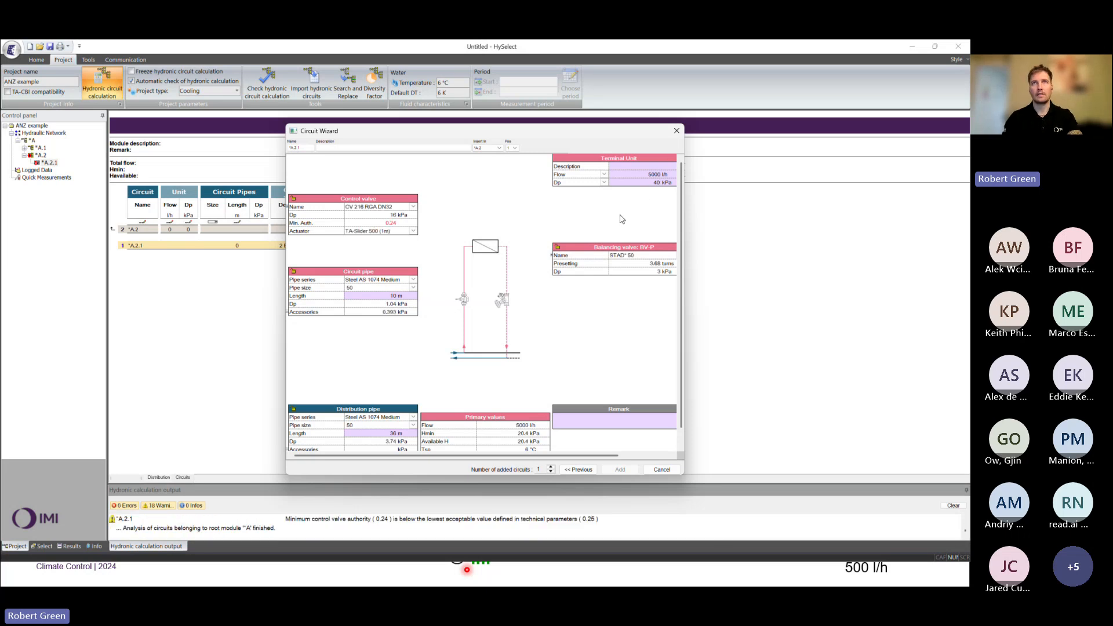
# Add the 5000 l/h circuit to *A.2, add four more with the distribution pipe length set to 20 m, and close the wizard.
pyautogui.click(622, 214)
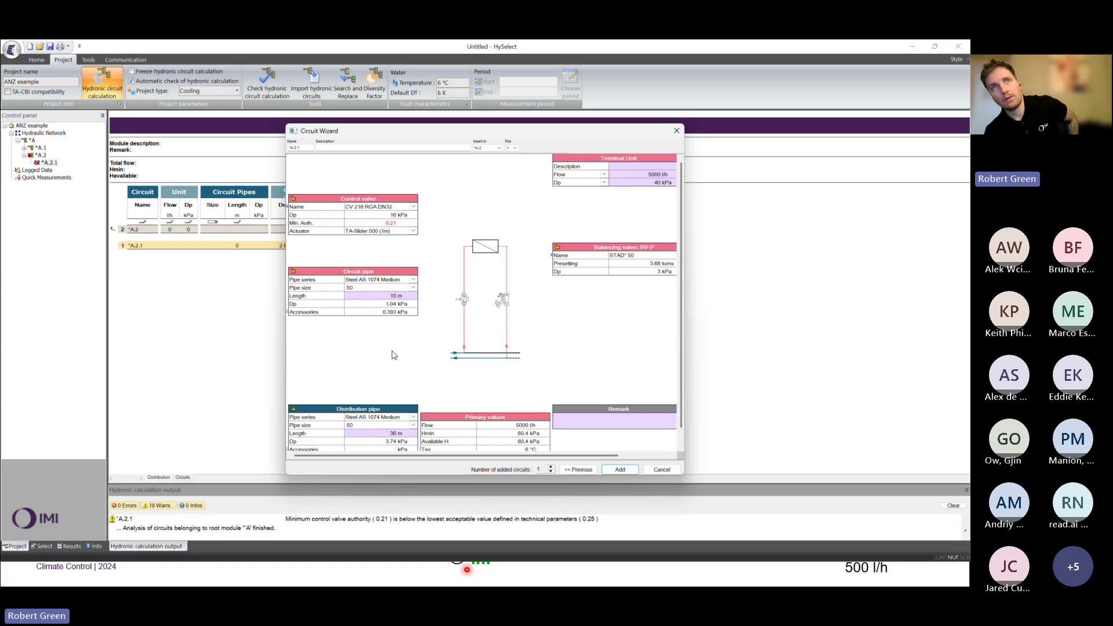
pyautogui.click(618, 469)
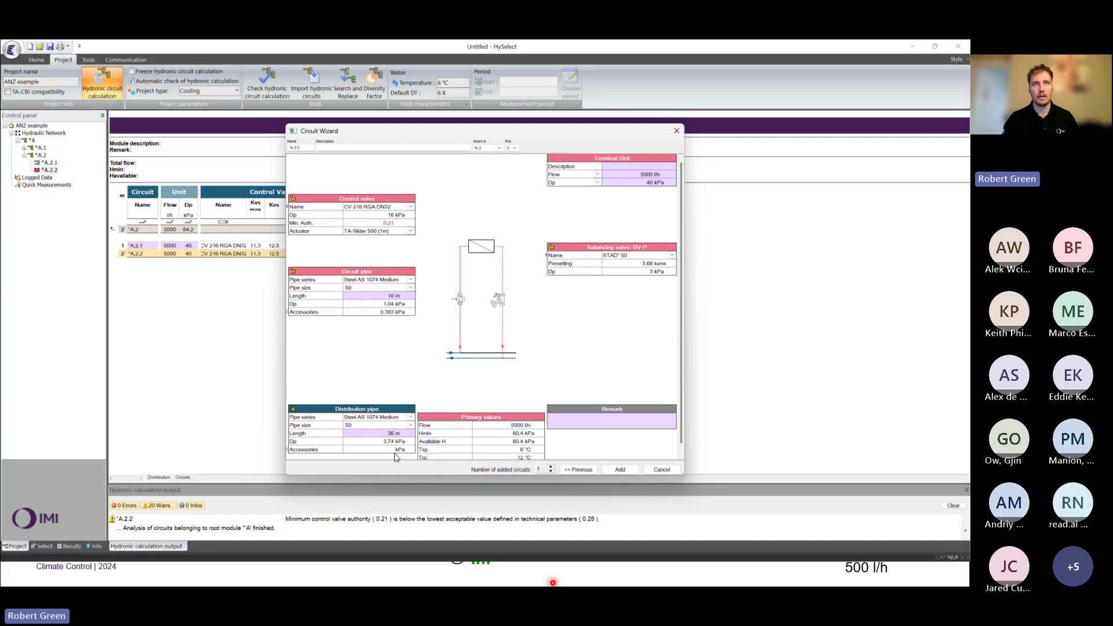
pyautogui.doubleClick(390, 434)
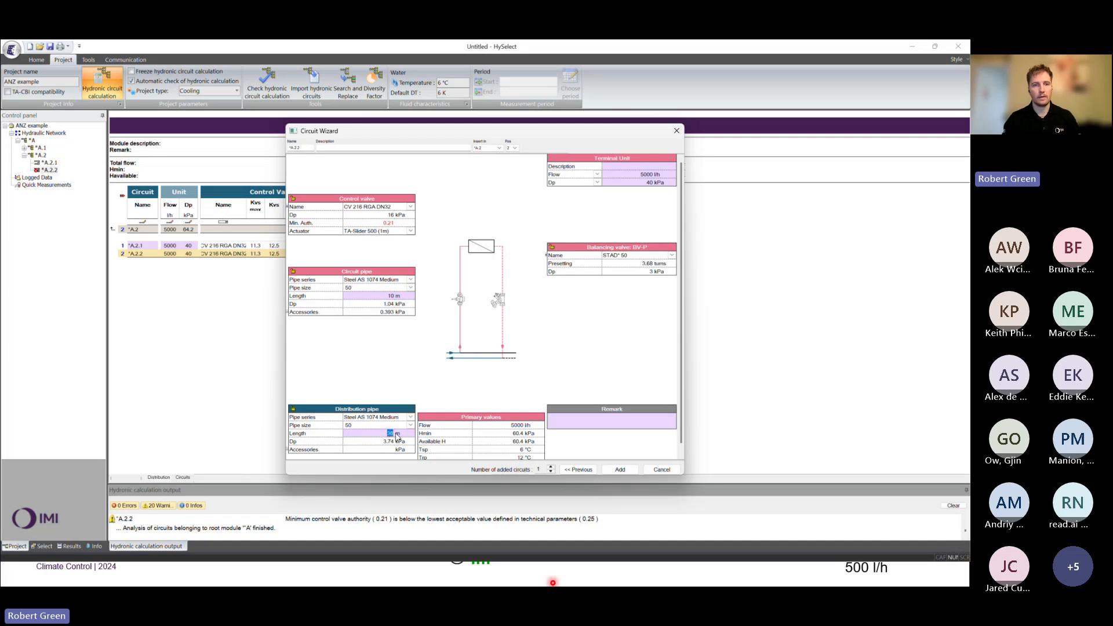
pyautogui.write('20')
pyautogui.click(423, 357)
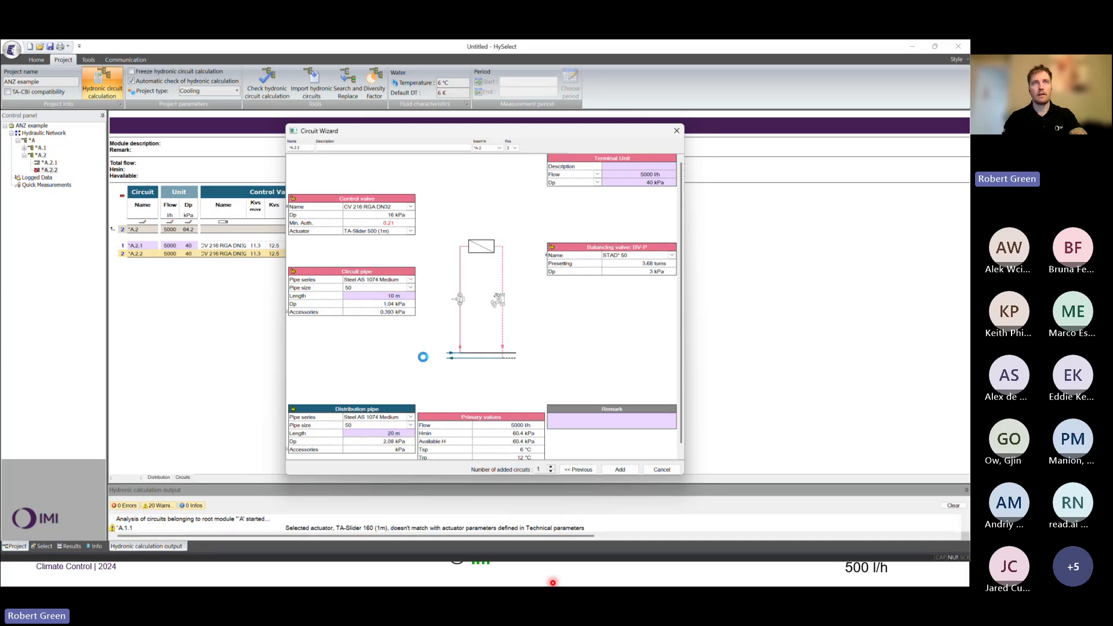
pyautogui.click(552, 466)
pyautogui.write('4')
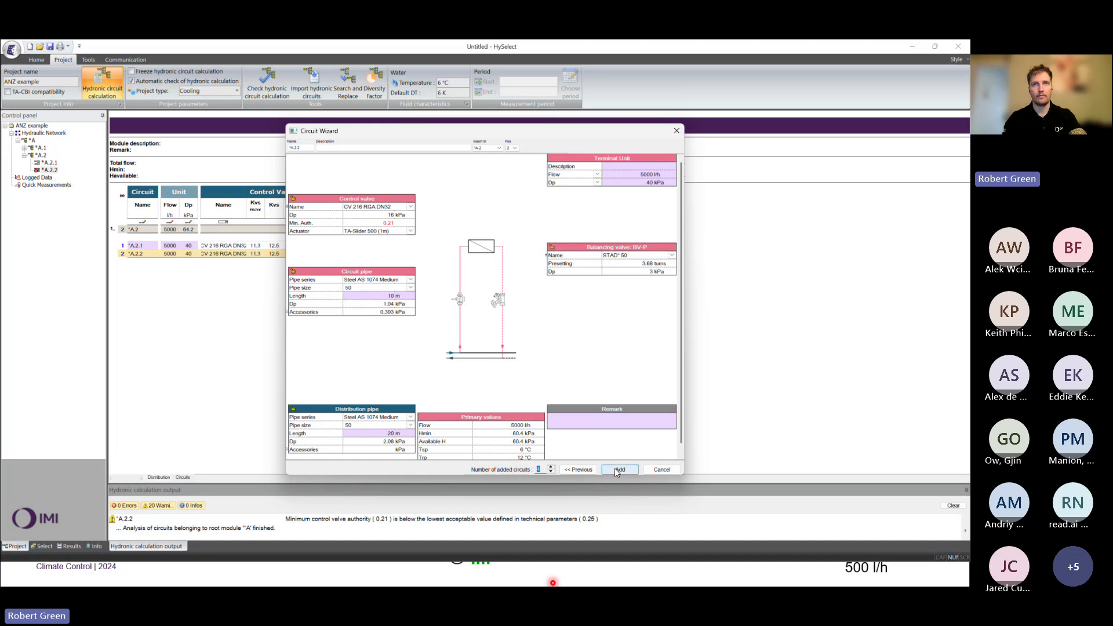
pyautogui.click(621, 468)
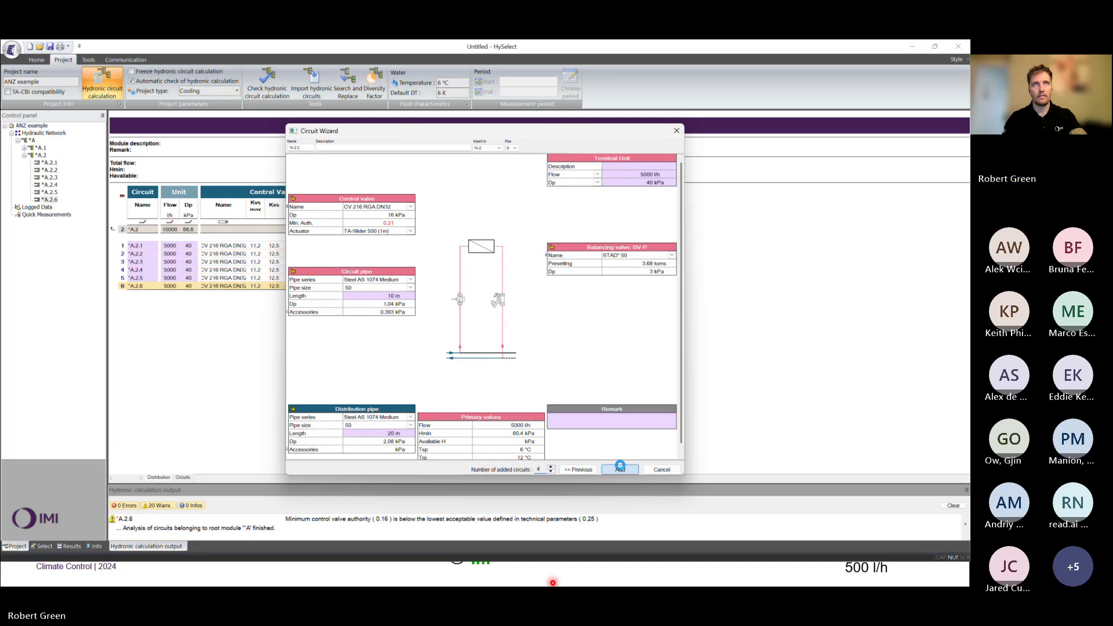
pyautogui.click(660, 470)
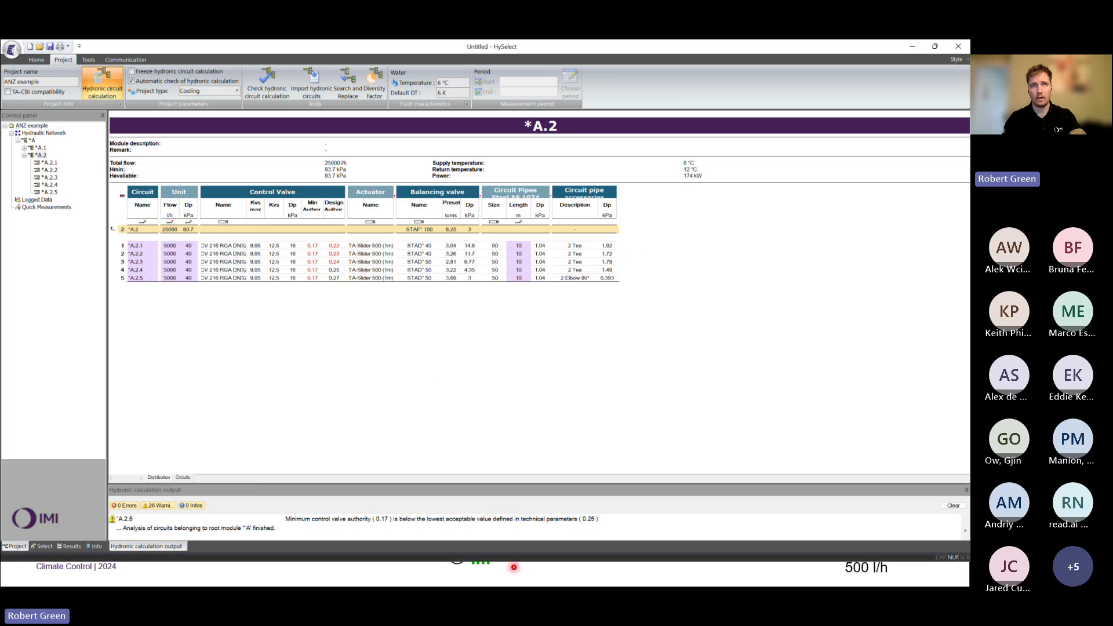
# Check the AHU branch on the plant schematic slide and change circuit *A.2.5 to a 3-way dividing circuit.
pyautogui.click(514, 567)
pyautogui.click(753, 342)
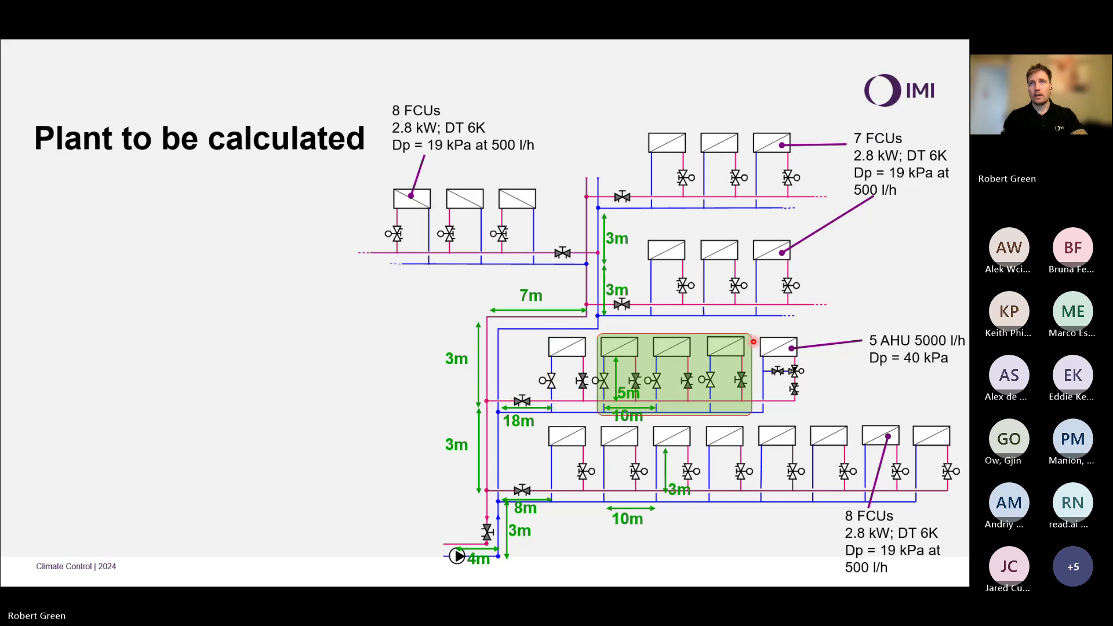
pyautogui.click(754, 342)
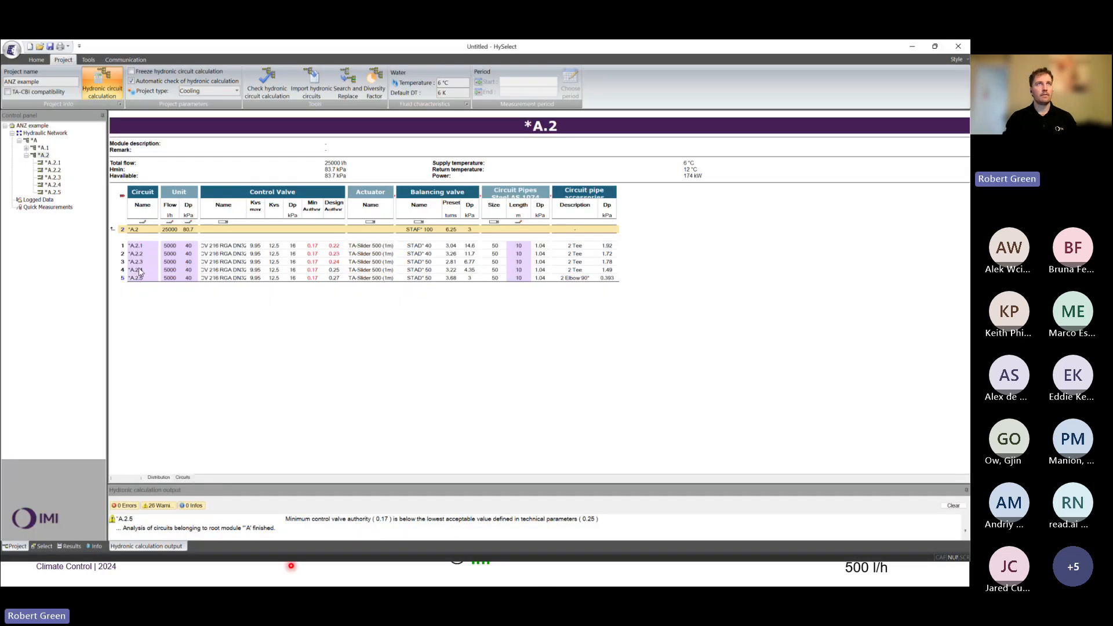
pyautogui.click(145, 279)
pyautogui.rightClick(144, 279)
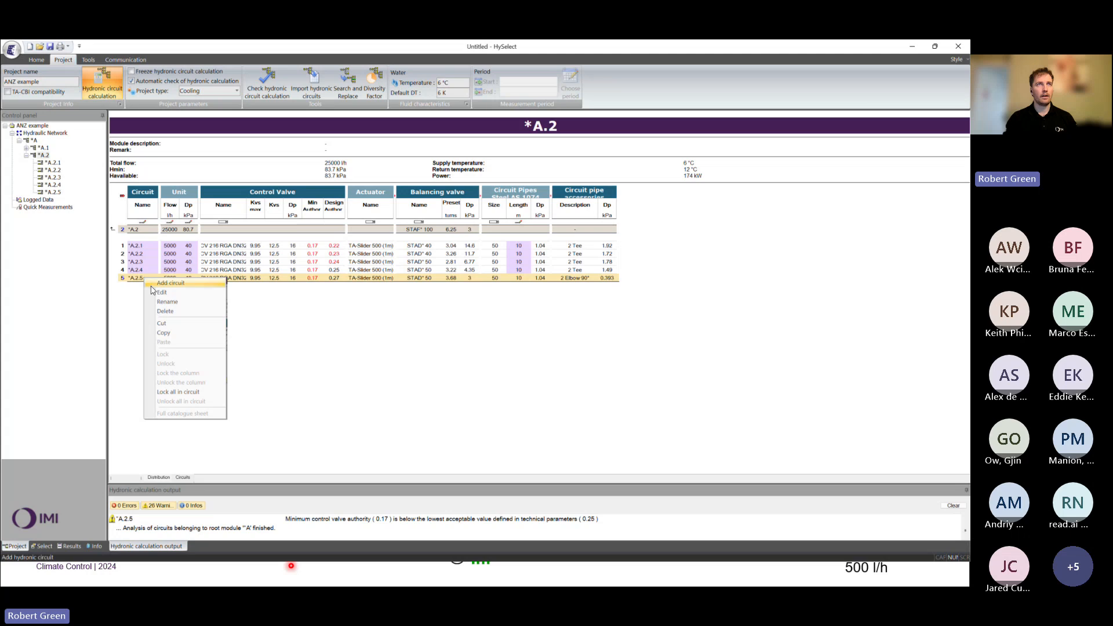
pyautogui.click(156, 291)
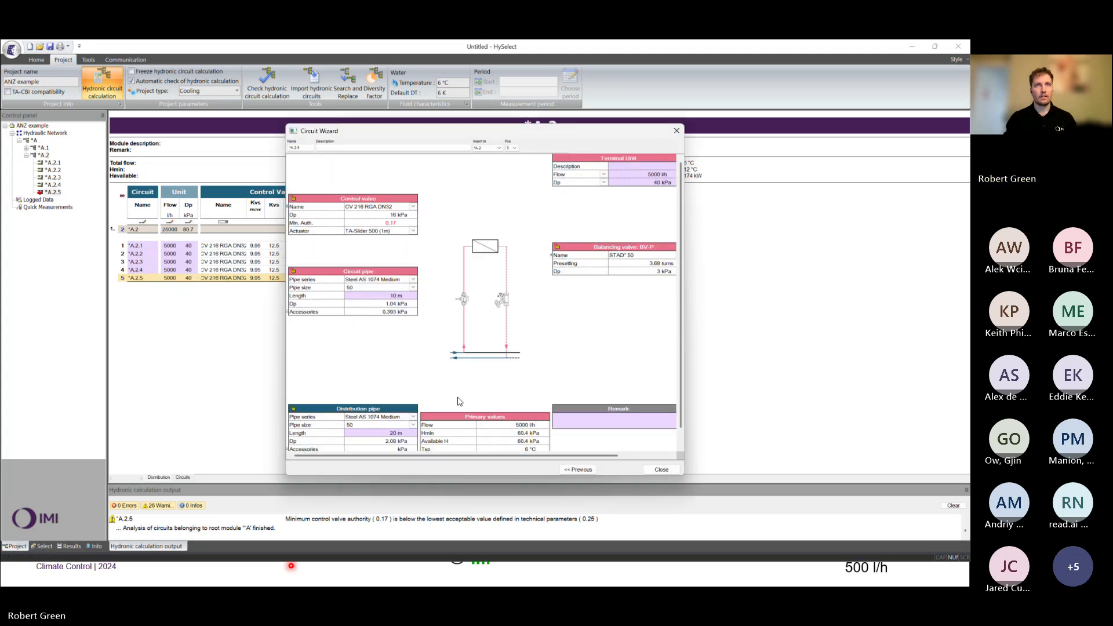
pyautogui.click(569, 470)
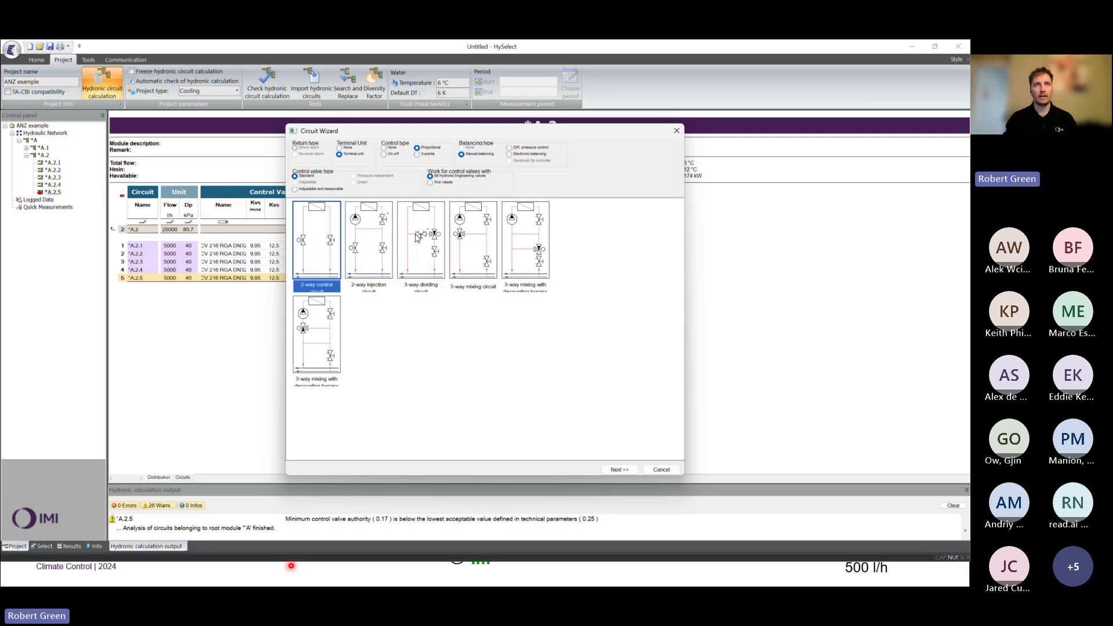
pyautogui.click(424, 266)
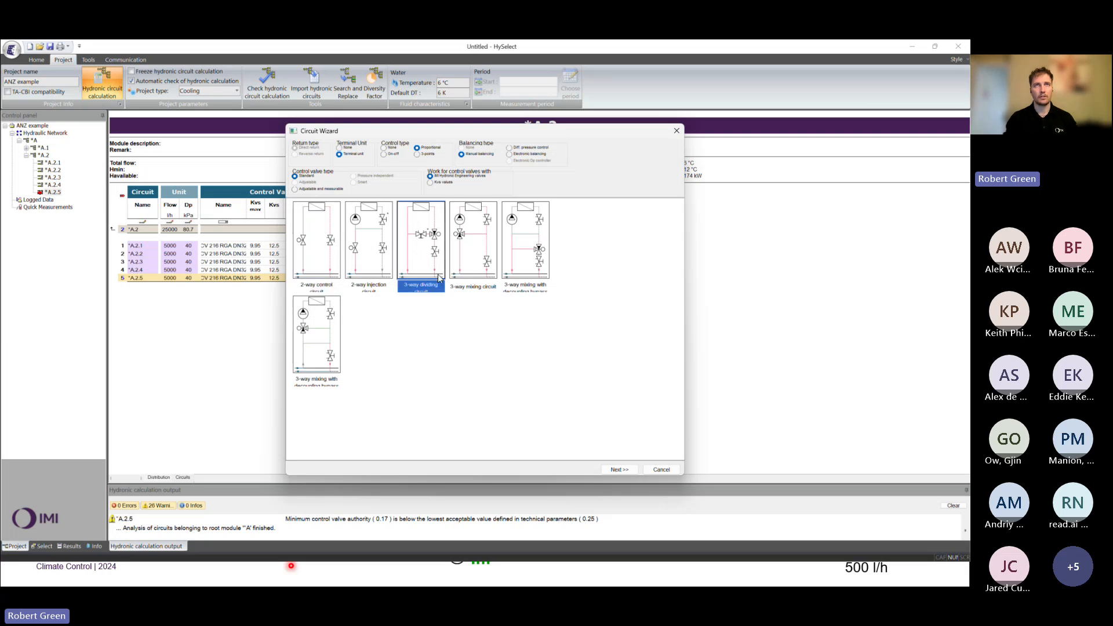
pyautogui.click(604, 471)
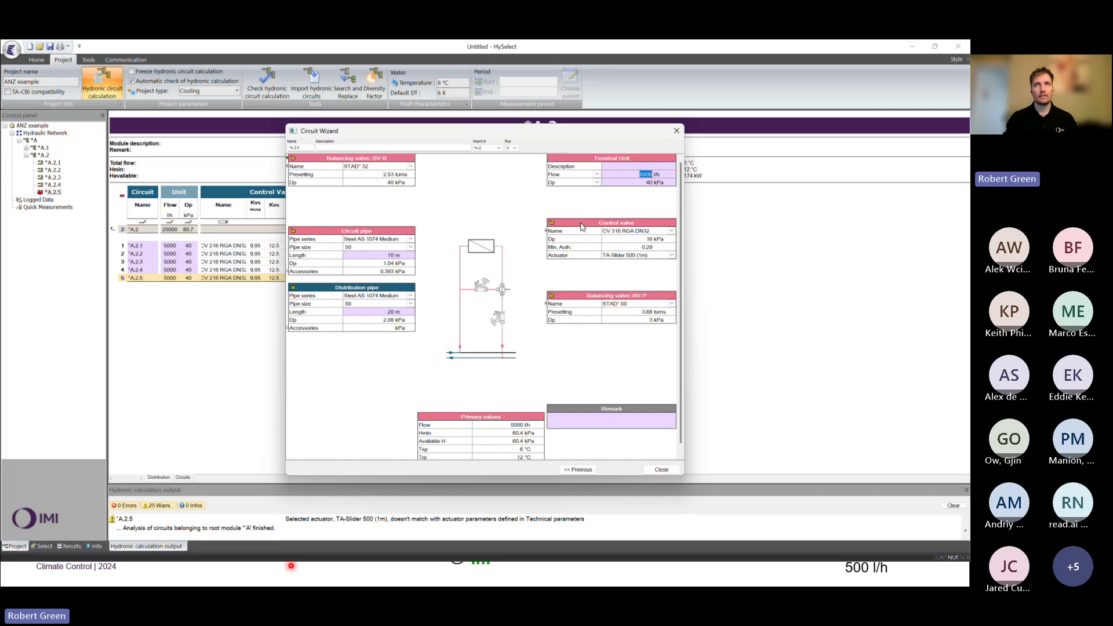
pyautogui.click(650, 467)
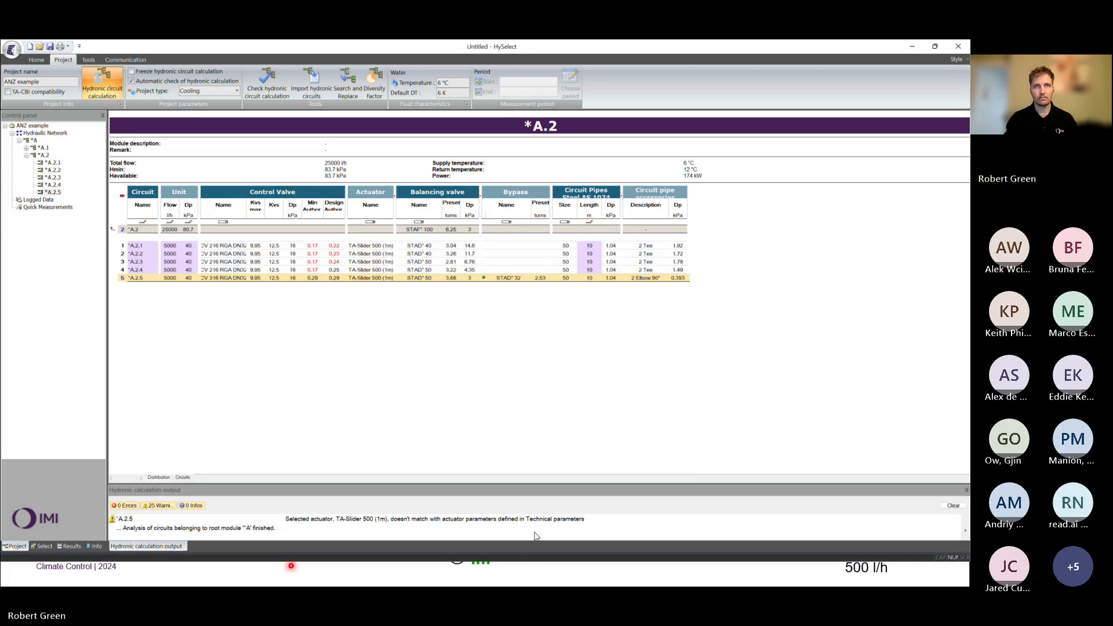
# Check the plant schematic, copy the FCU module *A.1 with its circuits and paste it into *A.
pyautogui.click(466, 582)
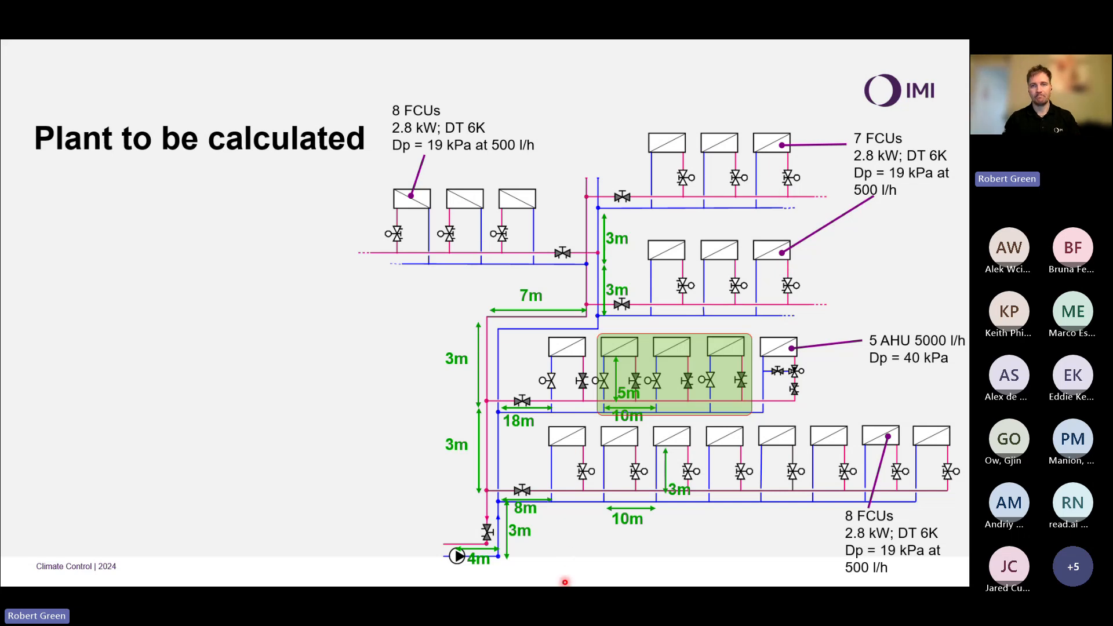
pyautogui.hotkey('alt', 'Tab')
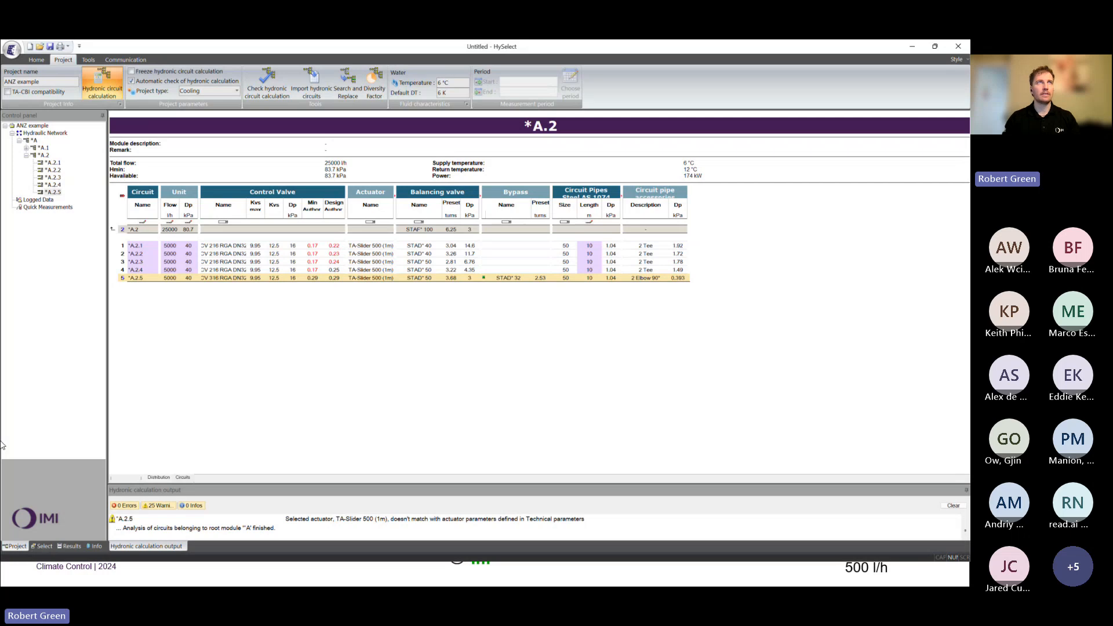
pyautogui.click(42, 149)
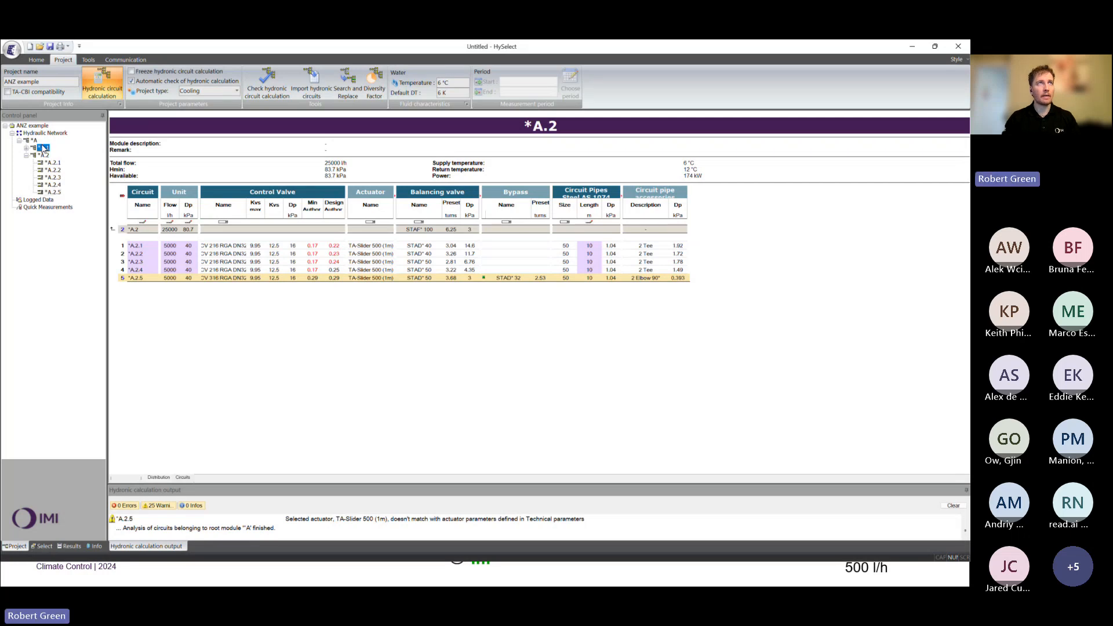
pyautogui.rightClick(42, 148)
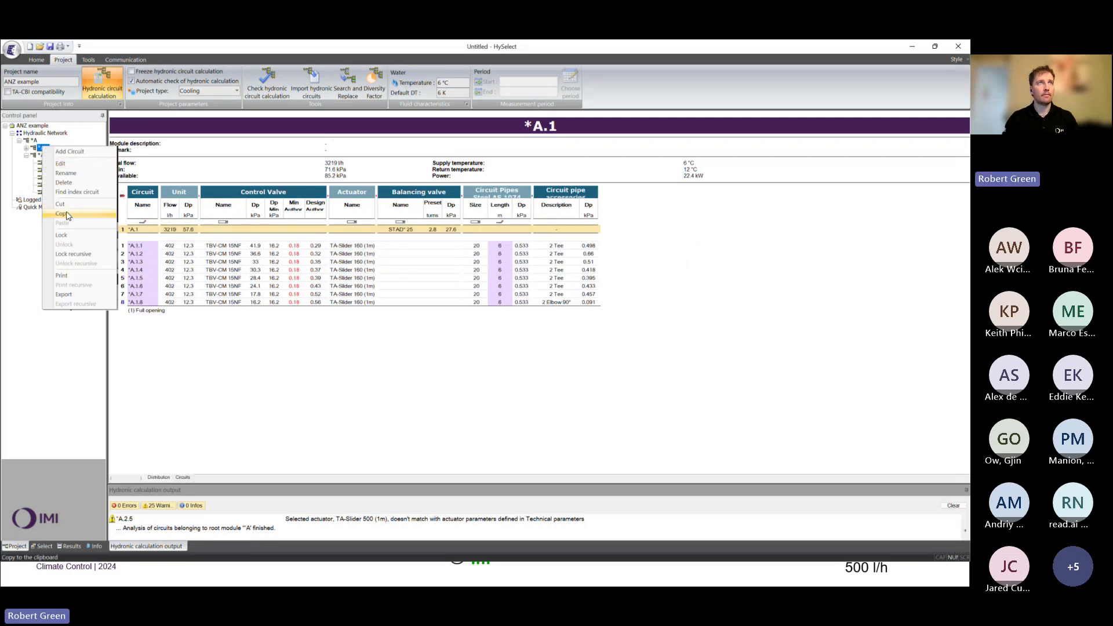
pyautogui.click(62, 214)
pyautogui.click(34, 141)
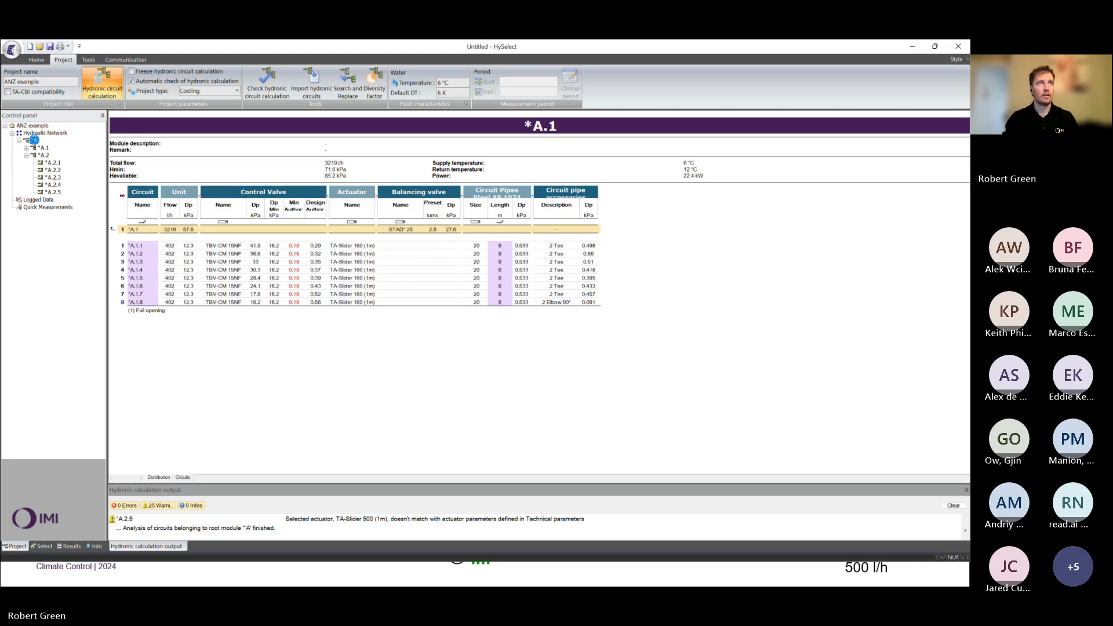
pyautogui.rightClick(35, 141)
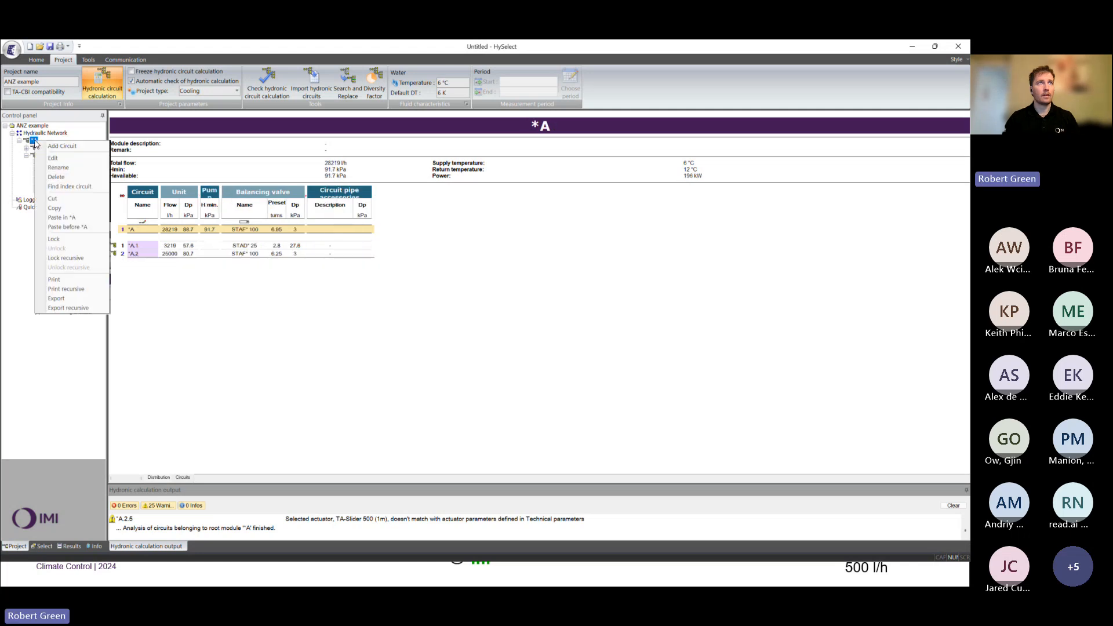
pyautogui.click(72, 218)
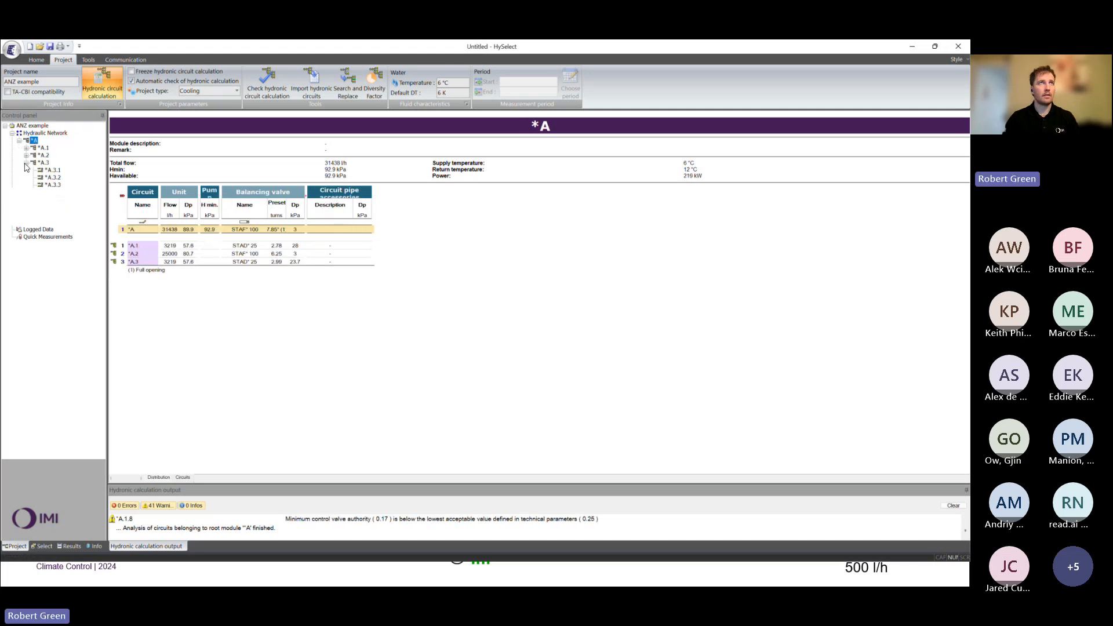
pyautogui.click(26, 163)
# Paste two more copies of the FCU module into *A to create the remaining branches.
pyautogui.rightClick(33, 146)
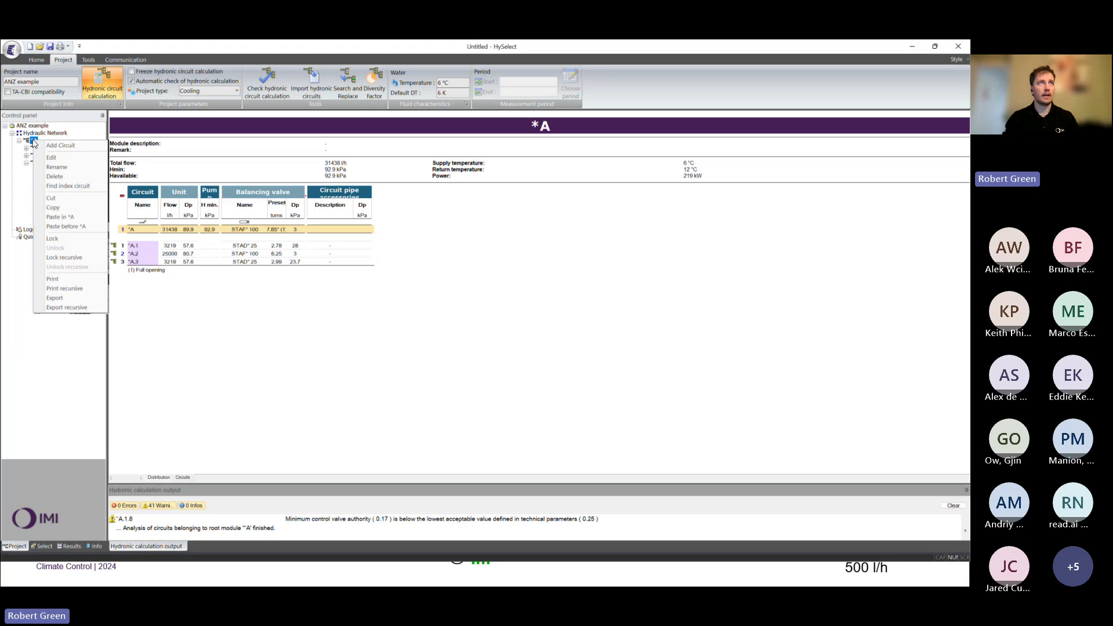
pyautogui.click(62, 214)
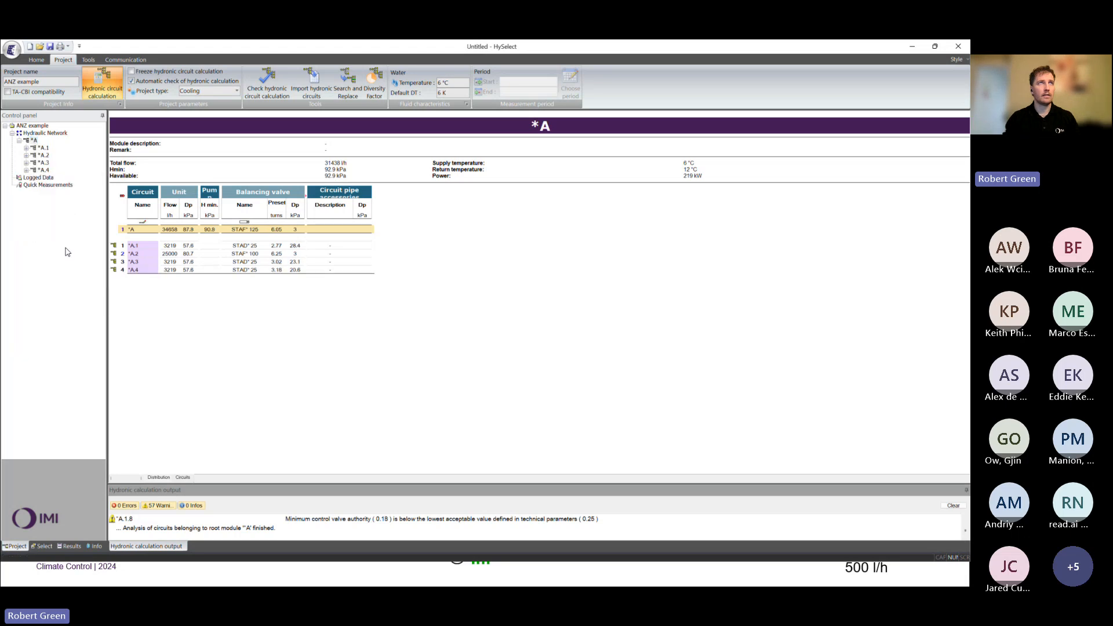
pyautogui.rightClick(33, 141)
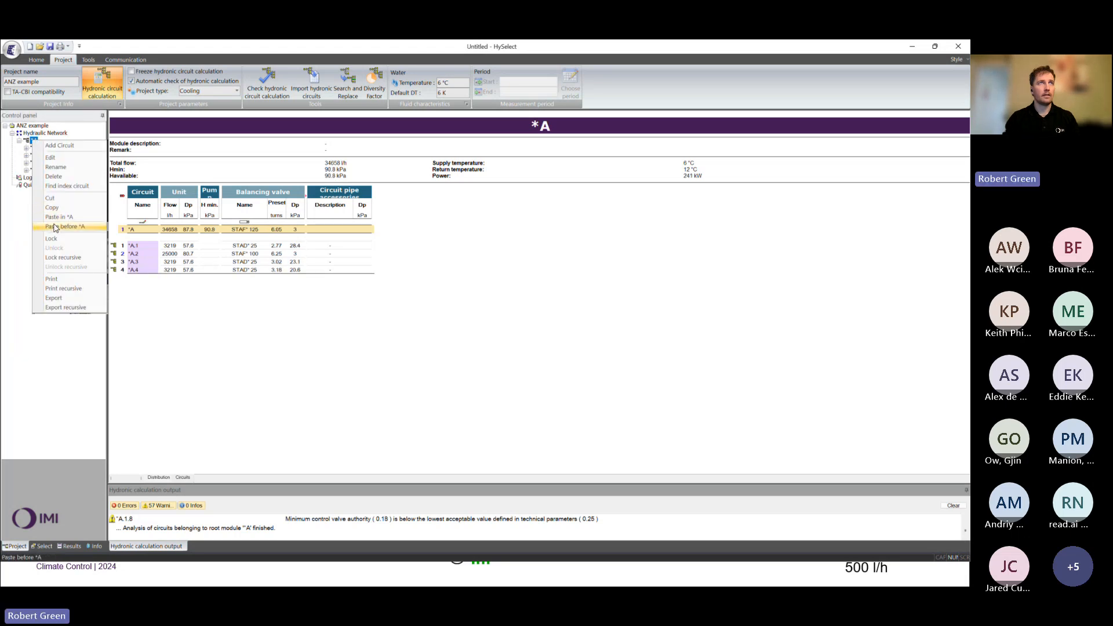
pyautogui.click(56, 227)
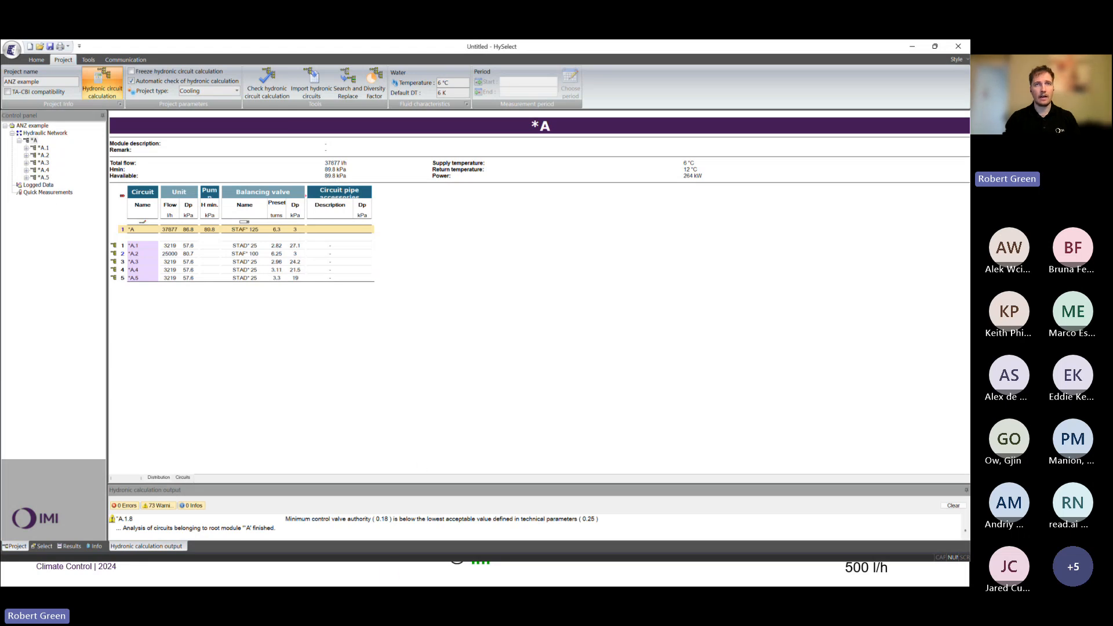
# Check the upper FCU branches on the schematic slide, collapse *A.5 in the network tree and display the overview of module *A.
pyautogui.click(397, 575)
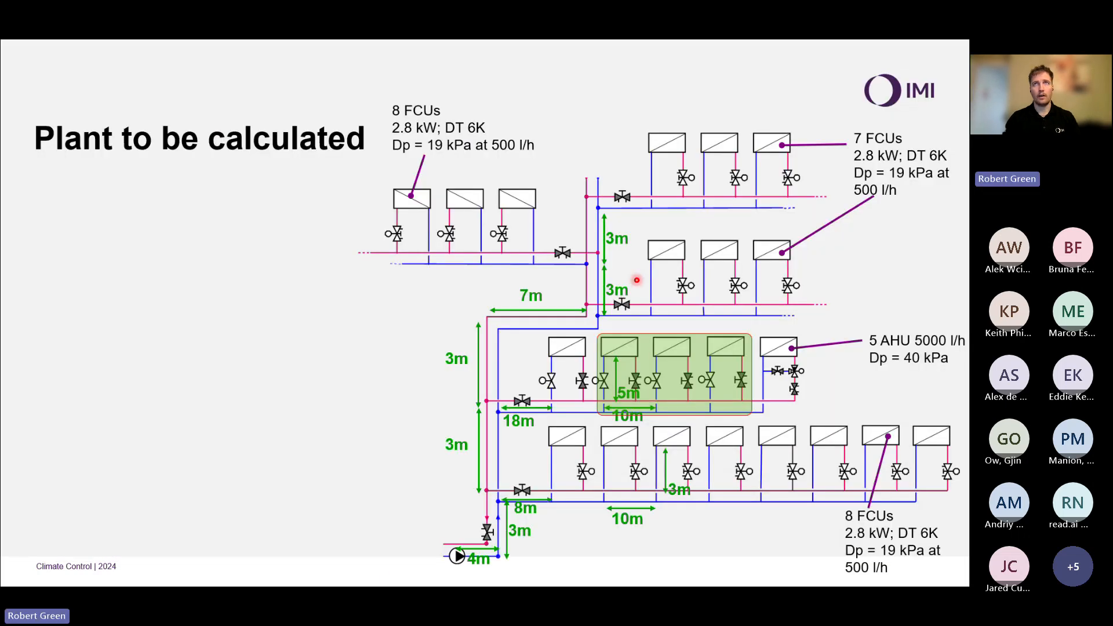
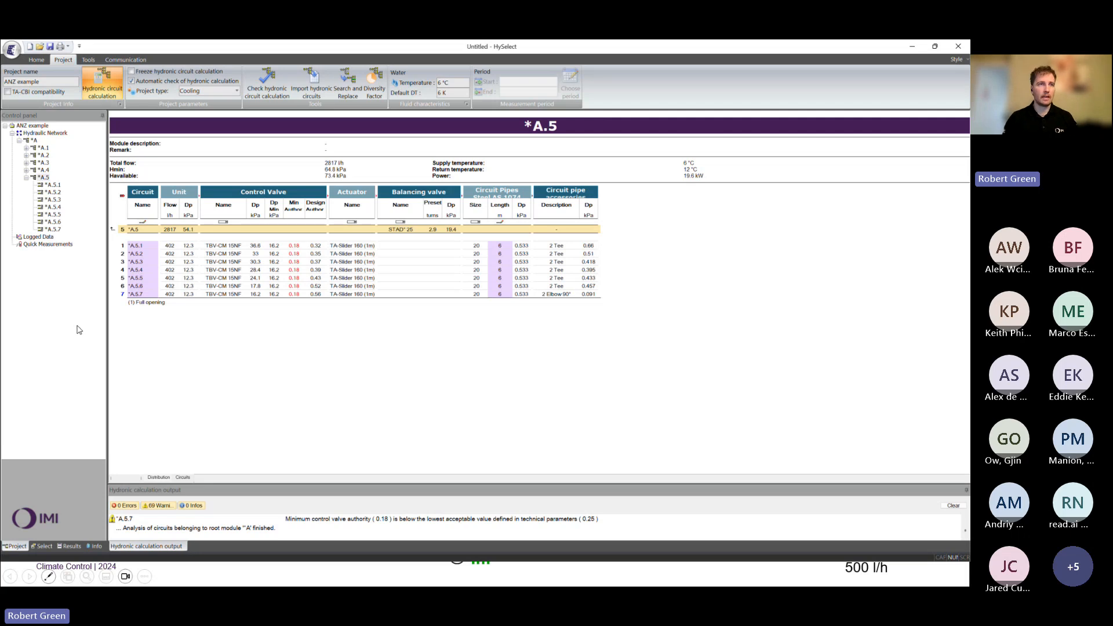
pyautogui.click(26, 177)
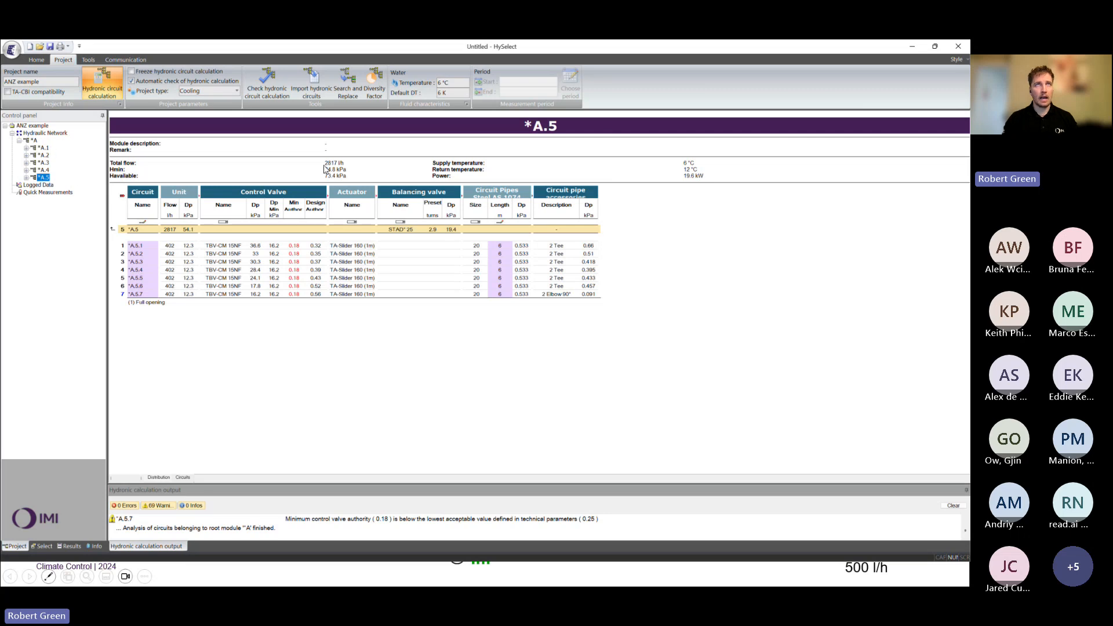
pyautogui.click(329, 168)
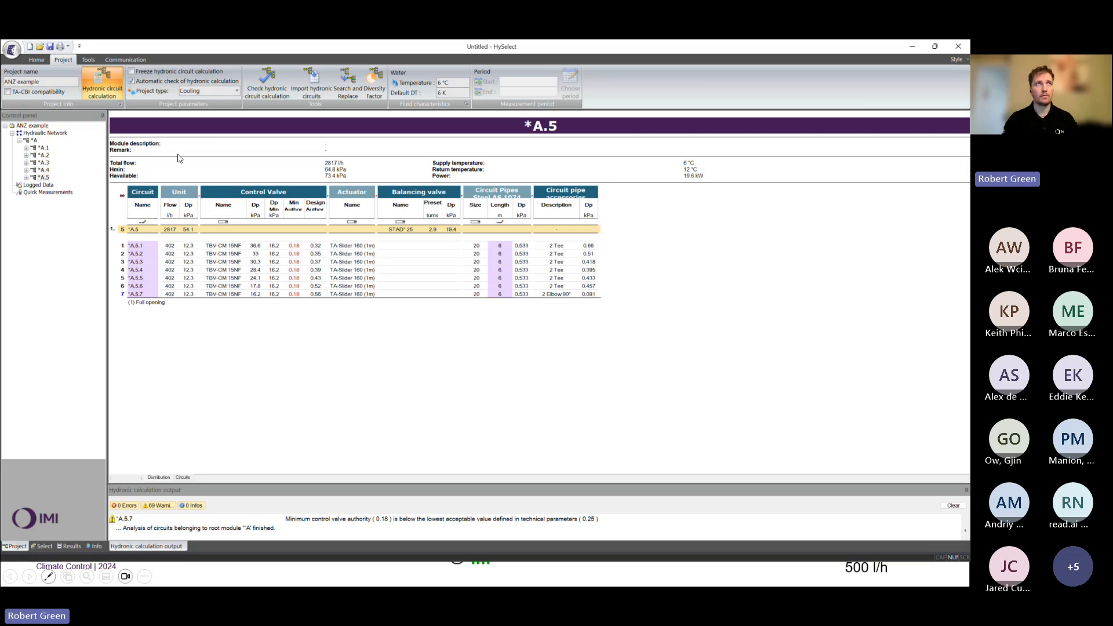
pyautogui.click(36, 141)
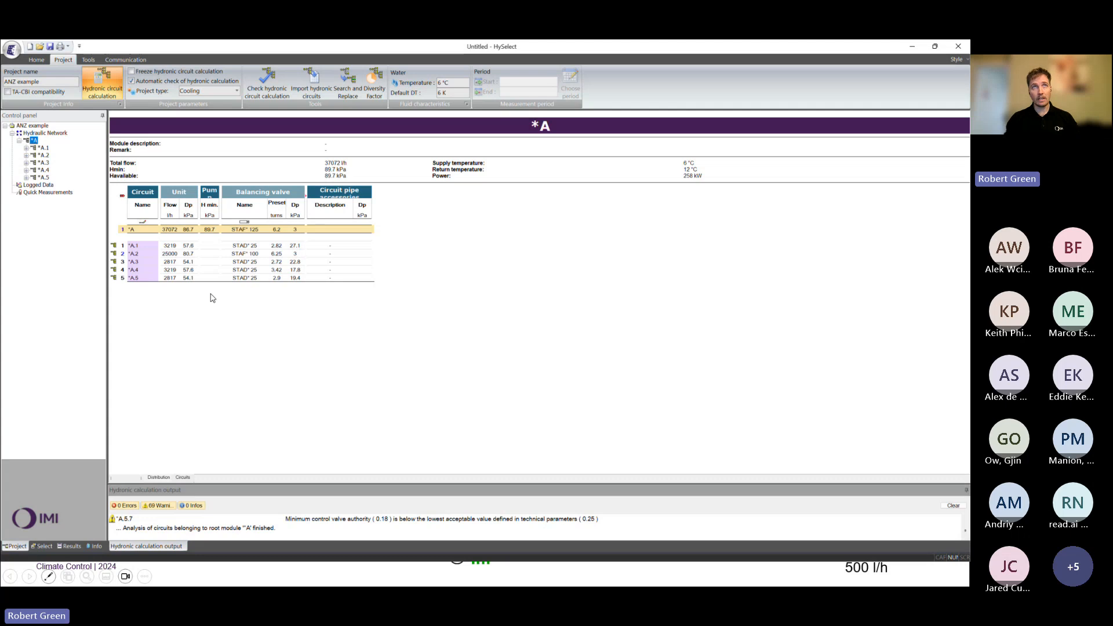
# Open the project results and review the article list and the selected control products.
pyautogui.click(71, 547)
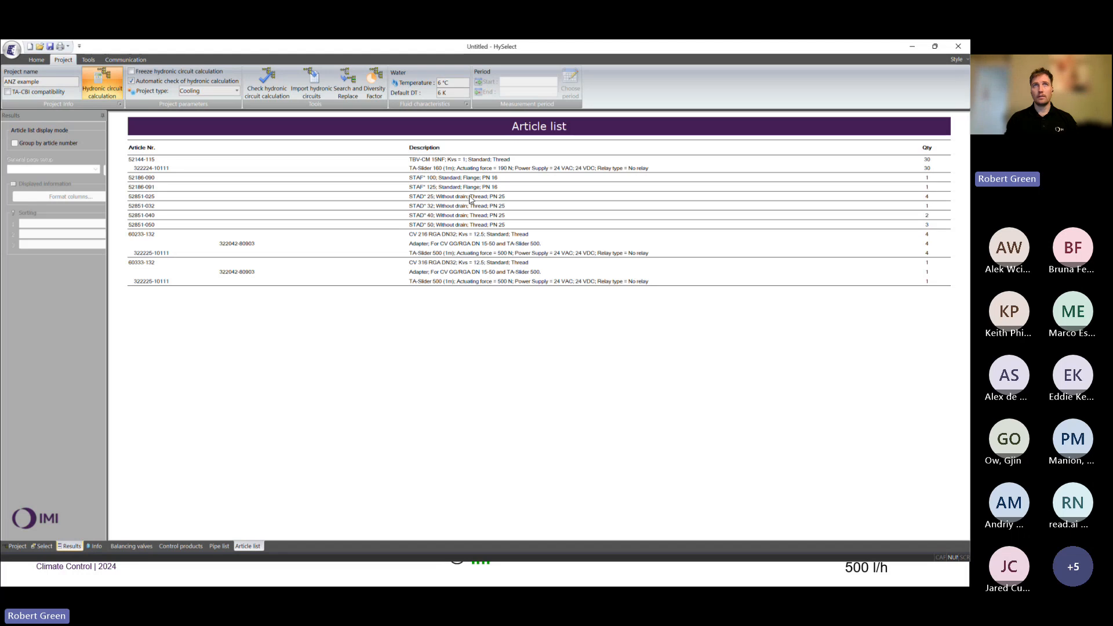
pyautogui.click(177, 547)
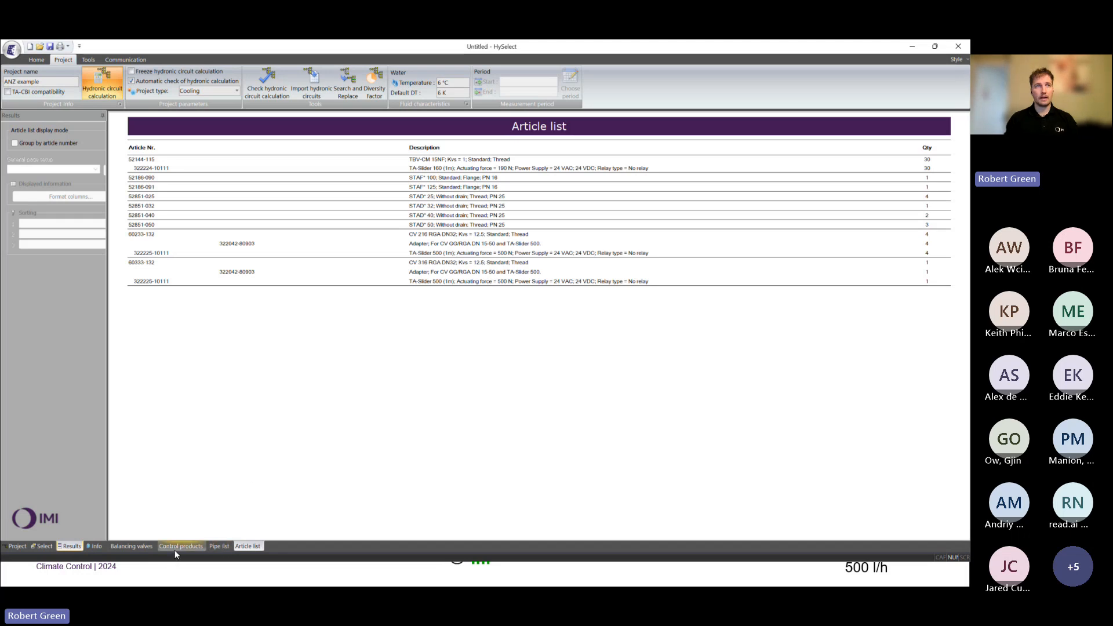
pyautogui.scroll(-3, 220, 409)
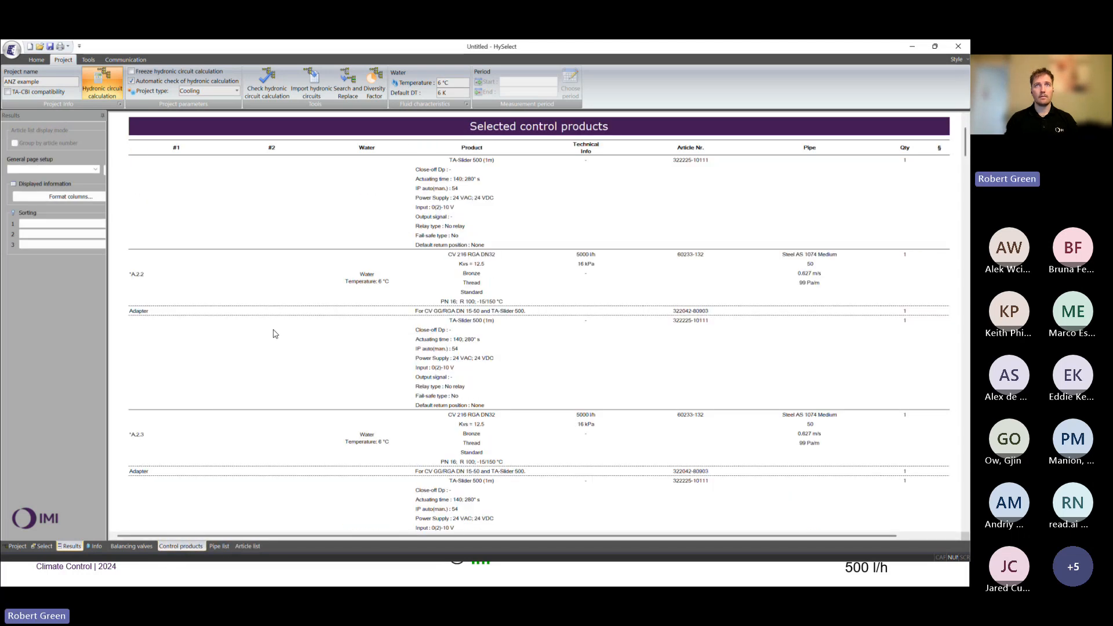
pyautogui.scroll(-1, 316, 333)
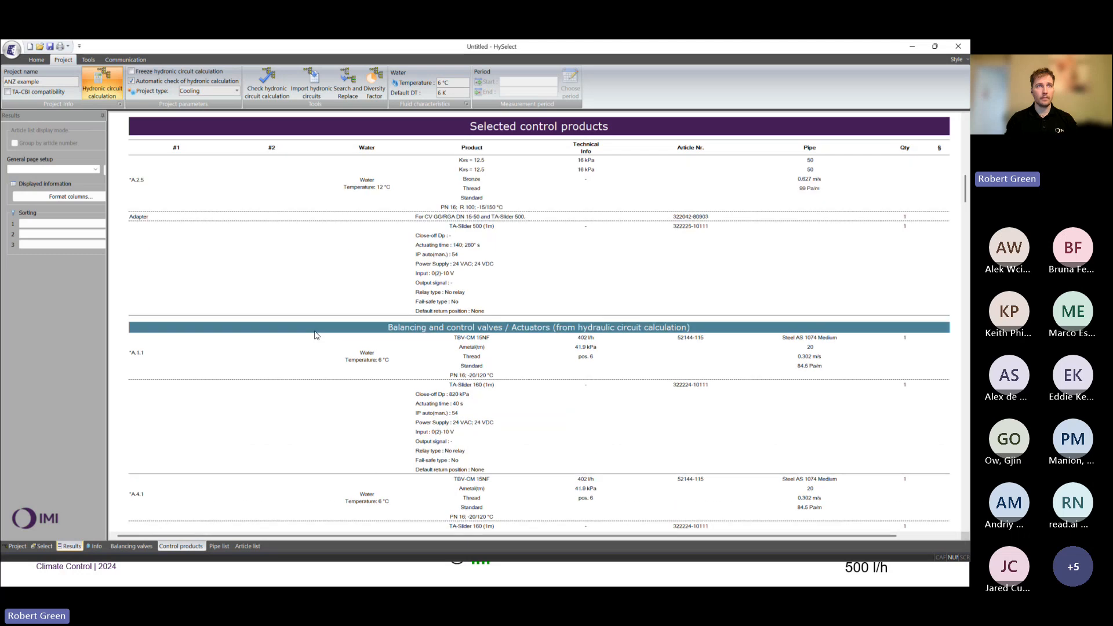
# Review the selected balancing valves and the pipe list in the results, and return to the hydraulic network.
pyautogui.click(145, 547)
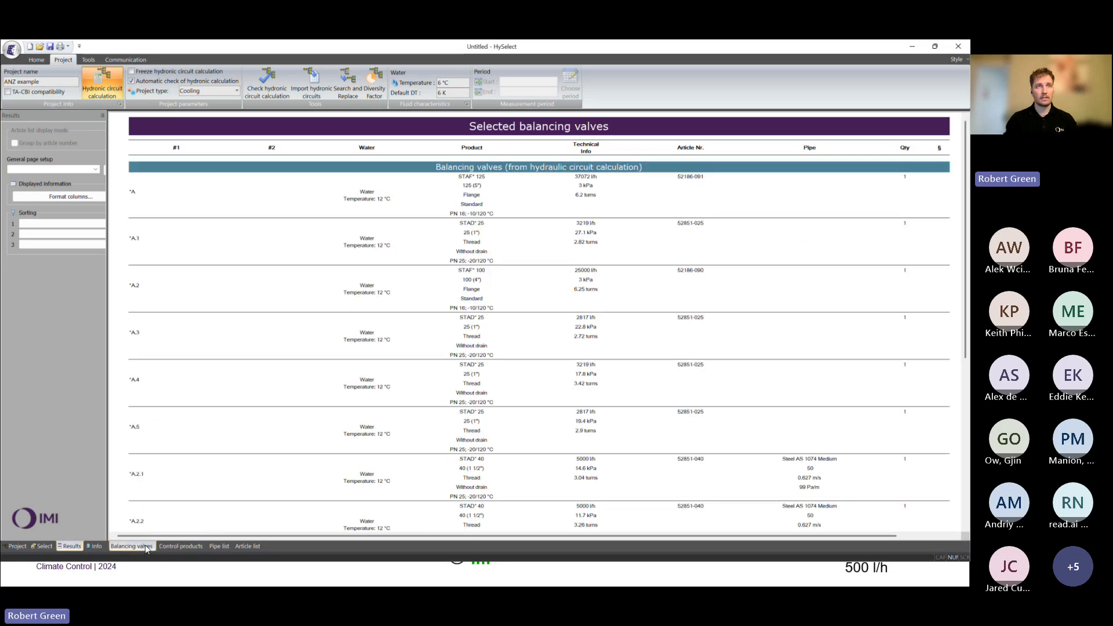
pyautogui.click(220, 546)
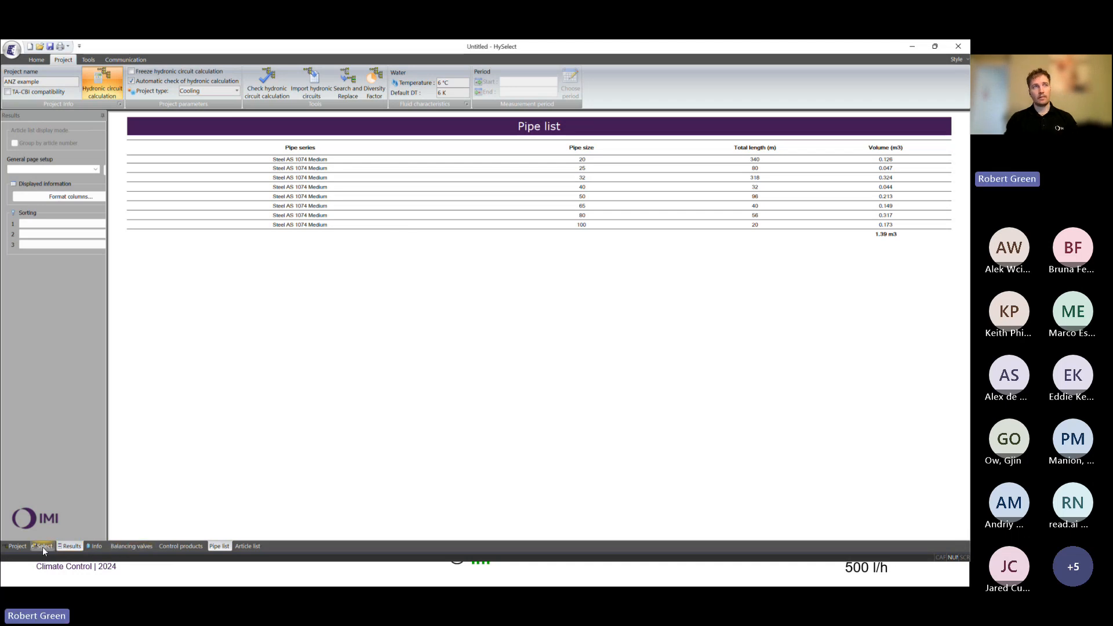
pyautogui.click(15, 546)
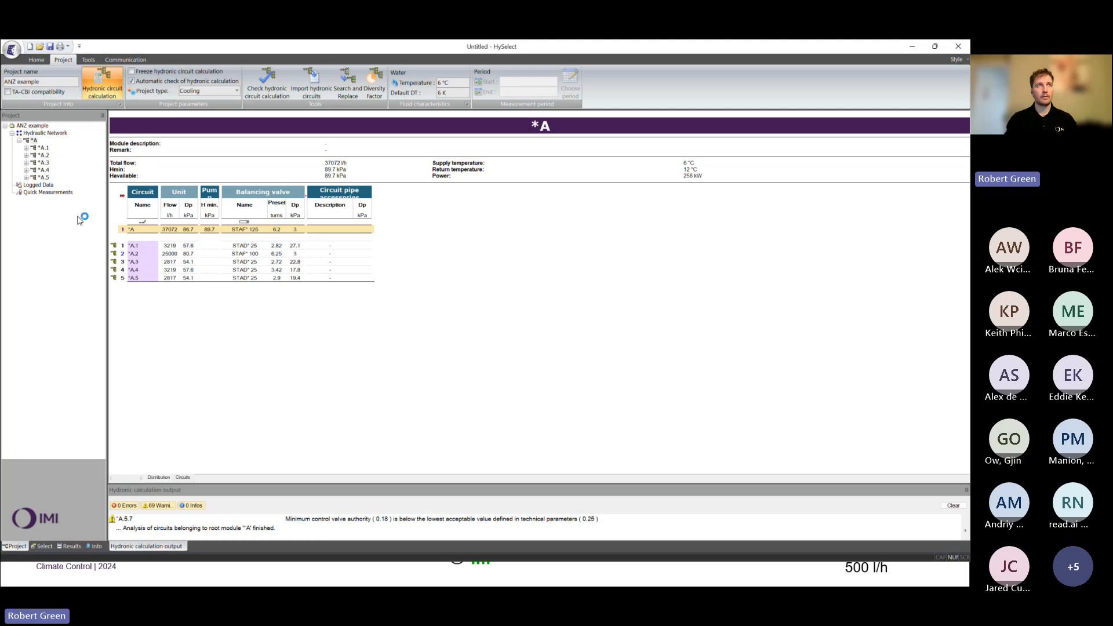
# Examine the control valve authorities of modules *A.1 through *A.5 and return to *A.1.
pyautogui.click(44, 148)
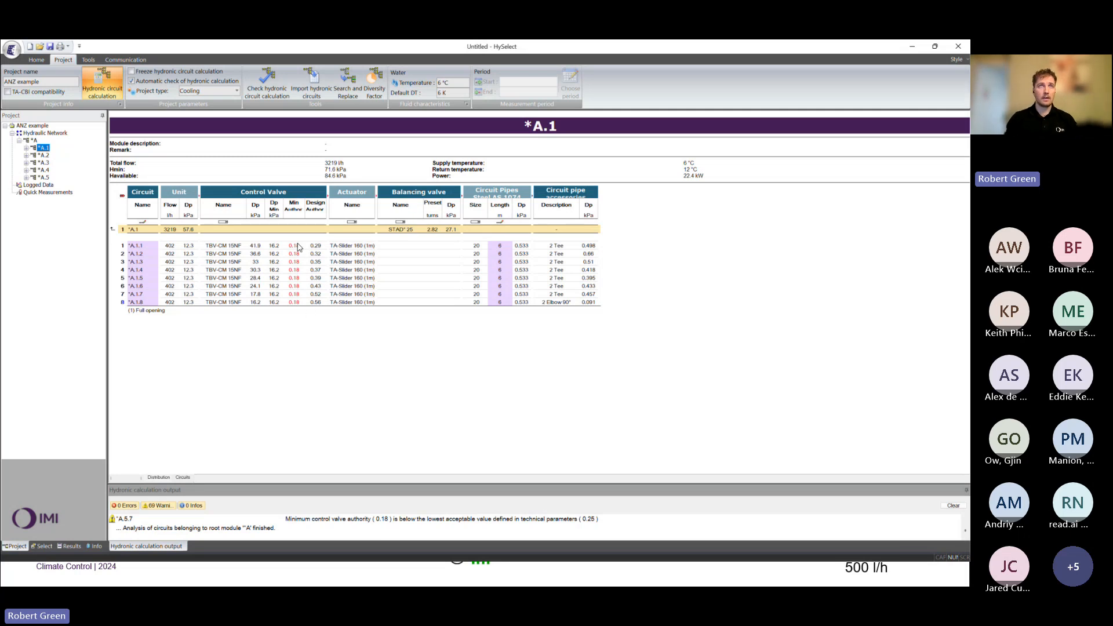
pyautogui.click(44, 156)
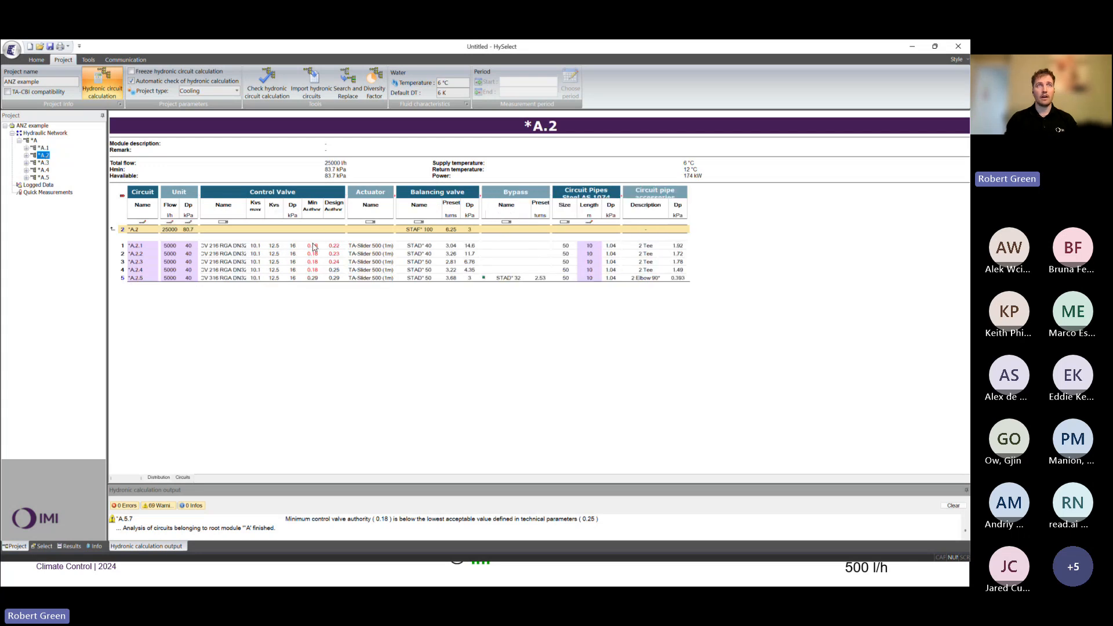
pyautogui.click(43, 163)
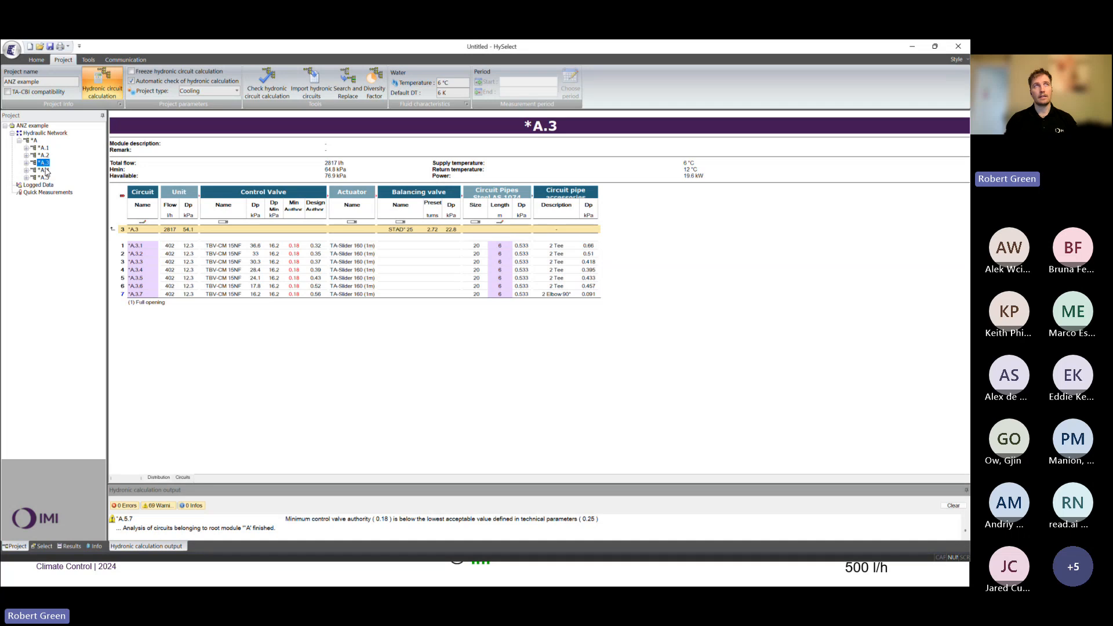
pyautogui.click(45, 170)
pyautogui.click(47, 179)
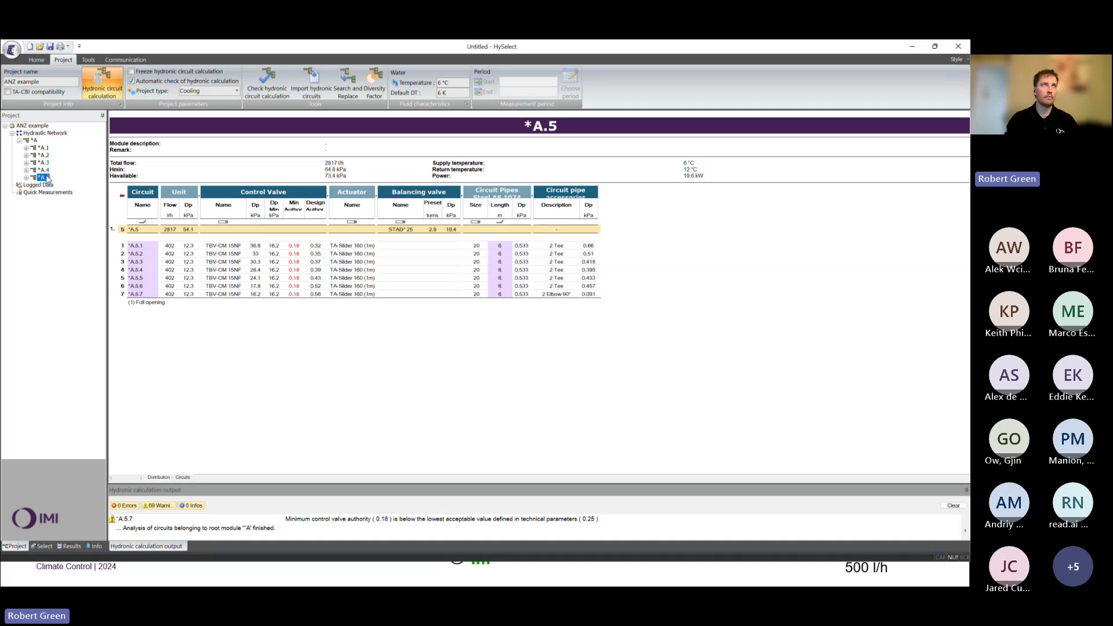
pyautogui.click(43, 149)
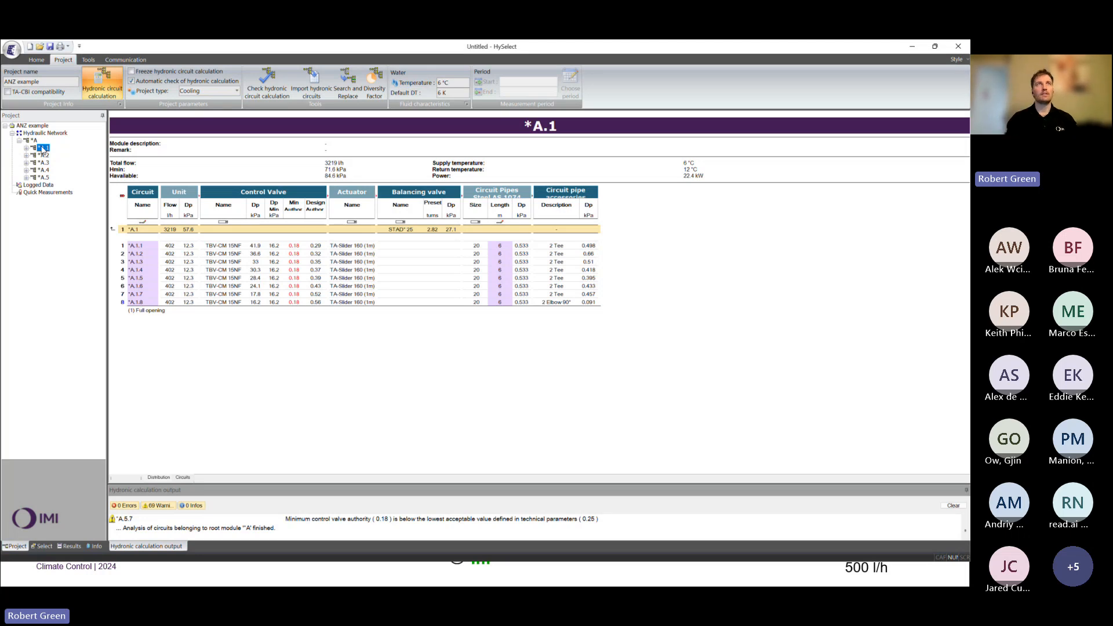
# Display module *A.2 and set the technical parameter for device size below to 3.
pyautogui.click(37, 60)
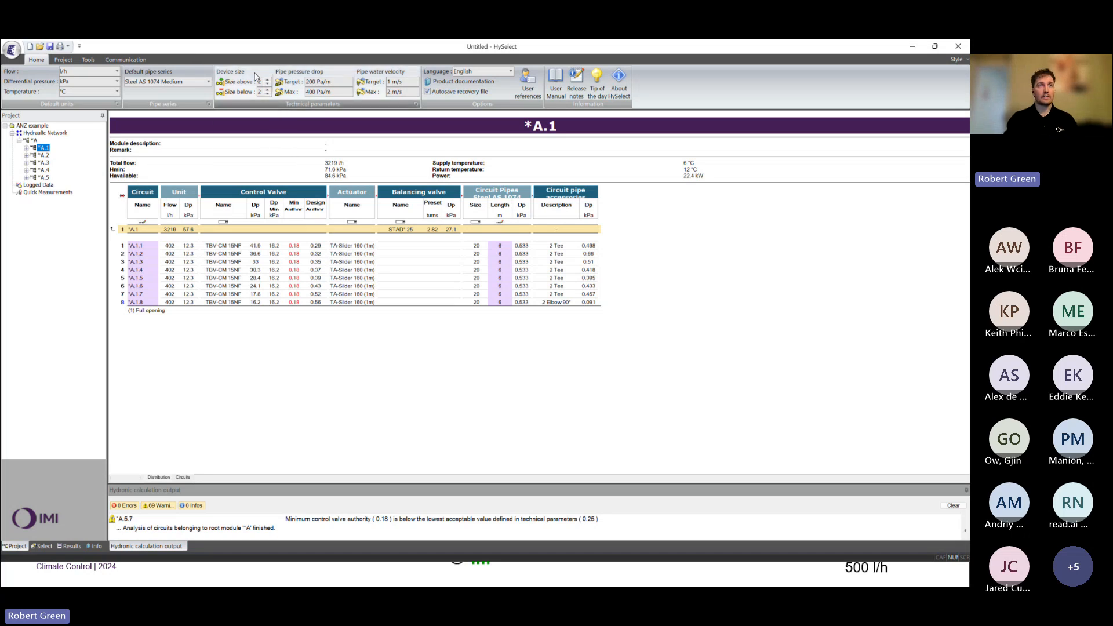
pyautogui.click(44, 155)
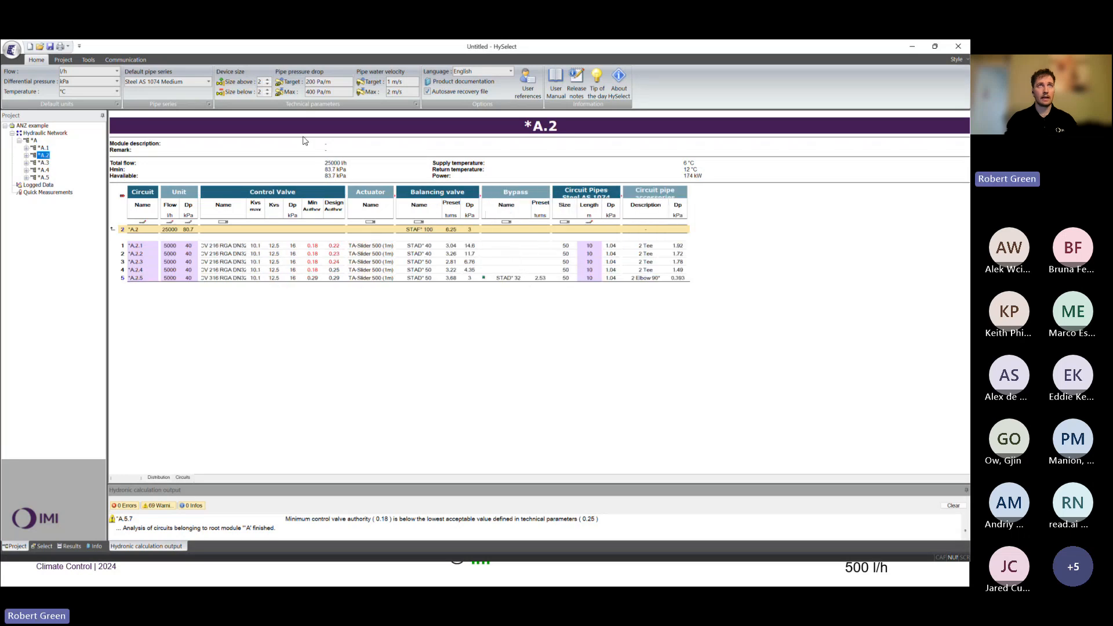
pyautogui.click(269, 90)
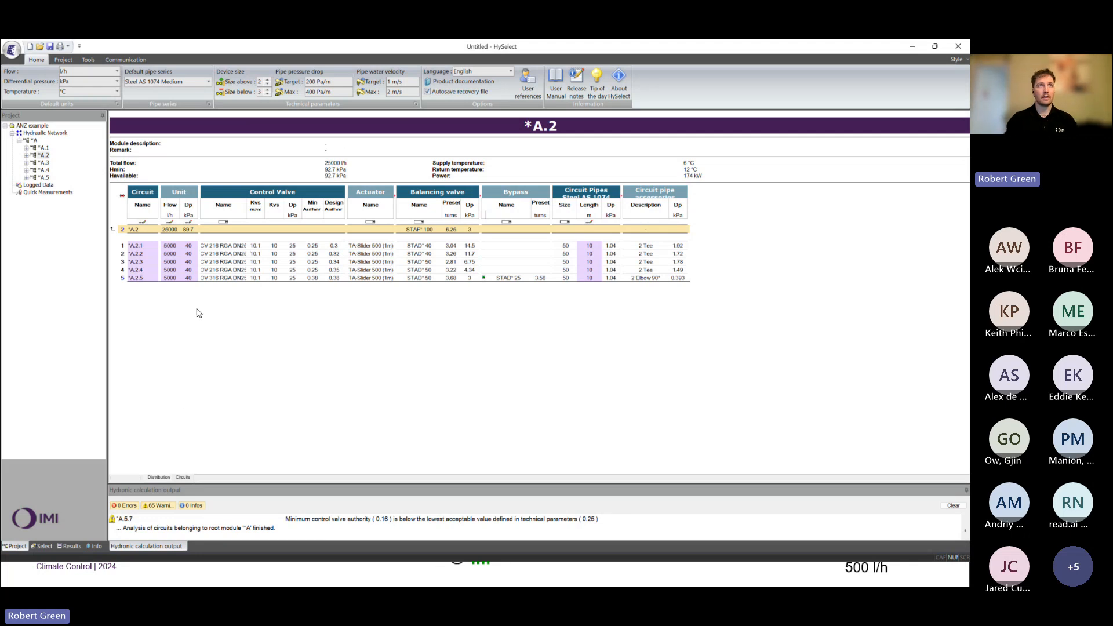
# Check the distribution pipes of *A.2, return to its circuits and widen the control valve name column.
pyautogui.click(180, 477)
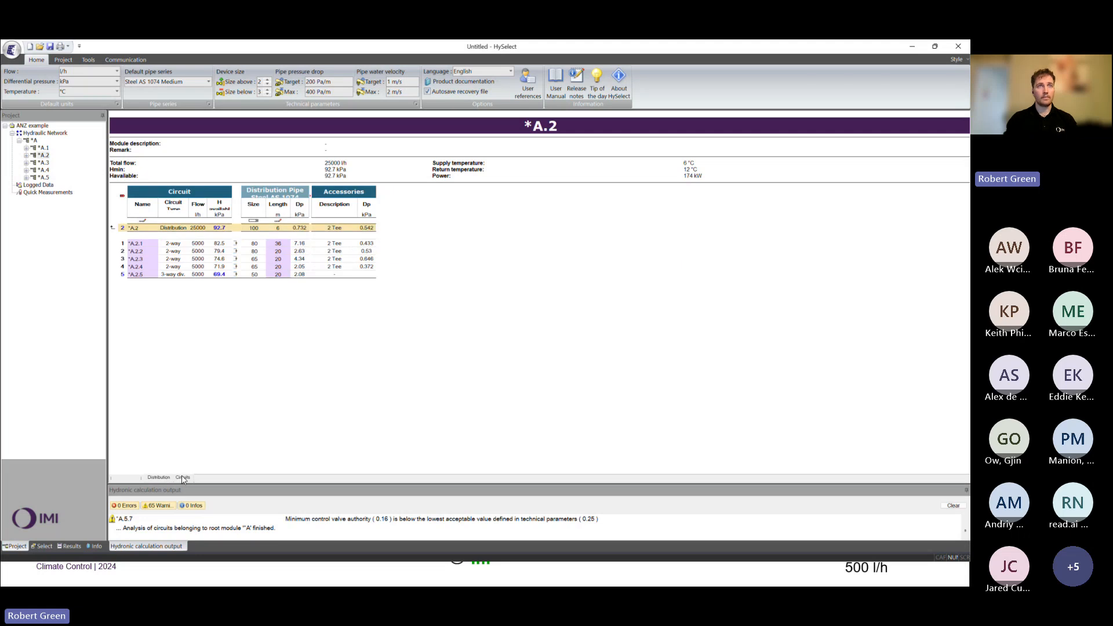
pyautogui.click(183, 477)
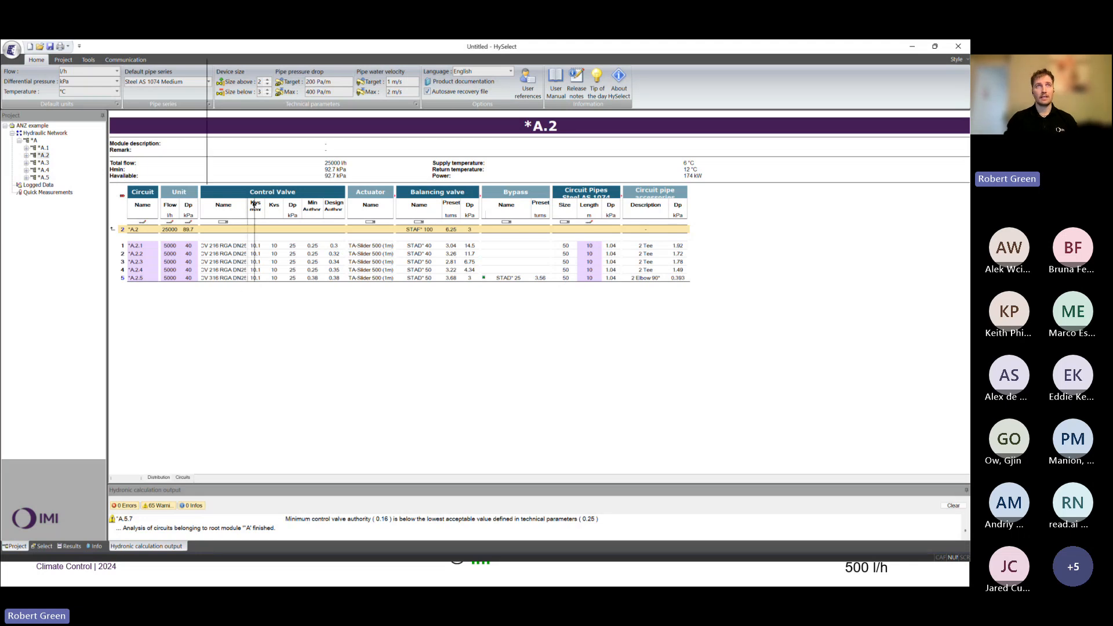
pyautogui.moveTo(247, 205); pyautogui.dragTo(253, 208)
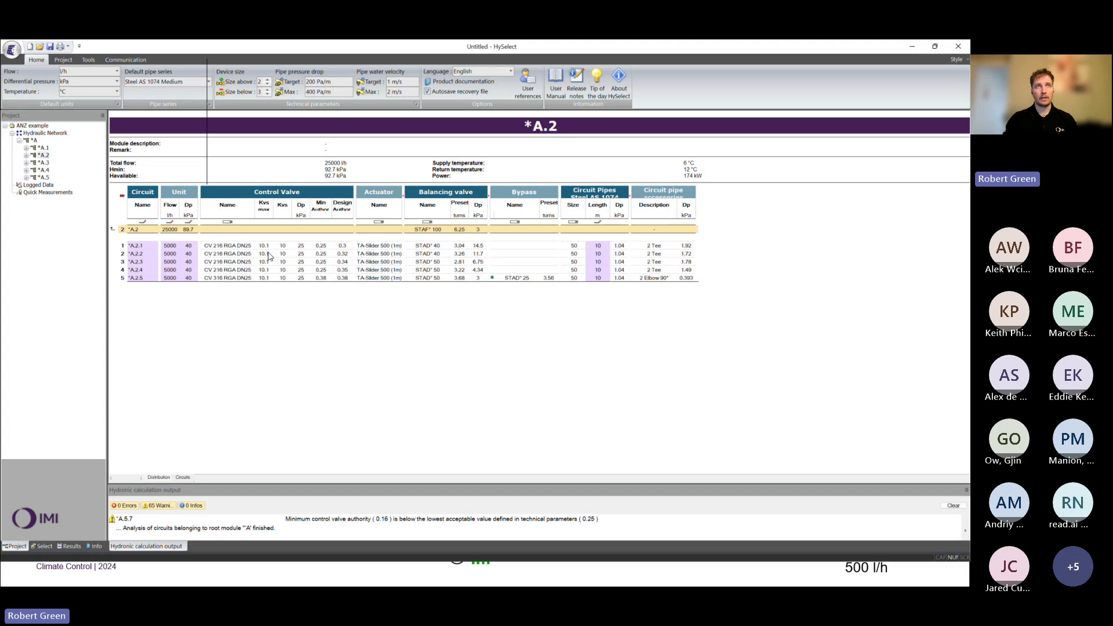
# Check the control valve authorities of the five modules again and reveal the control valve presetting column in *A.1.
pyautogui.click(48, 149)
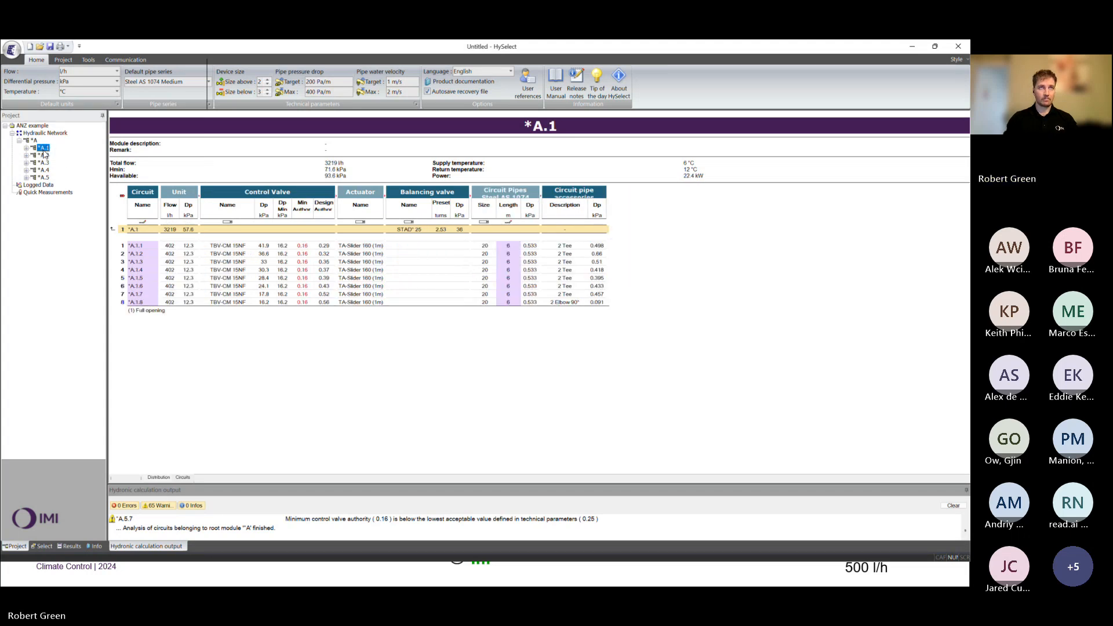
pyautogui.click(44, 163)
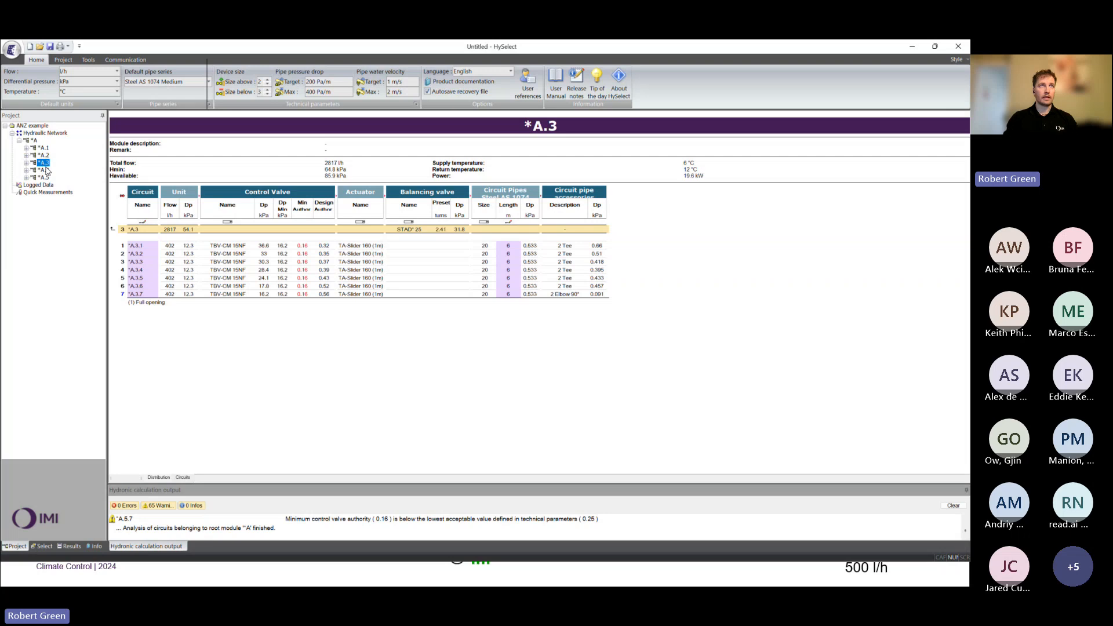
pyautogui.click(47, 169)
pyautogui.click(50, 176)
pyautogui.click(45, 156)
pyautogui.click(44, 148)
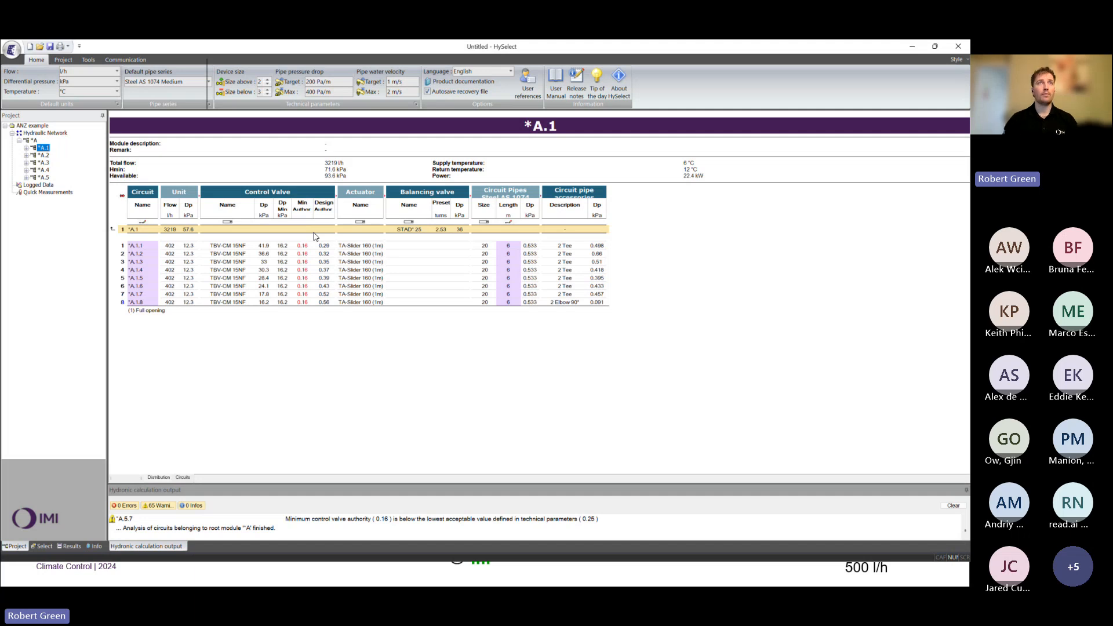
pyautogui.click(336, 198)
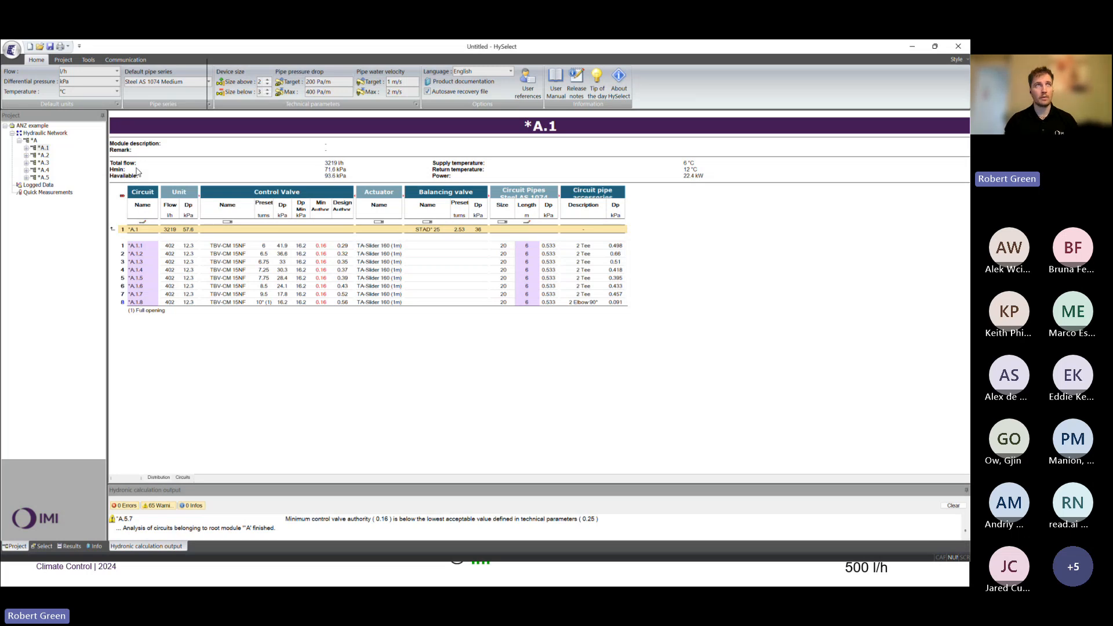
# From the *A overview, inspect the circuit definition of module *A.2 and close it without changes.
pyautogui.click(33, 140)
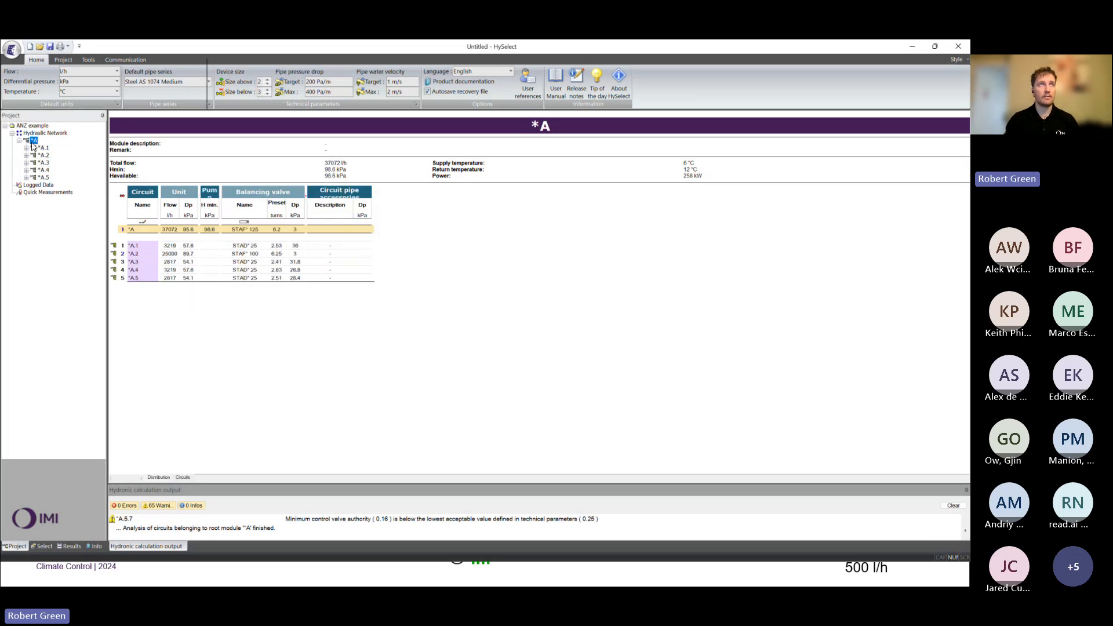
pyautogui.click(124, 255)
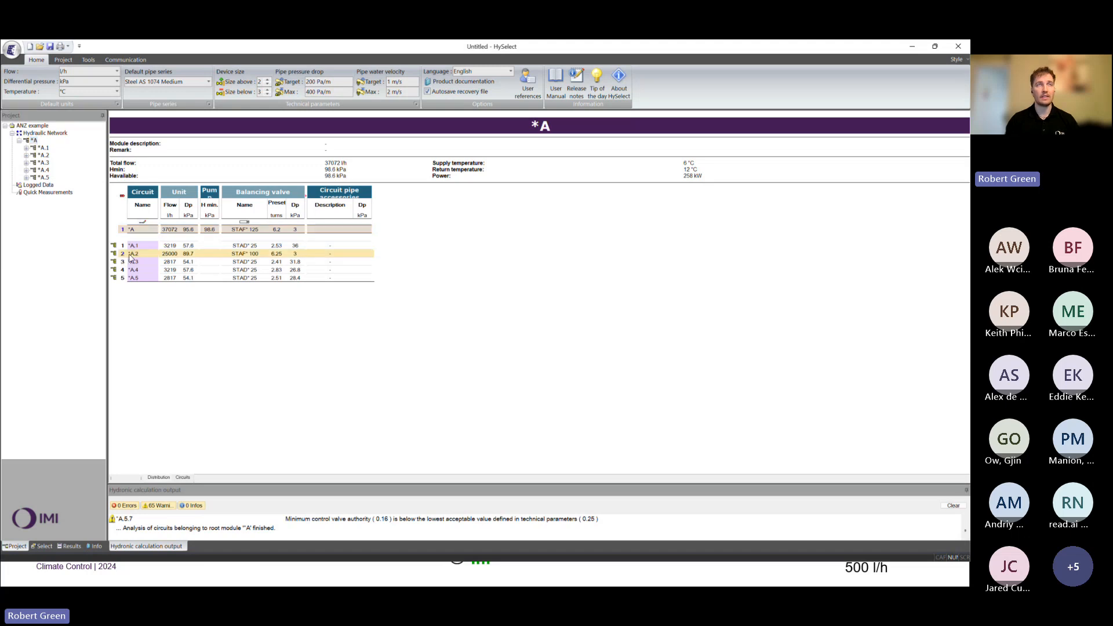
pyautogui.doubleClick(125, 255)
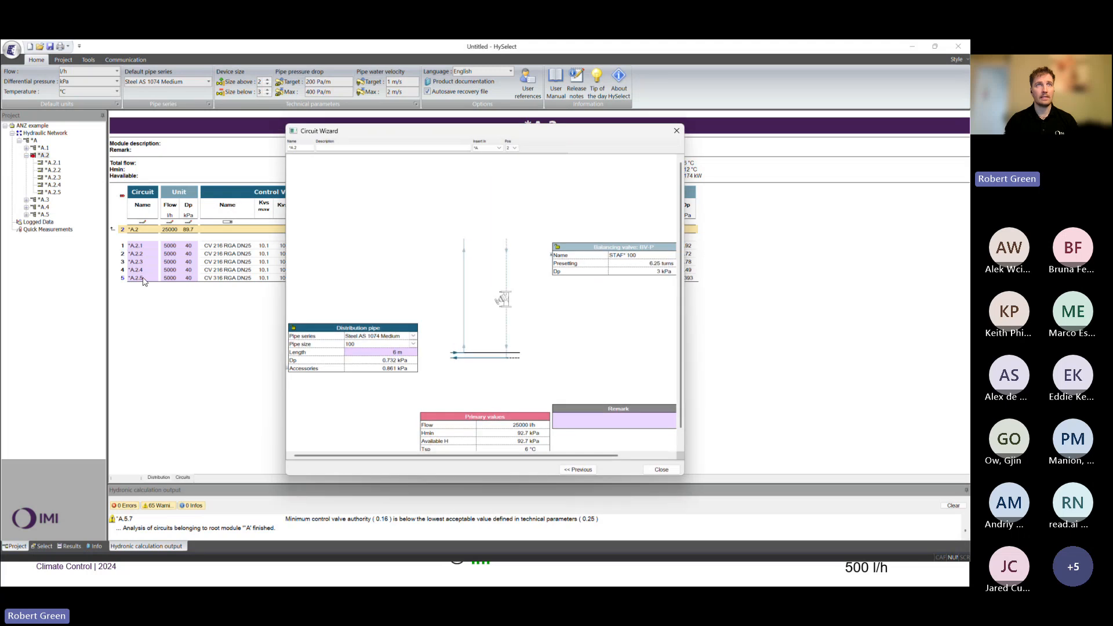
pyautogui.click(678, 469)
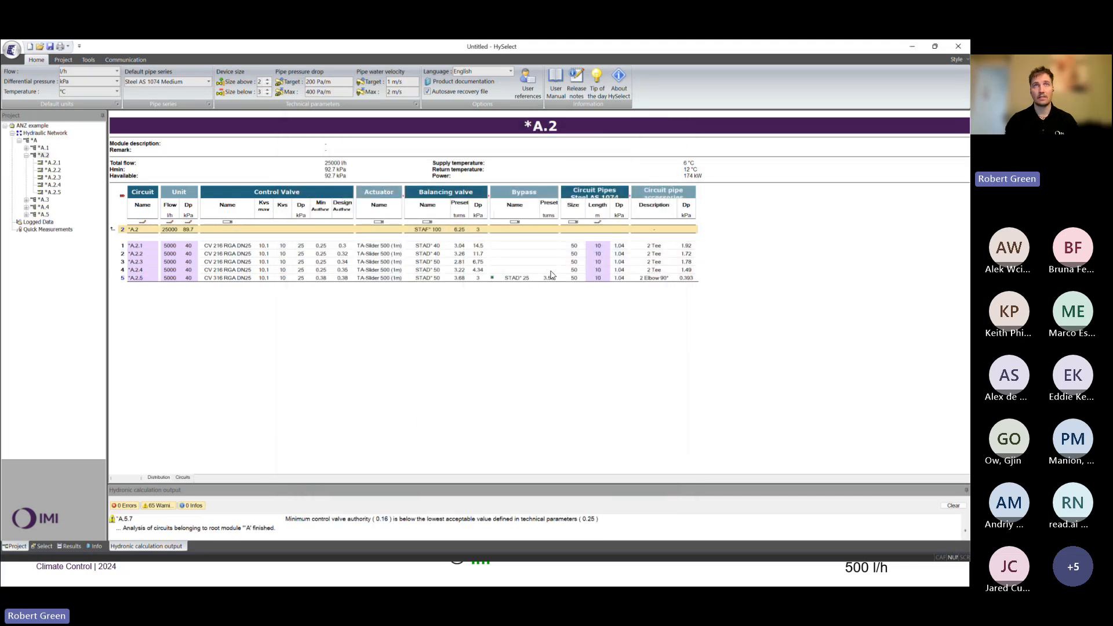
# Return to the *A overview, switch to the presentation and advance from the plant schematic to the Calculated plant slide.
pyautogui.click(35, 140)
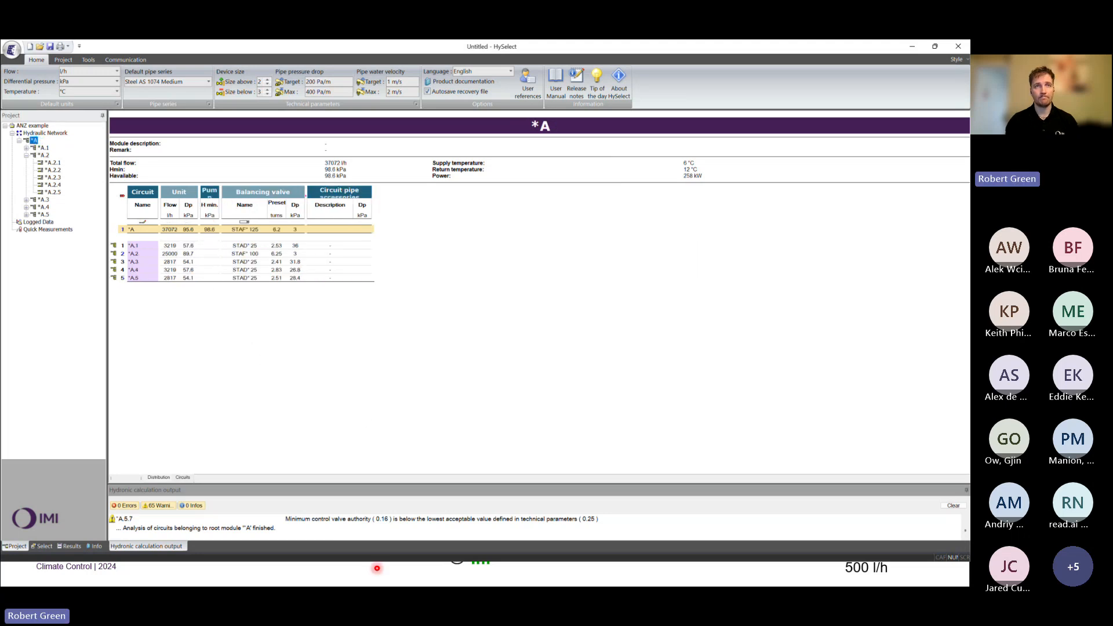
pyautogui.click(377, 569)
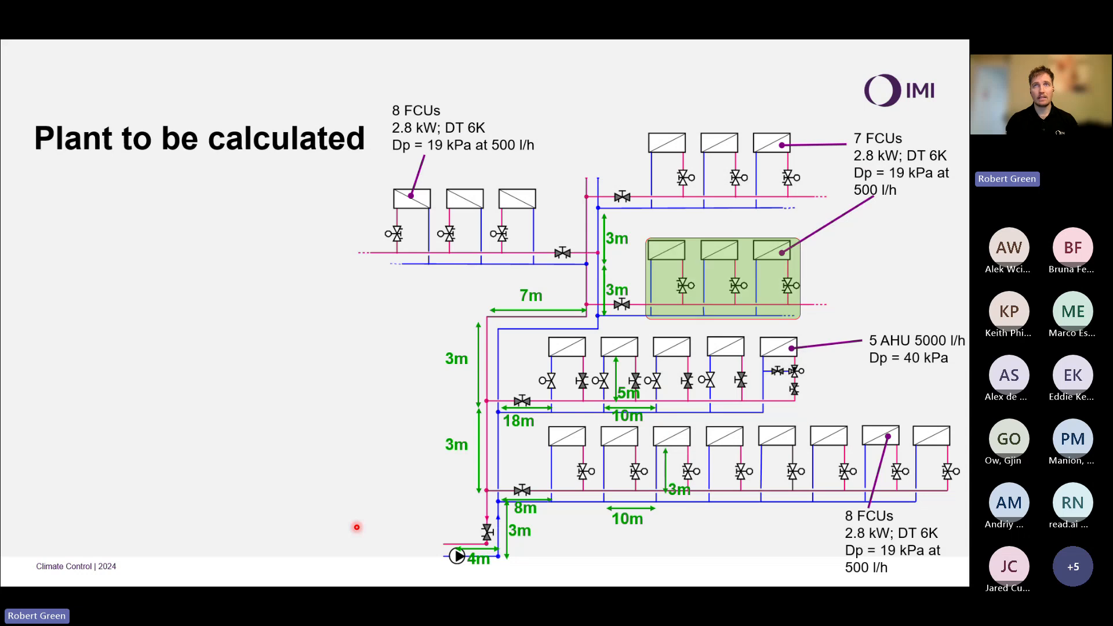
pyautogui.press('Right')
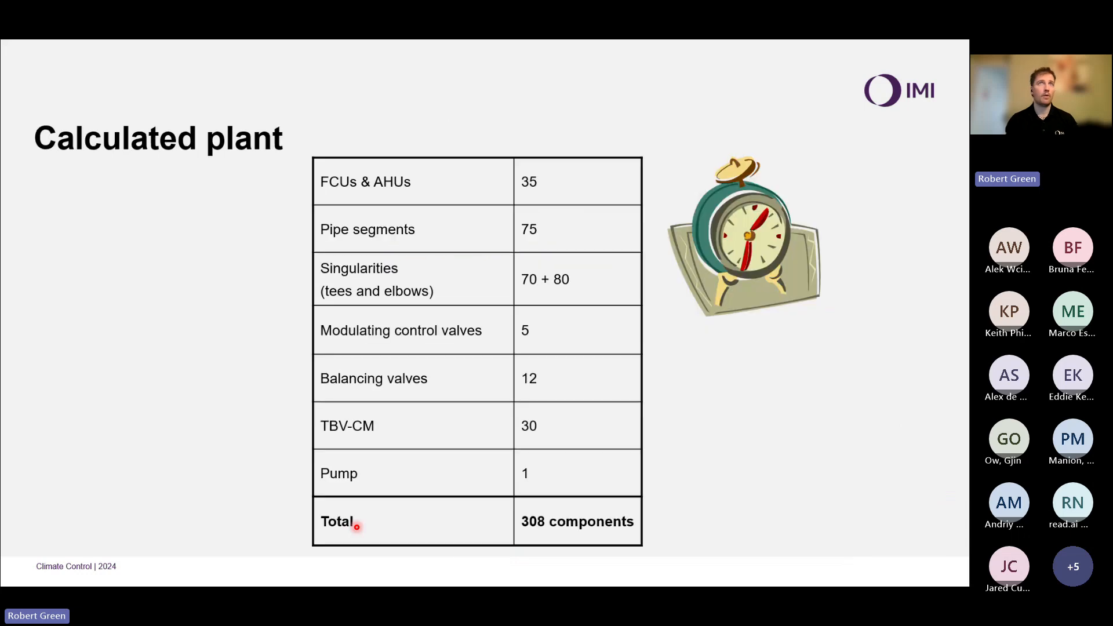
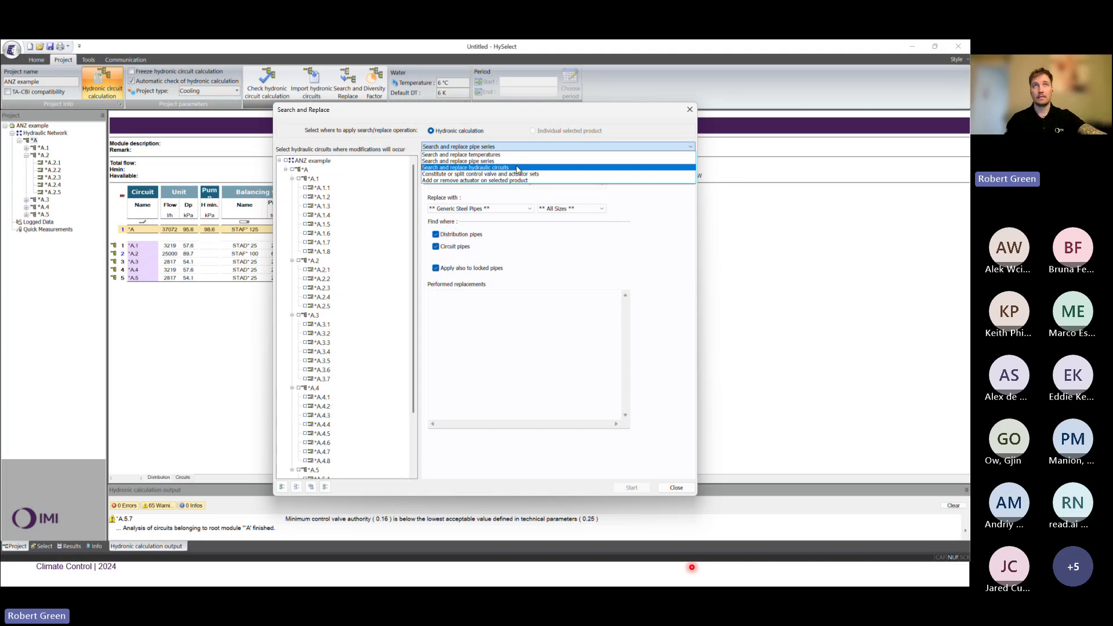
# Set up a search and replace of hydraulic circuits across the whole *A network, covering modules but not circuits.
pyautogui.click(518, 167)
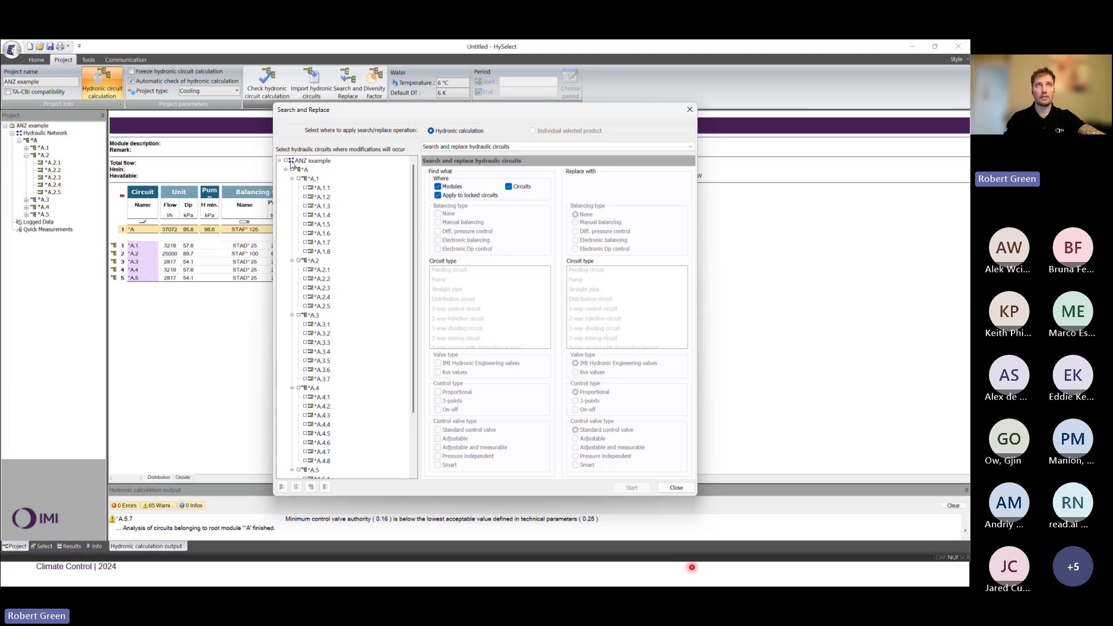
pyautogui.click(292, 169)
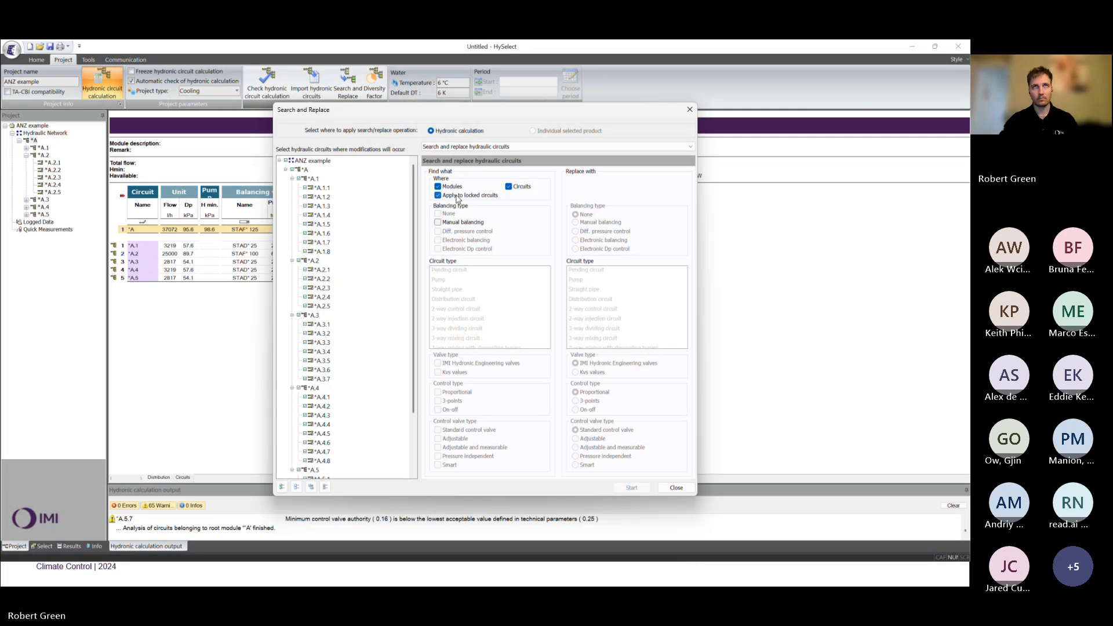
pyautogui.click(439, 196)
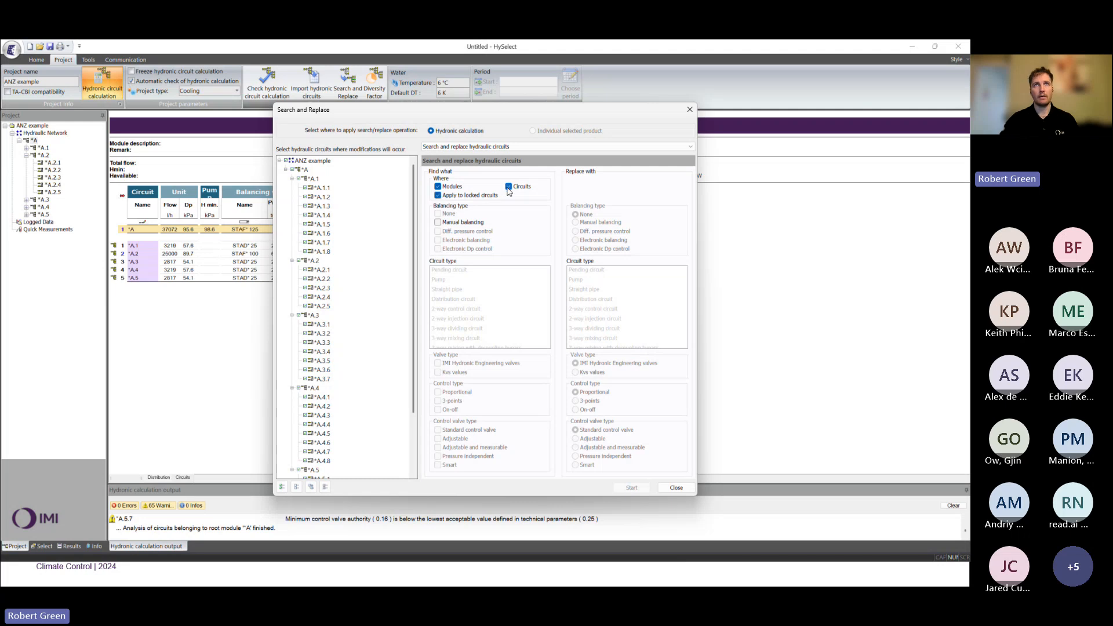
pyautogui.click(509, 187)
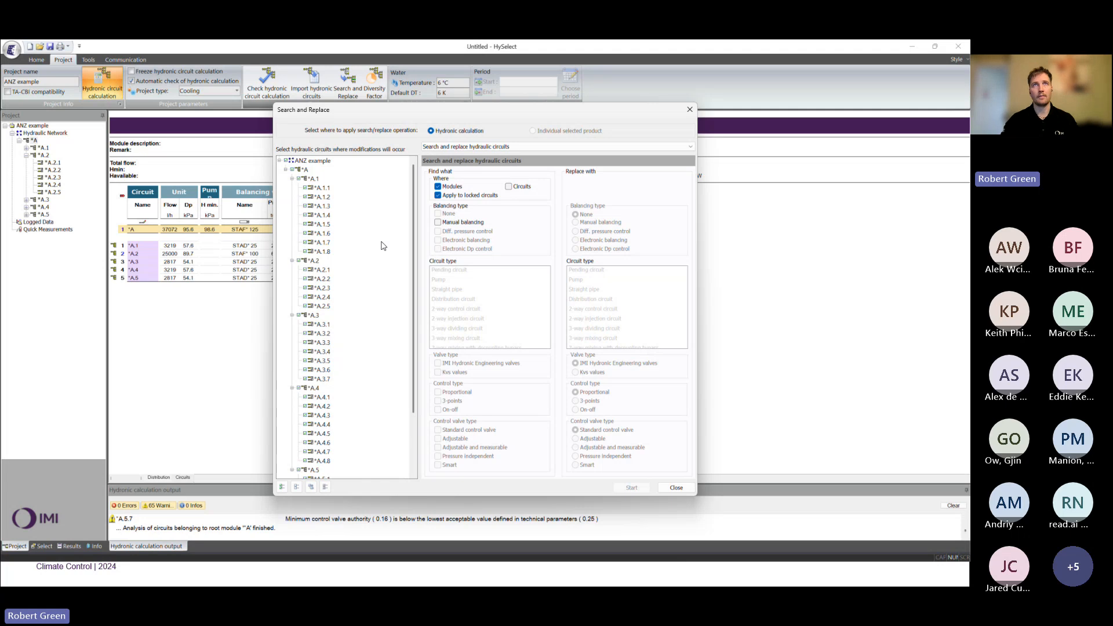
# Start replacing manually balanced distribution circuits with distribution circuits that use differential pressure control.
pyautogui.click(438, 223)
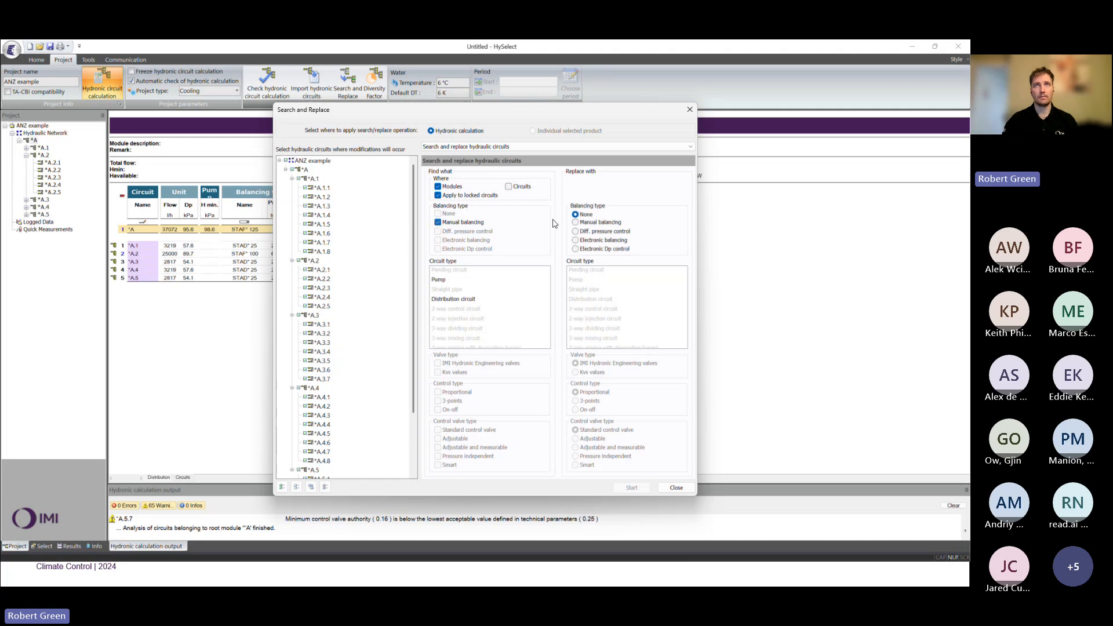
pyautogui.click(468, 300)
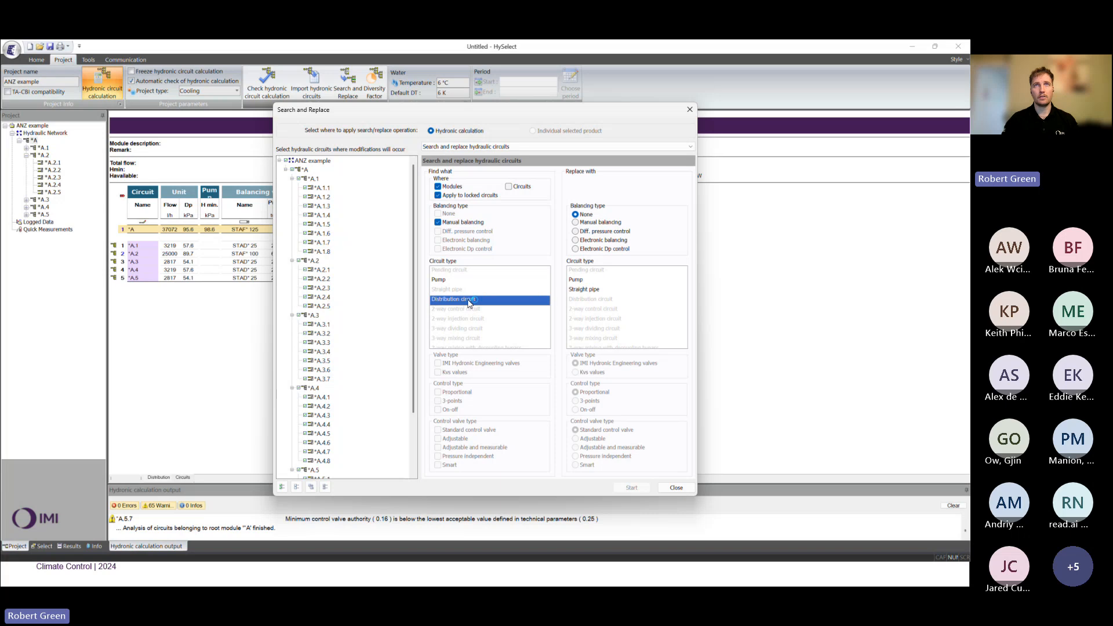
pyautogui.click(577, 232)
pyautogui.click(579, 233)
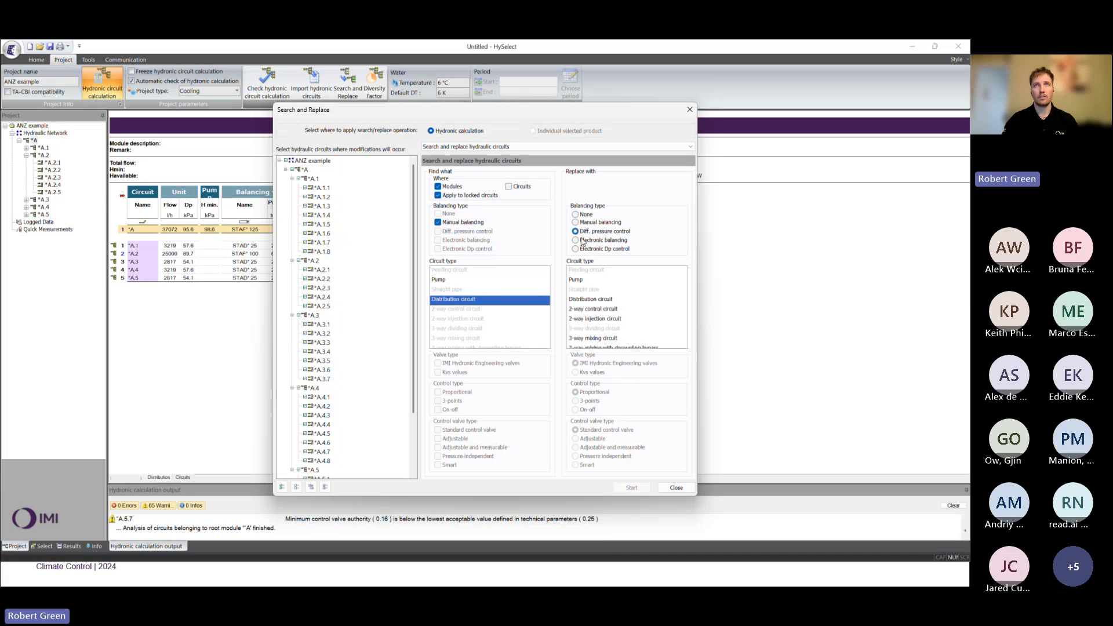
pyautogui.click(610, 301)
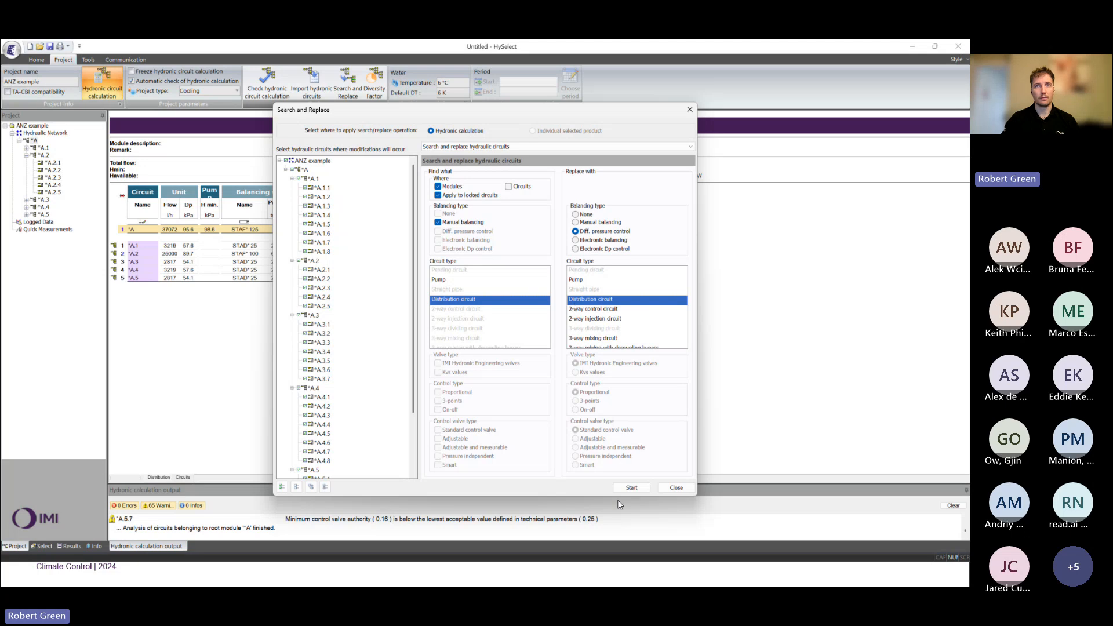
pyautogui.click(632, 489)
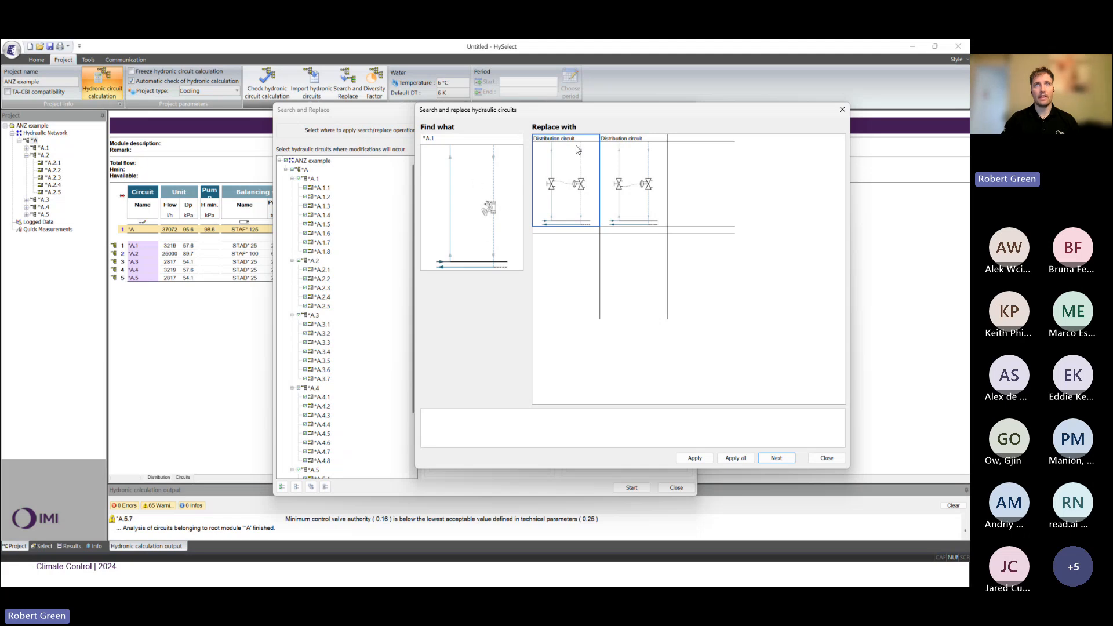
# Replace all manually balanced module circuits with the second distribution circuit variant using differential pressure control, and close Search and Replace.
pyautogui.click(618, 181)
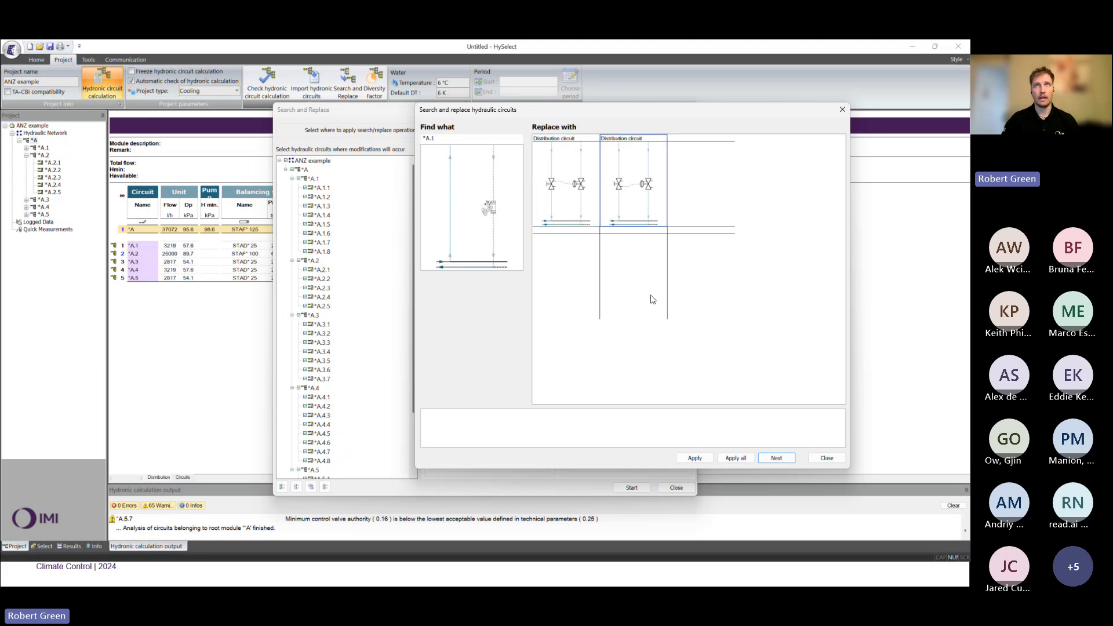
pyautogui.click(734, 459)
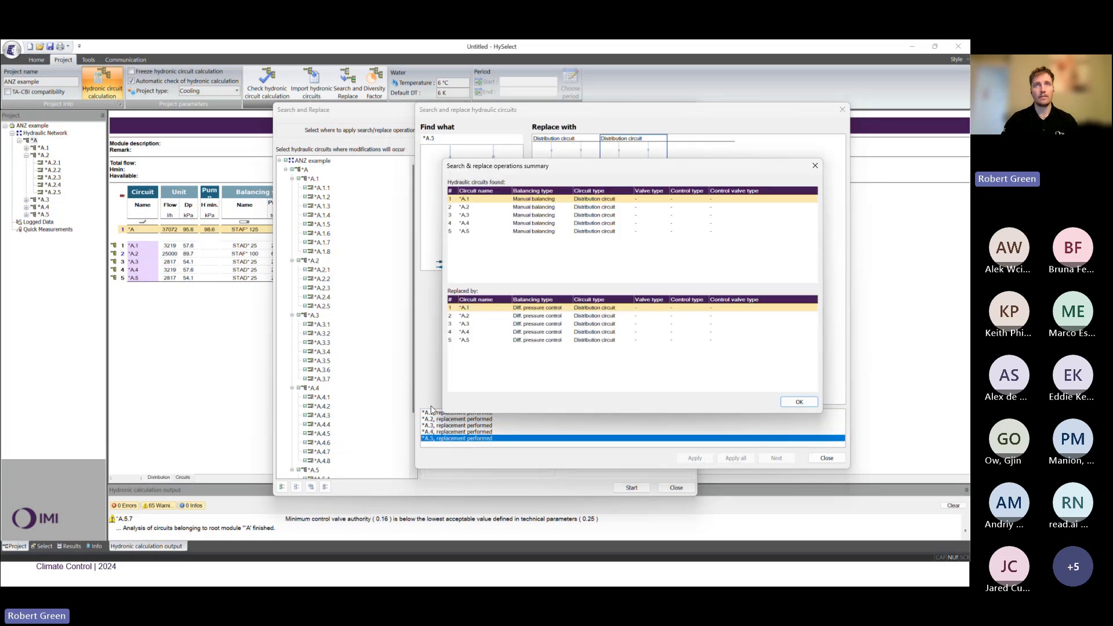
pyautogui.click(800, 403)
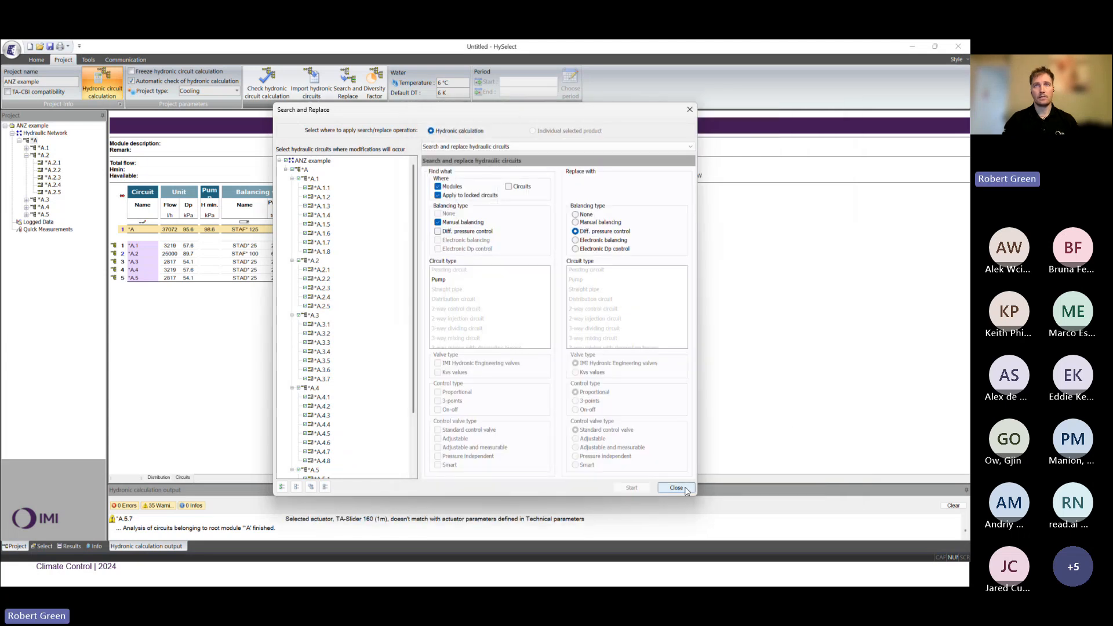
pyautogui.click(676, 489)
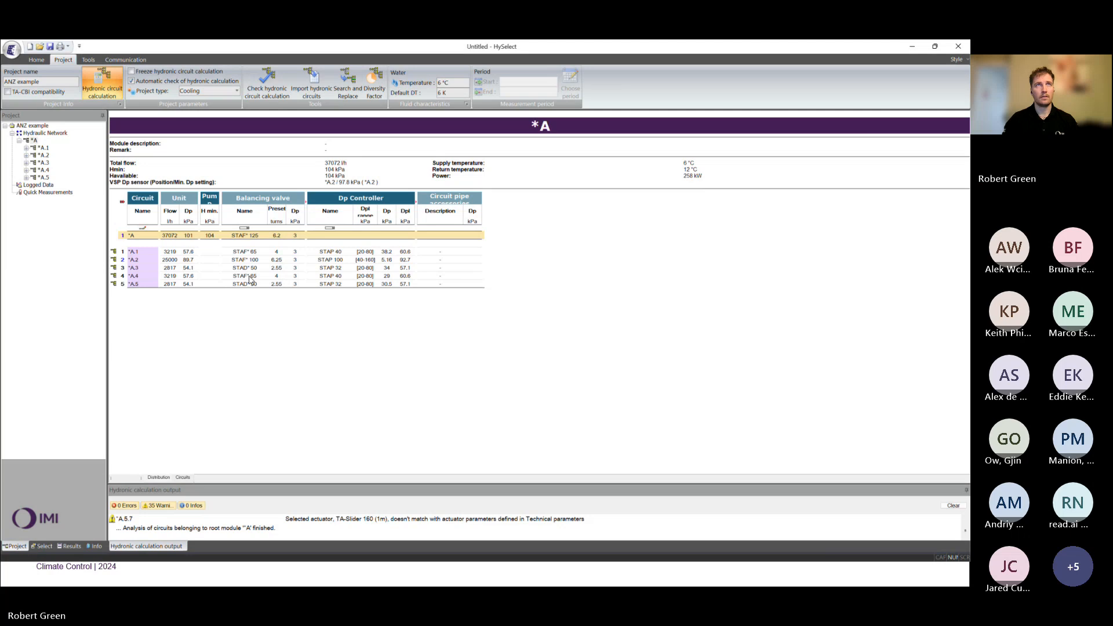
# Examine the Dp controllers in the *A overview and the control valve authorities in modules *A.1, *A.3, *A.4 and *A.5.
pyautogui.click(316, 252)
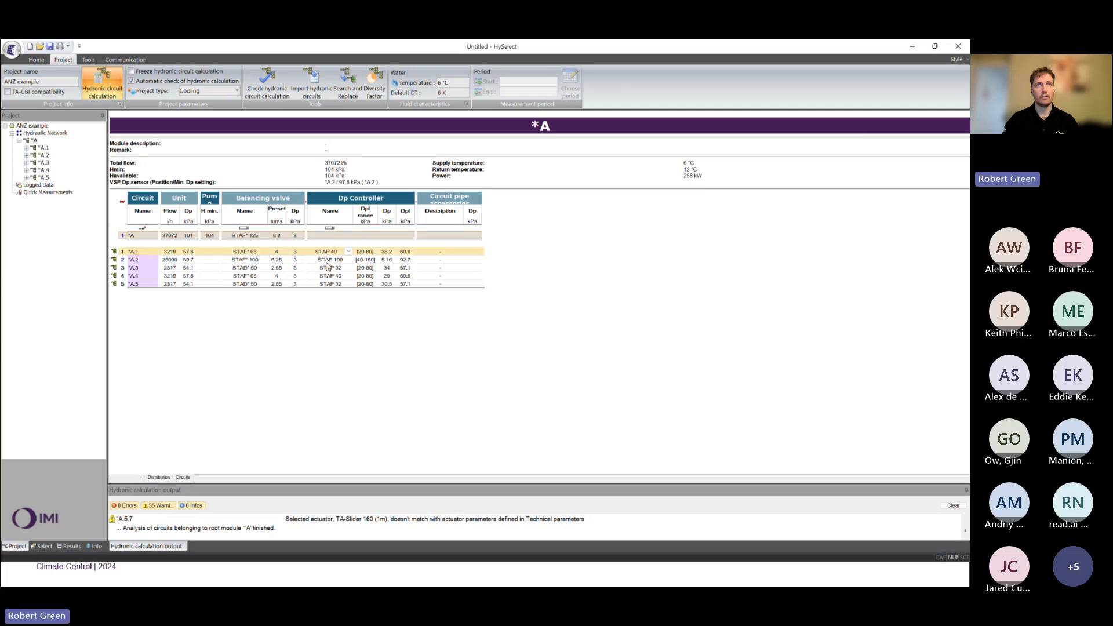
pyautogui.click(327, 271)
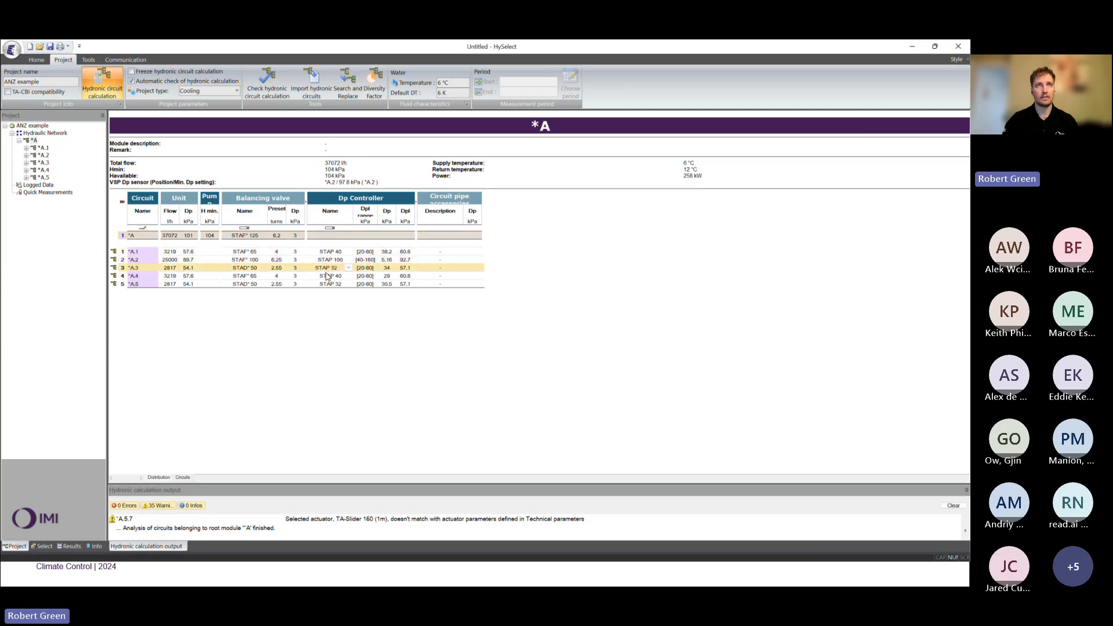
pyautogui.click(327, 275)
pyautogui.click(326, 285)
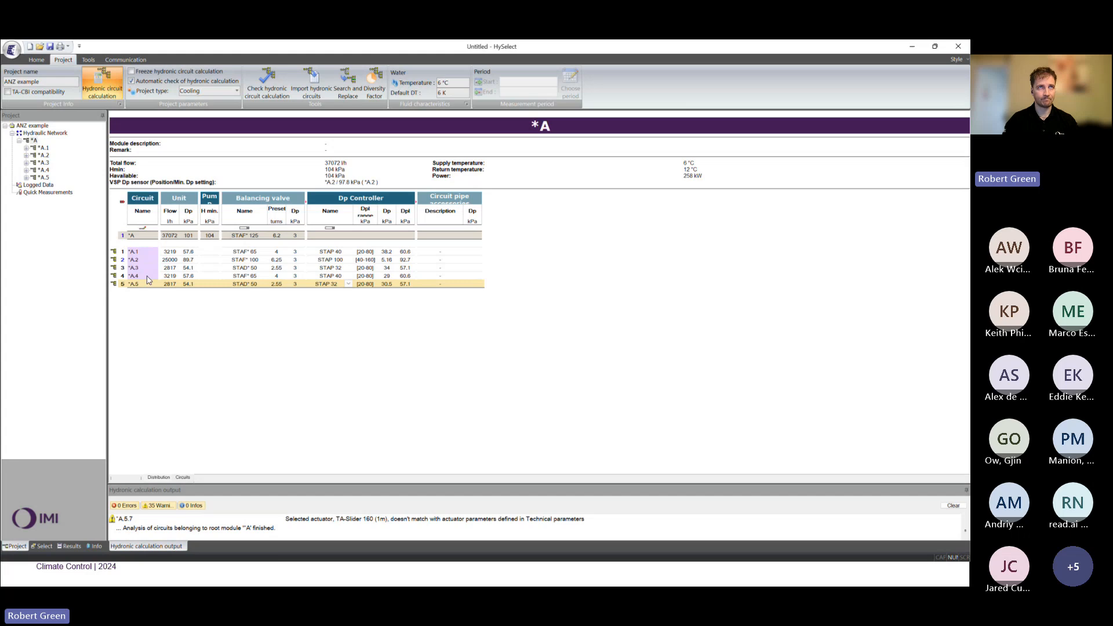
pyautogui.click(43, 147)
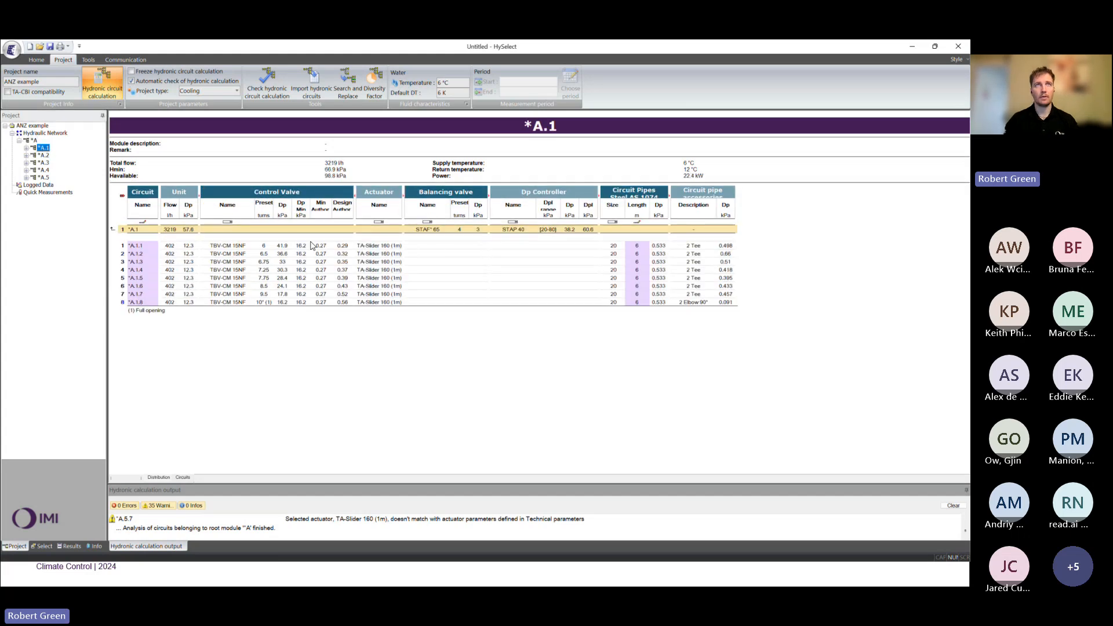
pyautogui.click(43, 163)
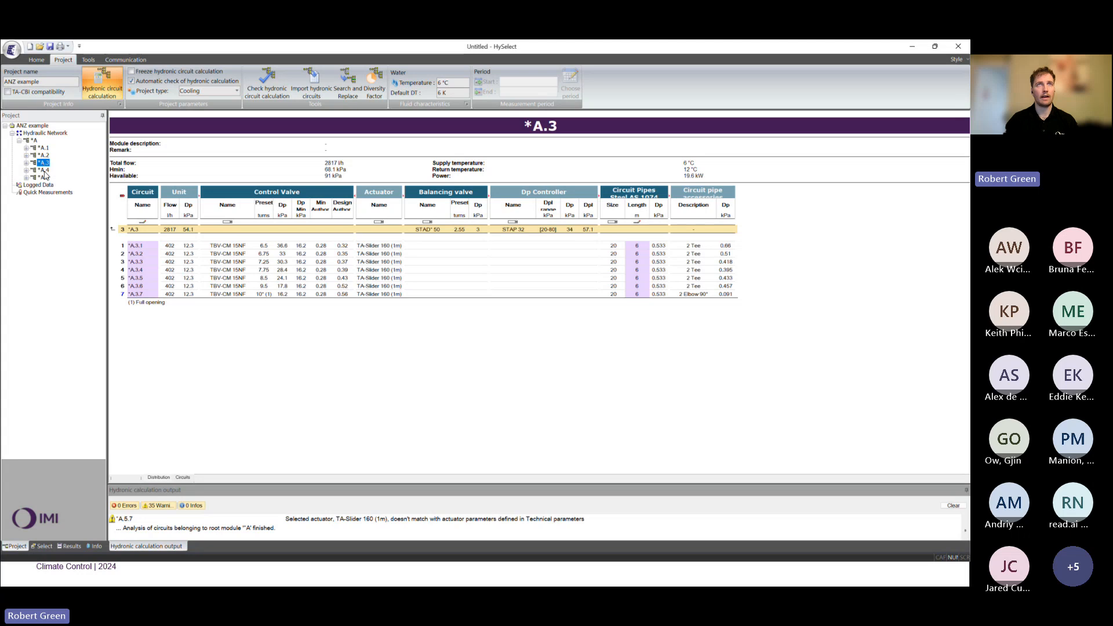
pyautogui.click(44, 171)
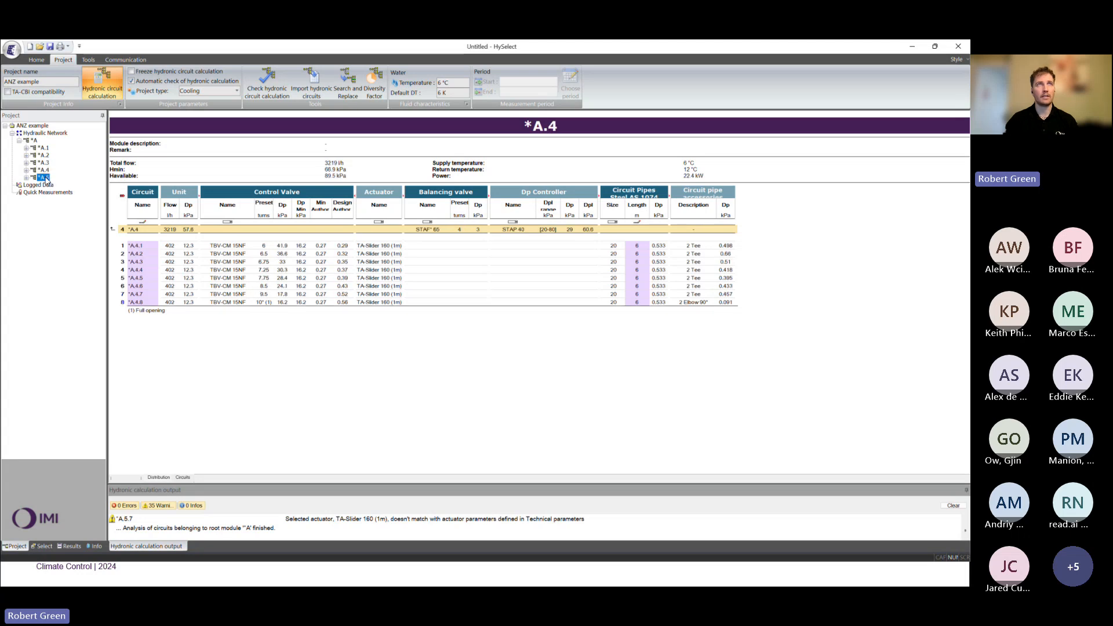
pyautogui.click(42, 178)
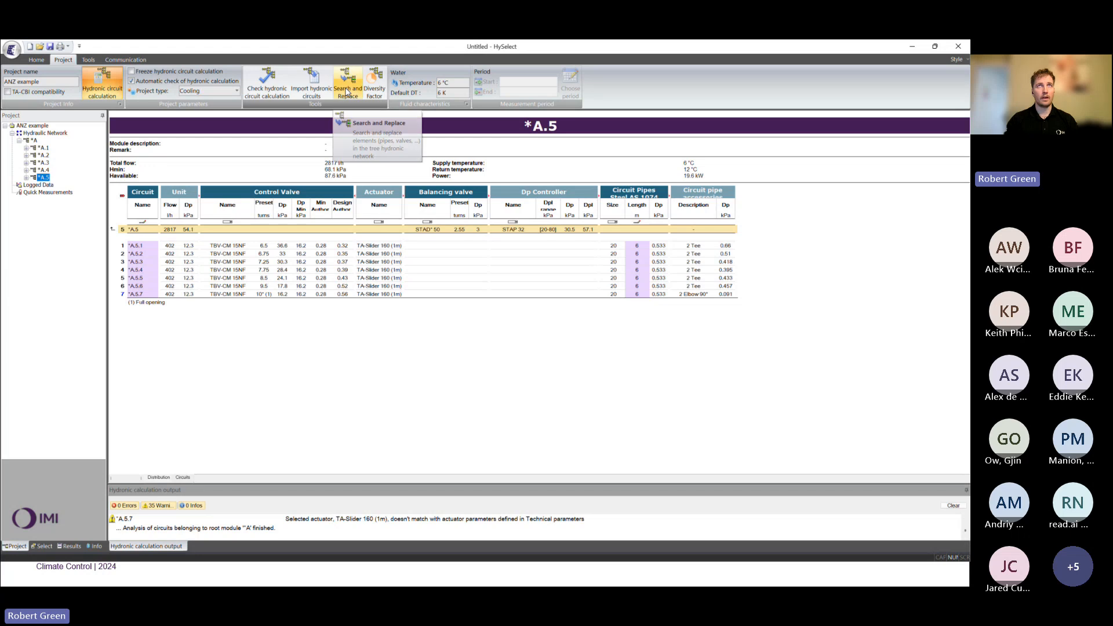
# Set up a pipe series replacement across the whole ANZ example project, from all sizes of Steel AS 1074 Medium to Copper EN 1057 X.
pyautogui.click(347, 91)
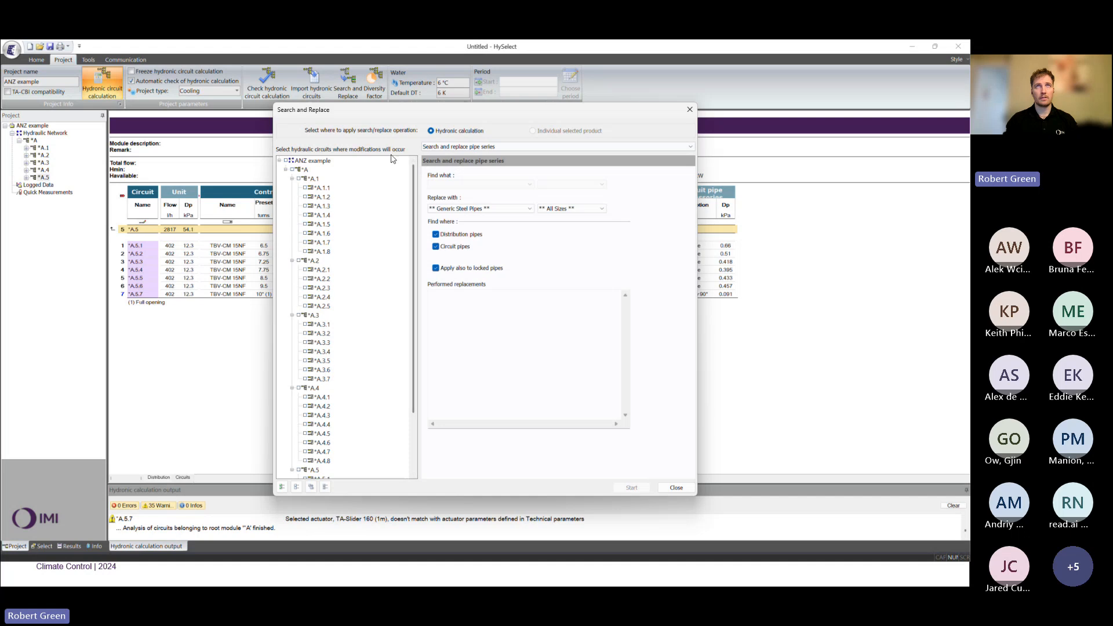
pyautogui.click(286, 160)
pyautogui.click(556, 185)
pyautogui.click(555, 186)
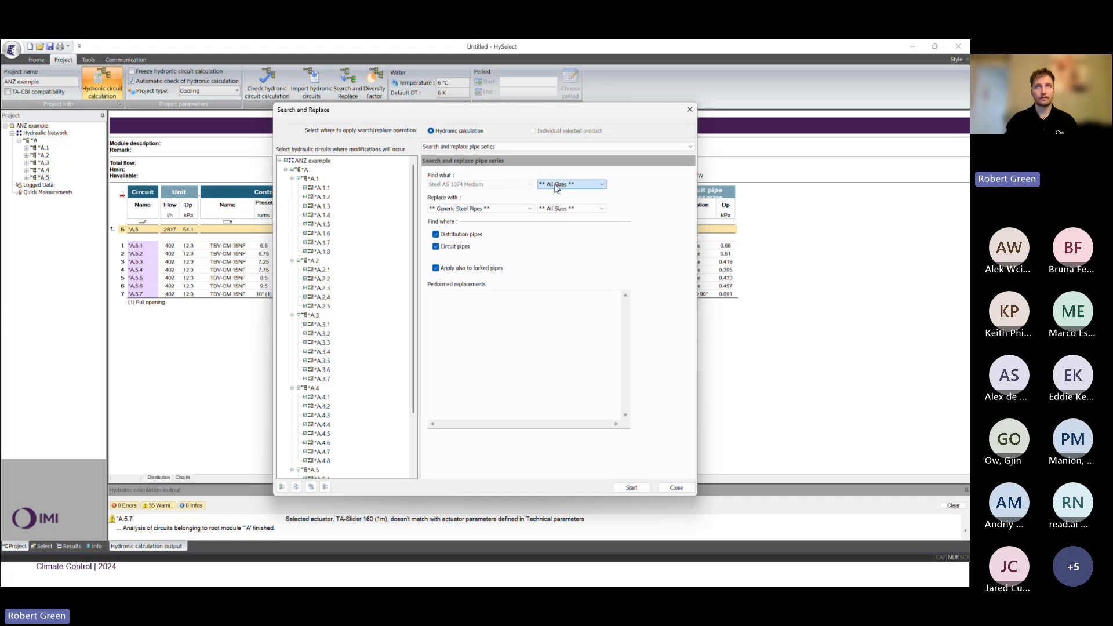
pyautogui.click(527, 208)
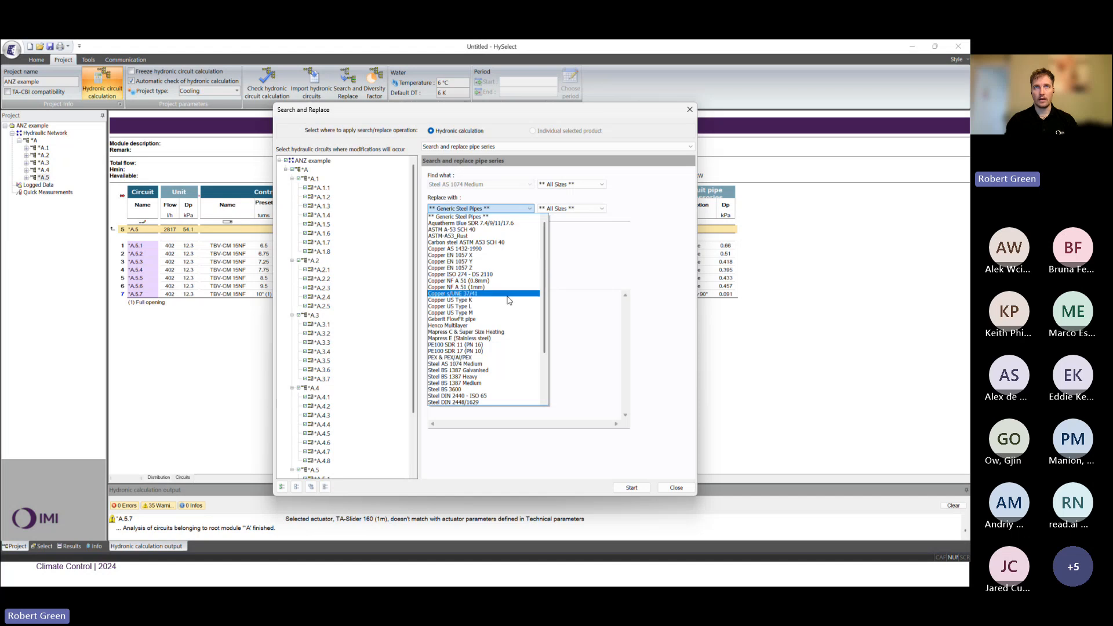
pyautogui.scroll(-4, 509, 300)
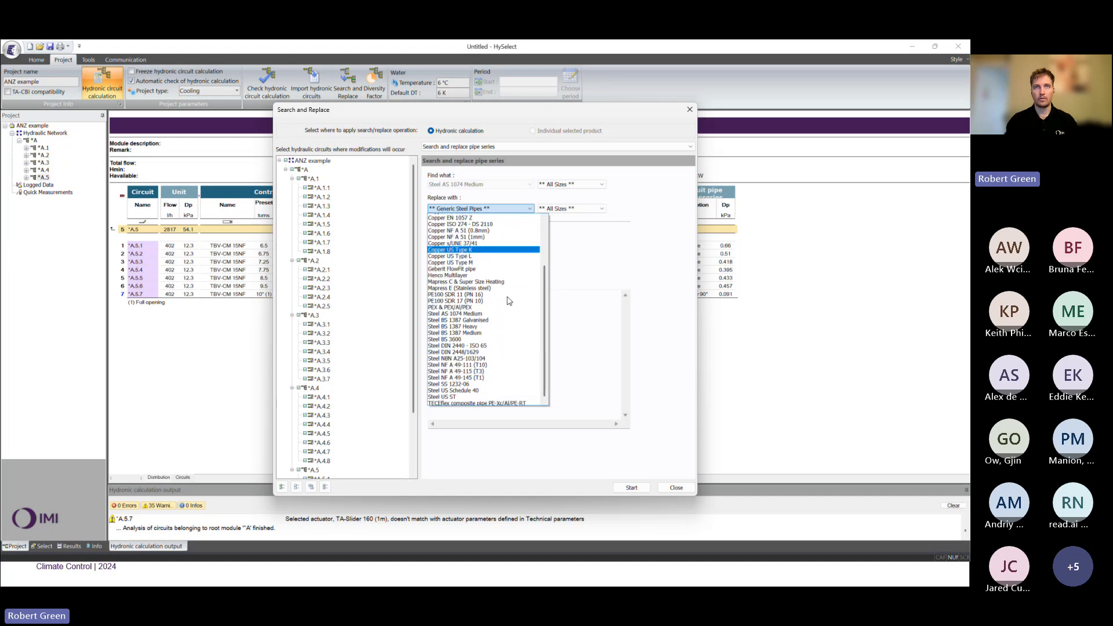
pyautogui.scroll(4, 508, 301)
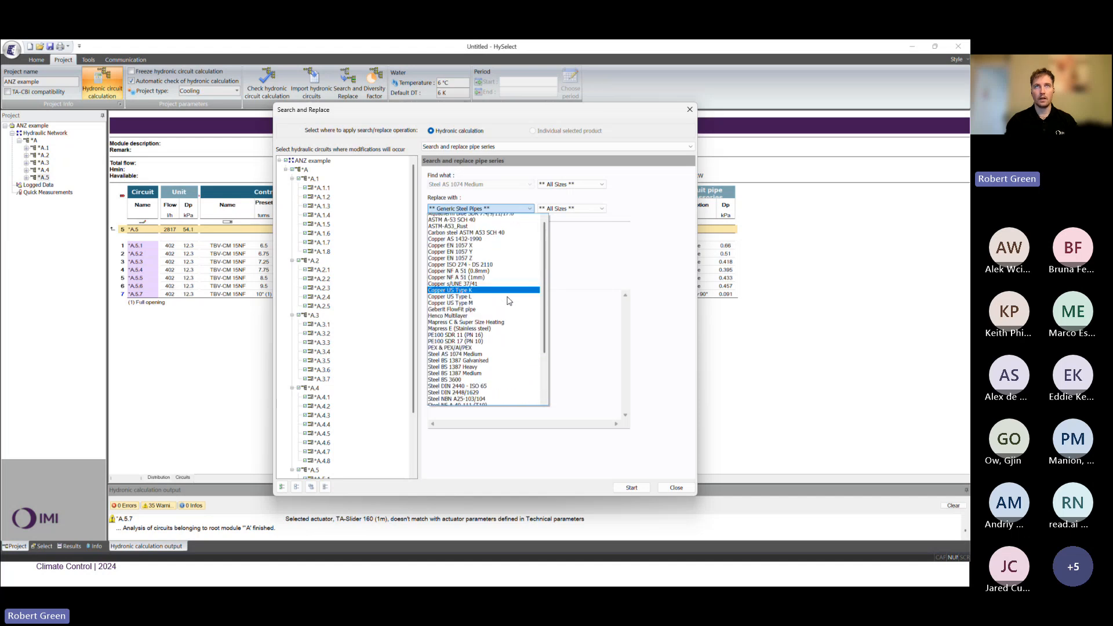
pyautogui.click(485, 255)
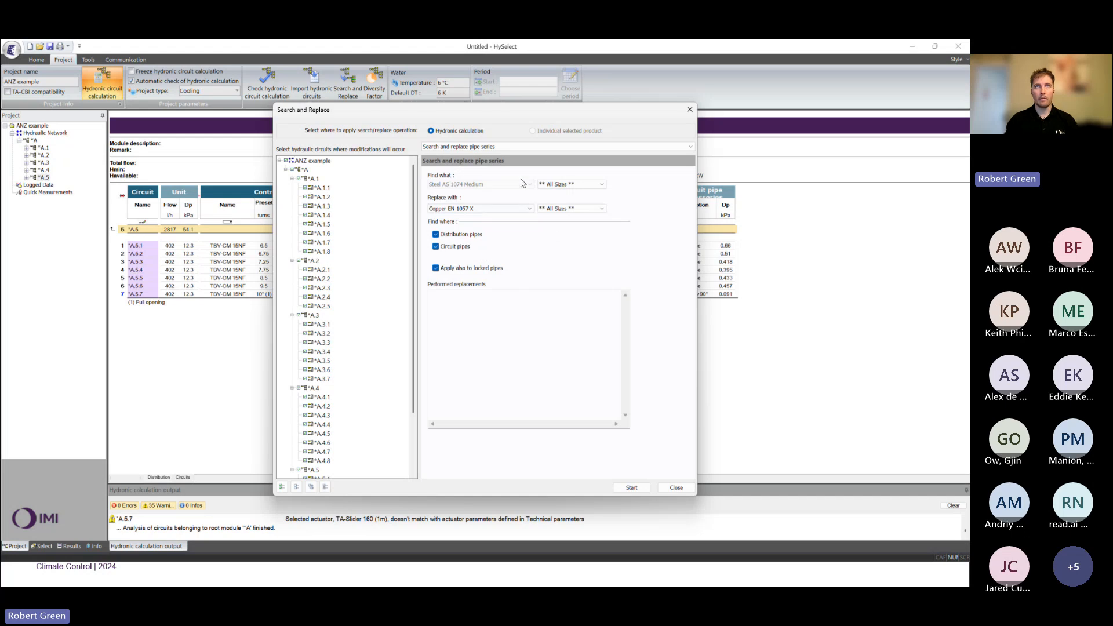
# Run the pipe series replacement on all matching pipes, check the performed replacements and close Search and Replace.
pyautogui.click(626, 487)
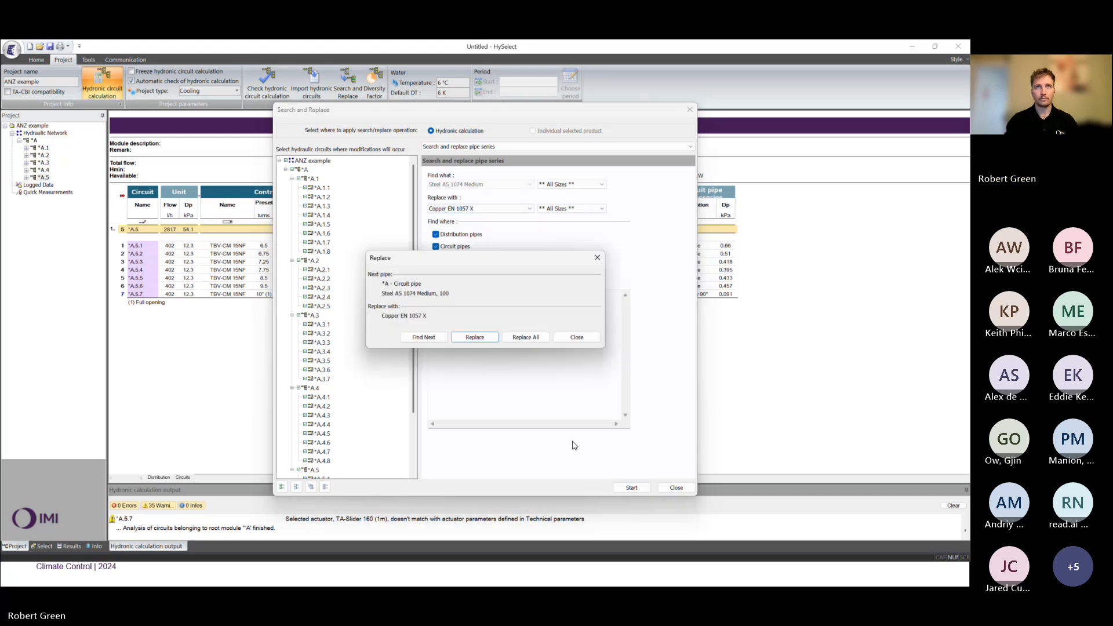
pyautogui.click(519, 338)
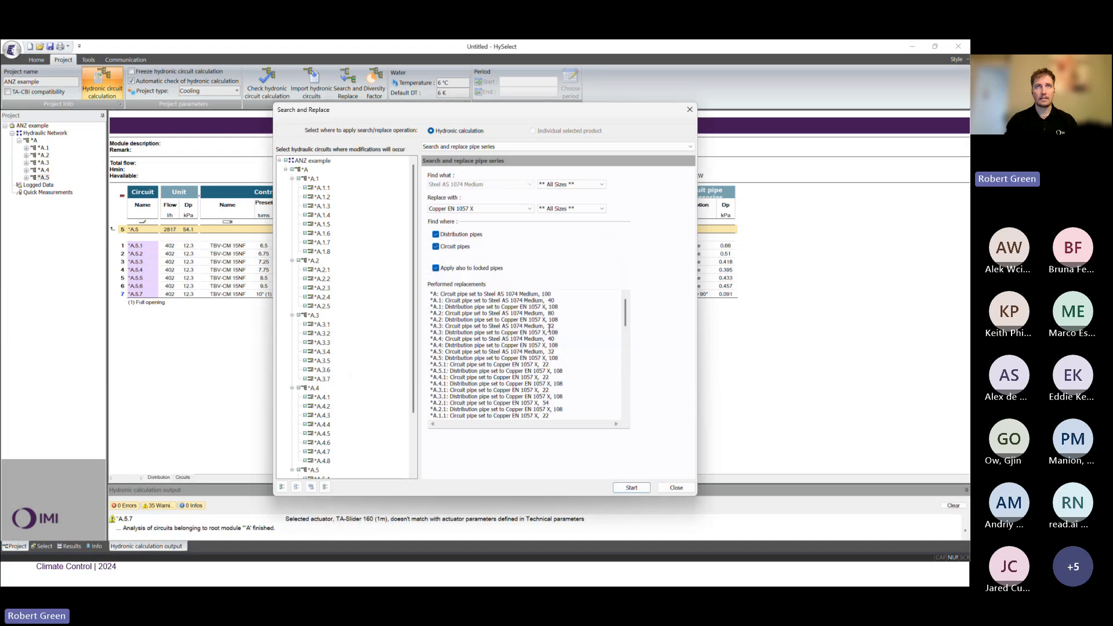
pyautogui.scroll(-20, 598, 390)
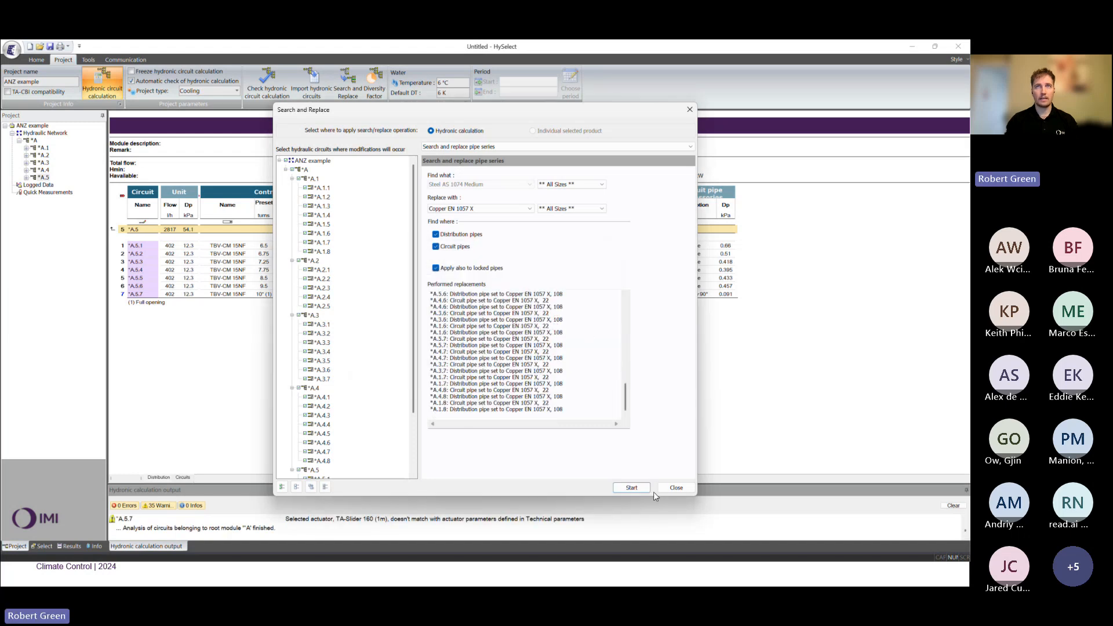
pyautogui.click(676, 488)
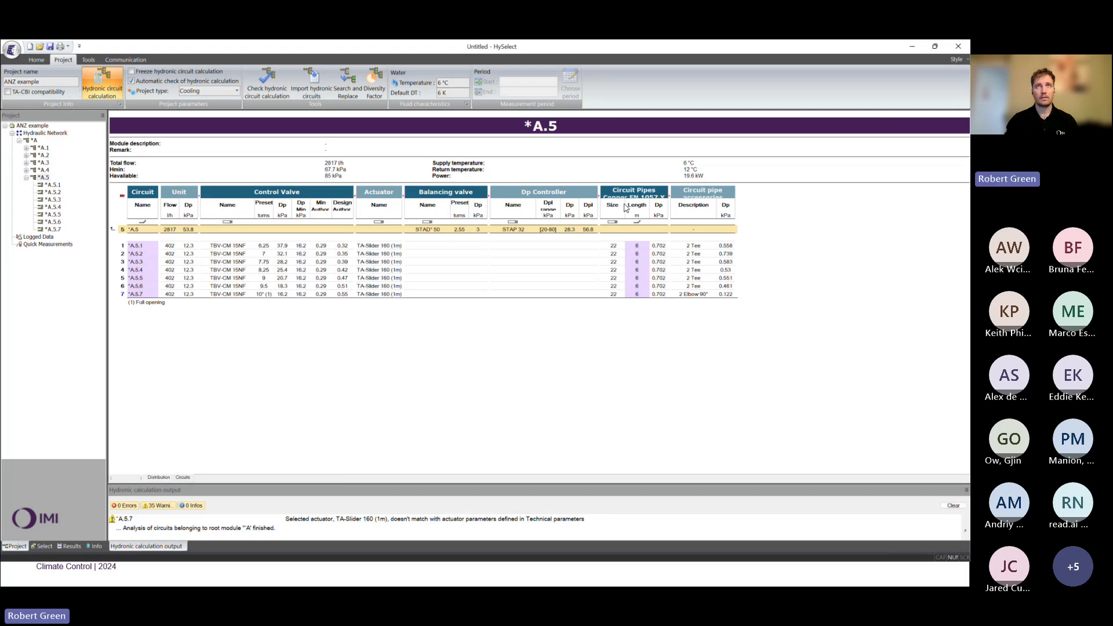
# Expand the circuit pipe columns to include linear pressure drop and velocity, and review the *A overview and modules *A.1 and *A.2.
pyautogui.click(667, 200)
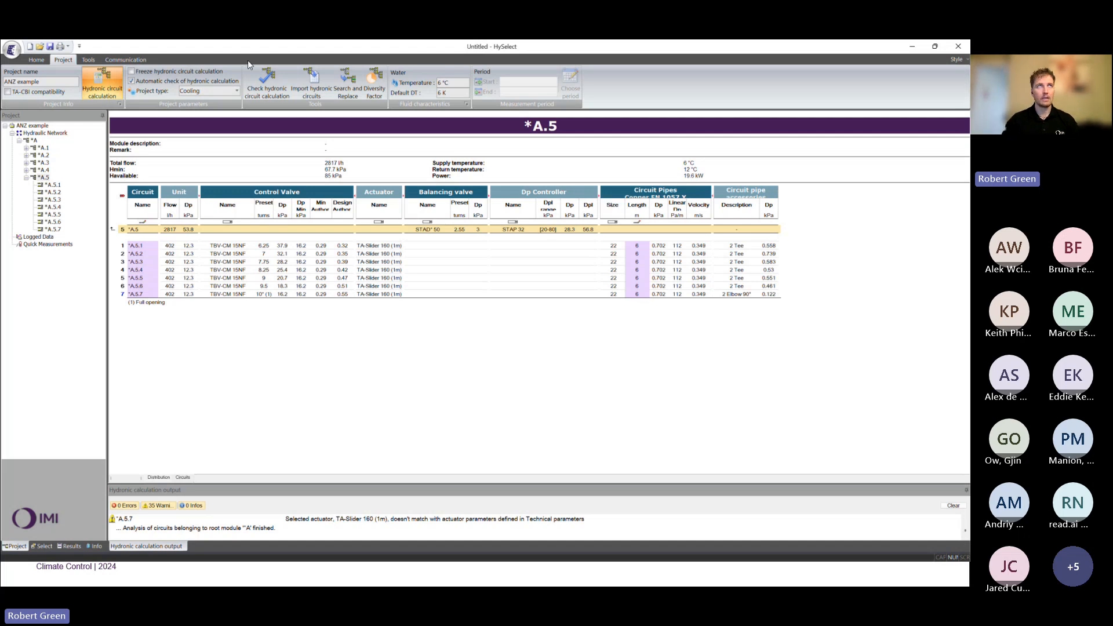
pyautogui.click(33, 141)
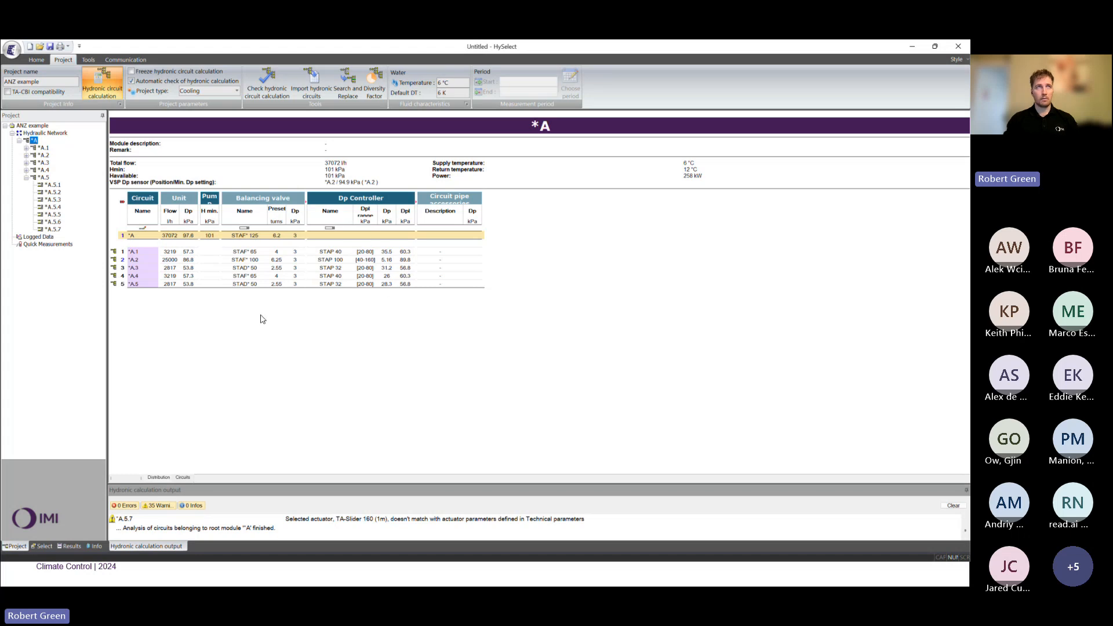
pyautogui.click(42, 148)
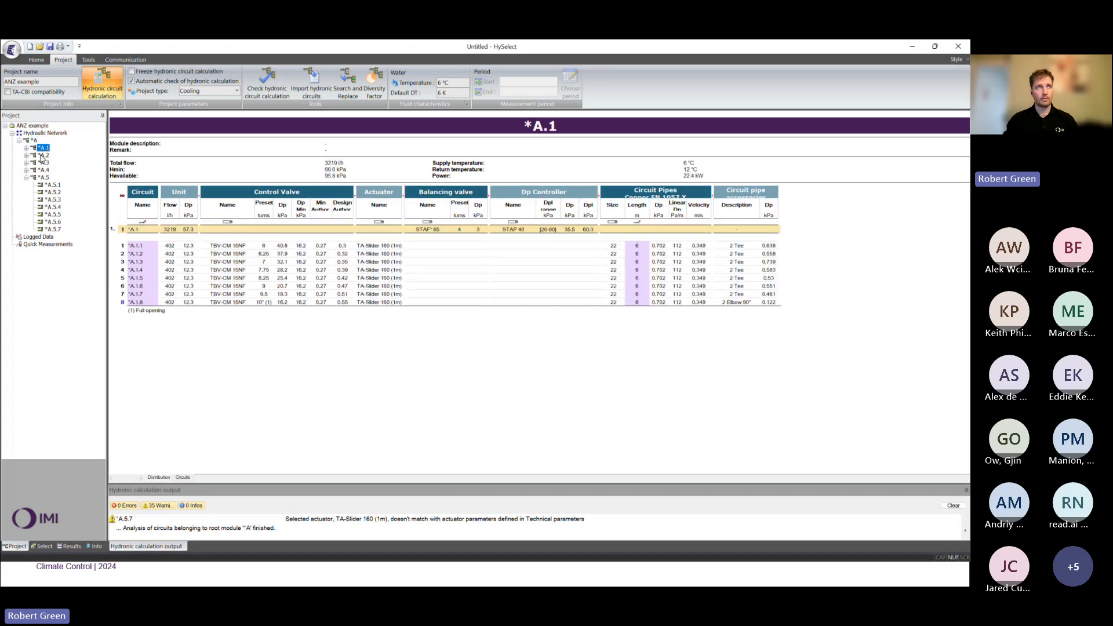
pyautogui.click(43, 155)
# Switch to the presentation and advance from the Search & Replace tool slide to the hydronic ecosystem slide.
pyautogui.click(332, 568)
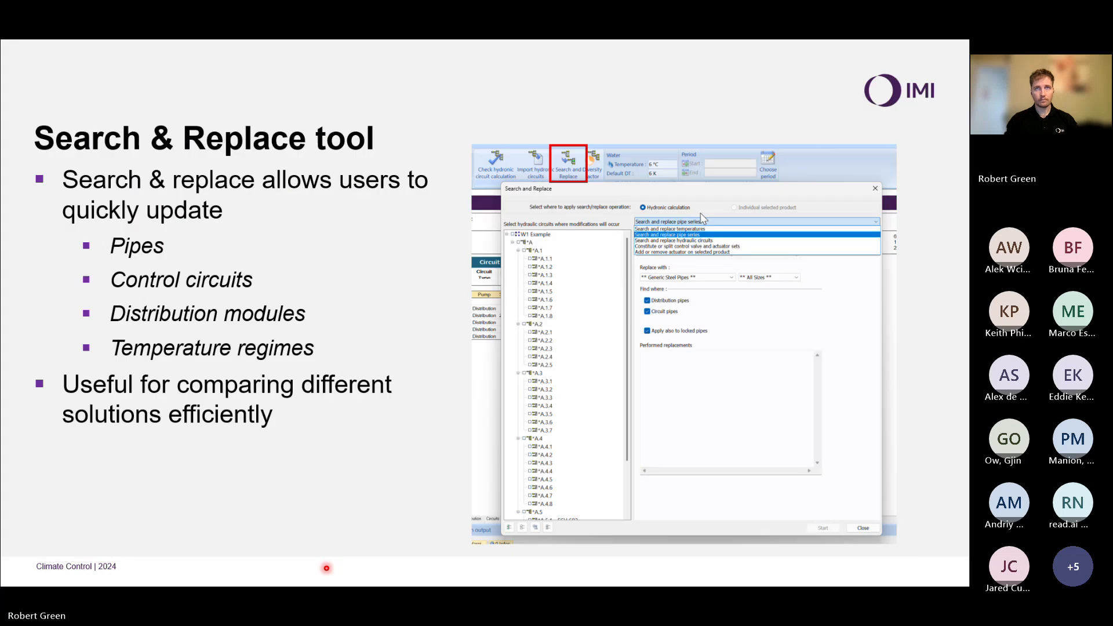
pyautogui.press('Right')
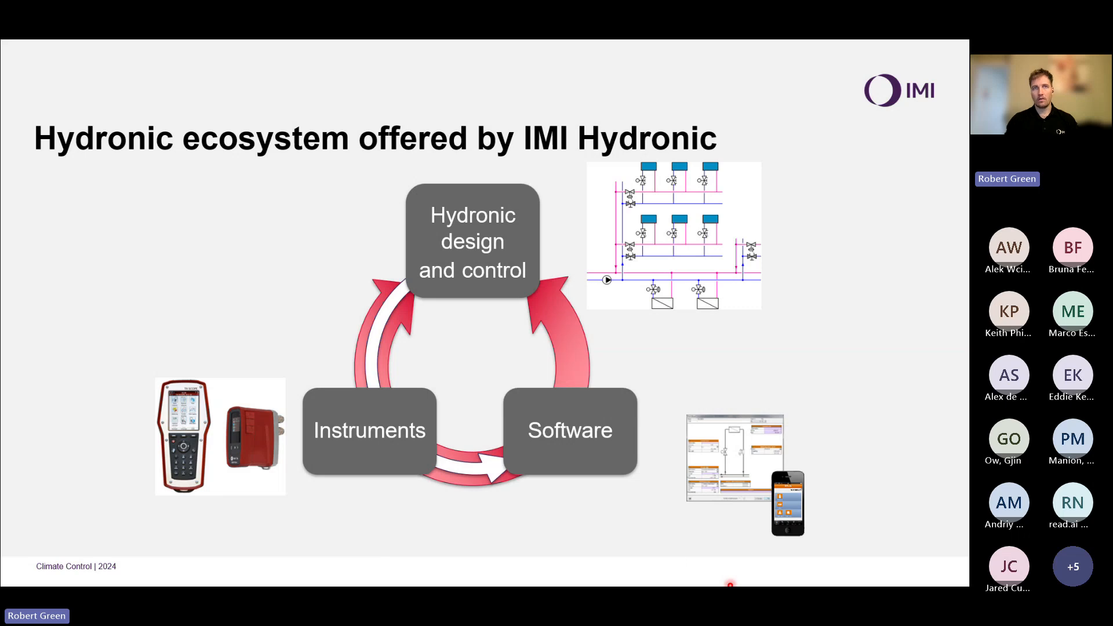
# Switch to HySelect, expand module *A.2's balancing valve columns to include Dp 100%, and return to the presentation.
pyautogui.hotkey('alt', 'Tab')
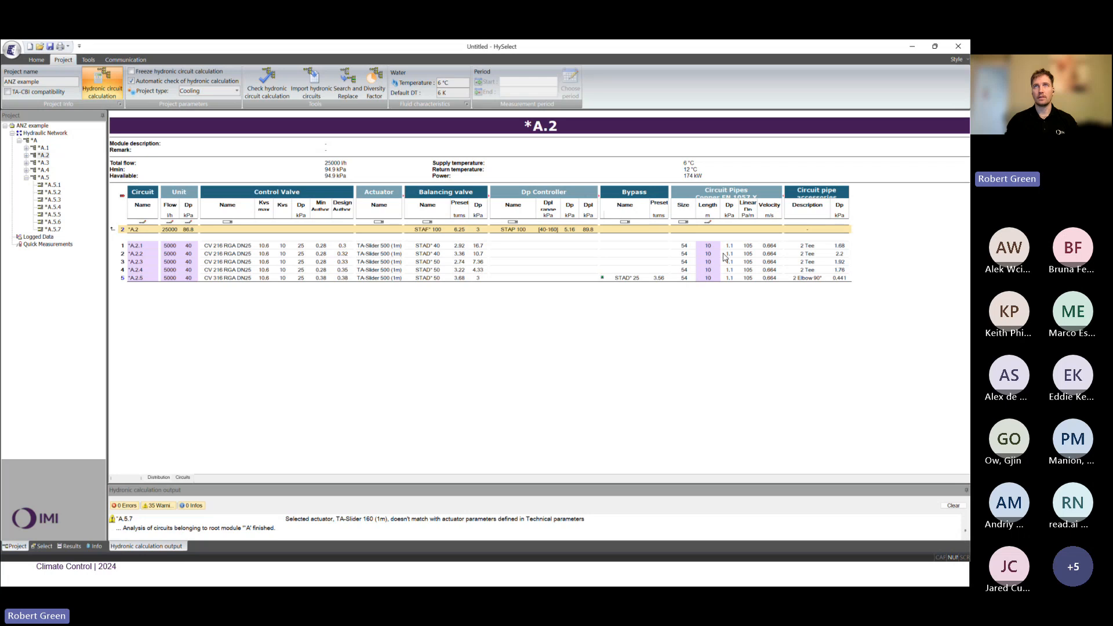
pyautogui.click(489, 201)
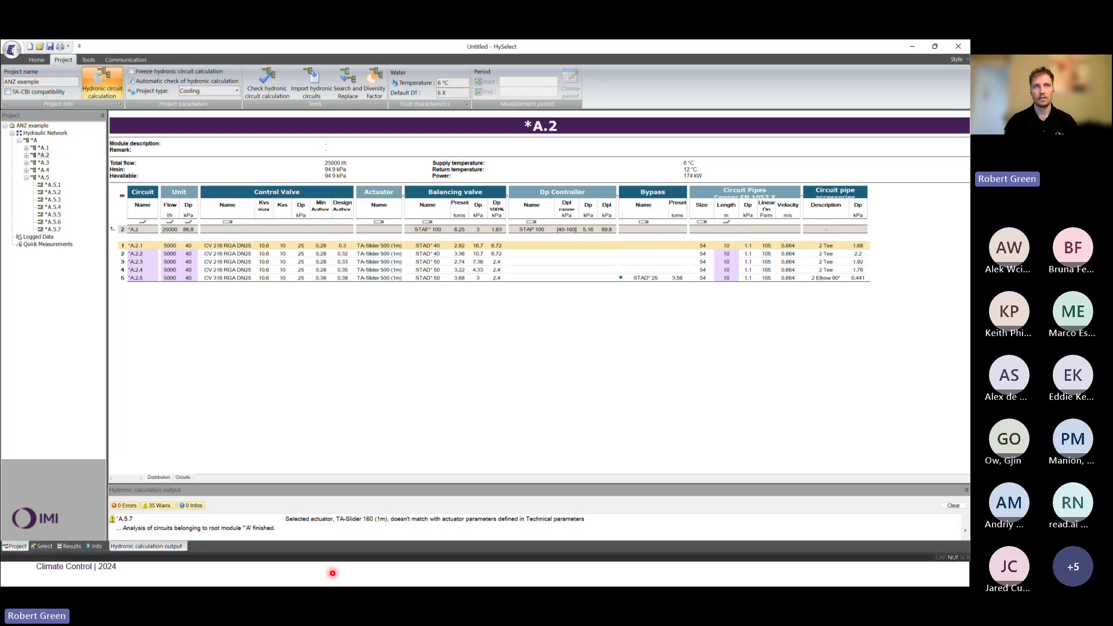
pyautogui.click(316, 578)
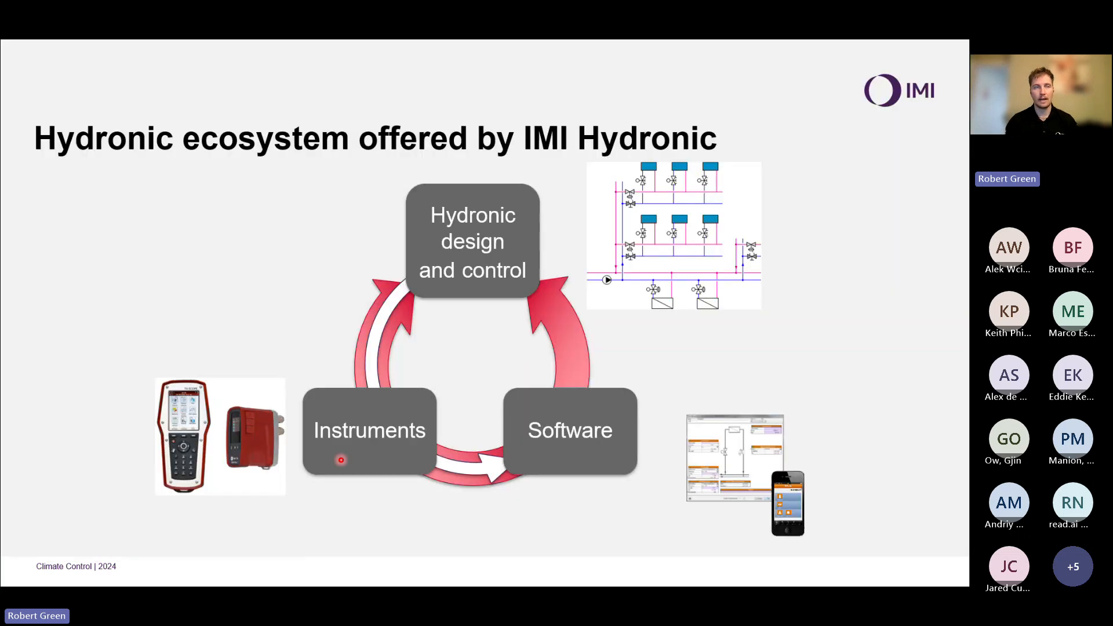
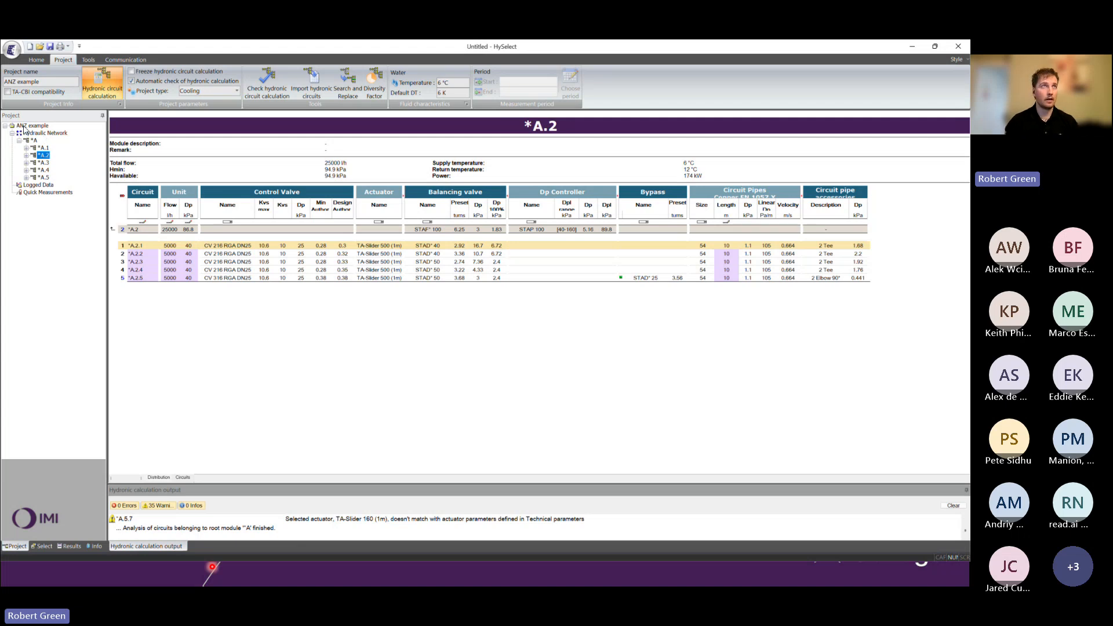
# Open the Diversity Factor tool and mark modules *A.1, *A.3, *A.4 and *A.5 for diversity, leaving *A.2 out.
pyautogui.click(372, 92)
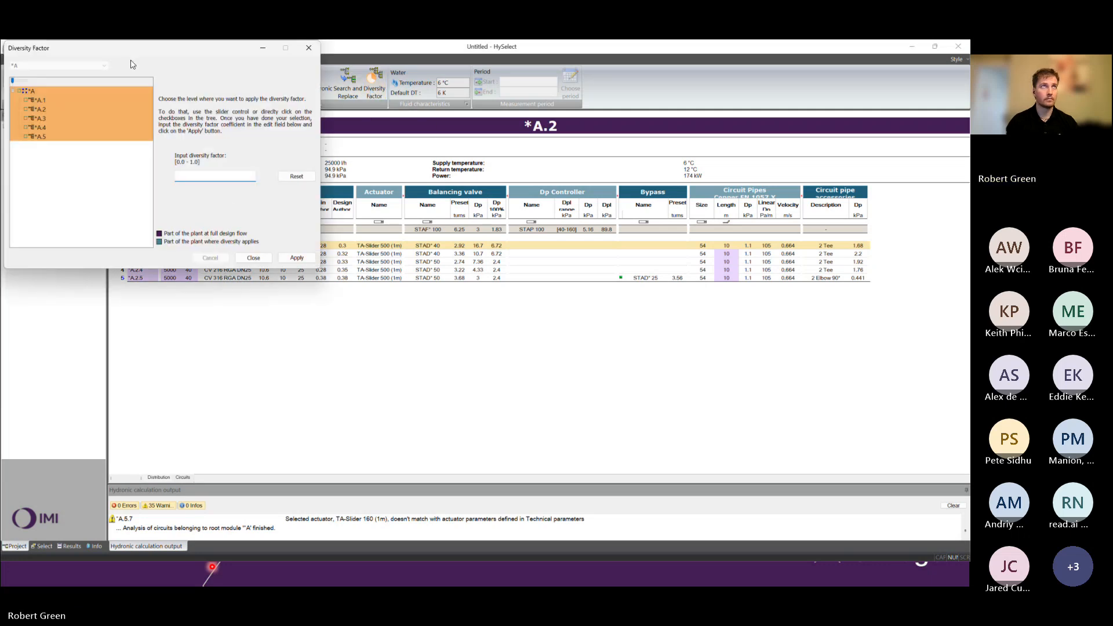
pyautogui.moveTo(150, 56); pyautogui.dragTo(301, 118)
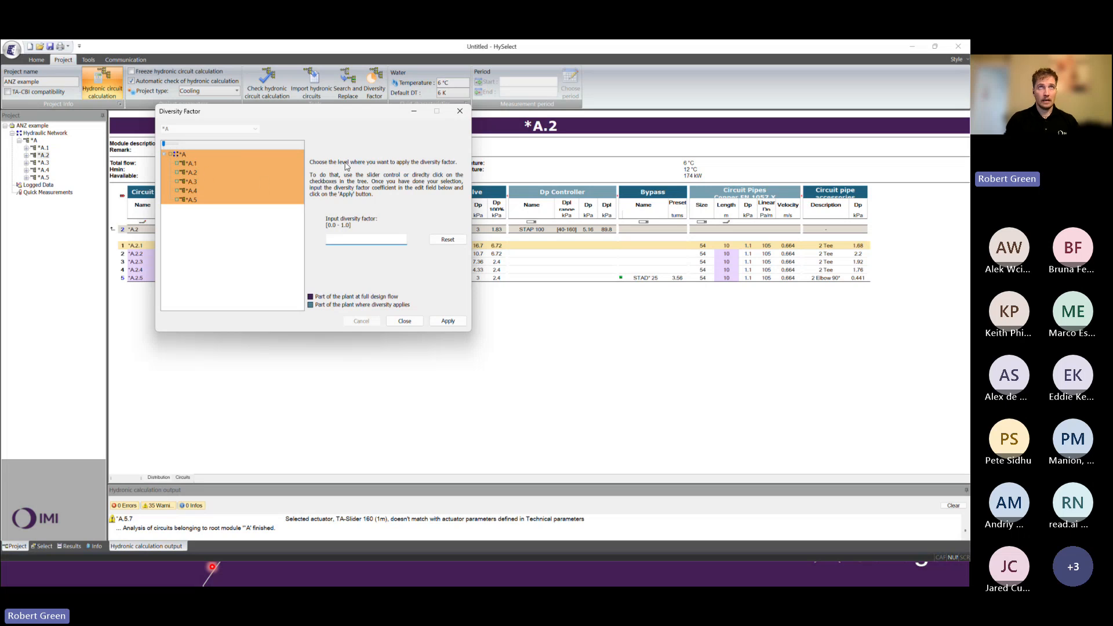
pyautogui.click(176, 164)
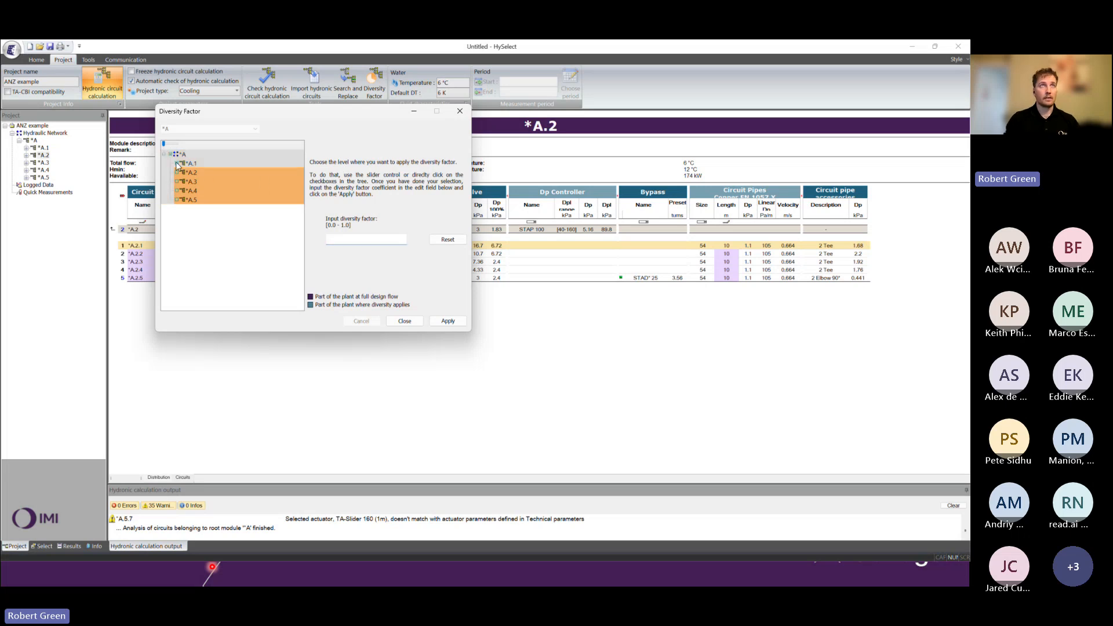
pyautogui.click(177, 172)
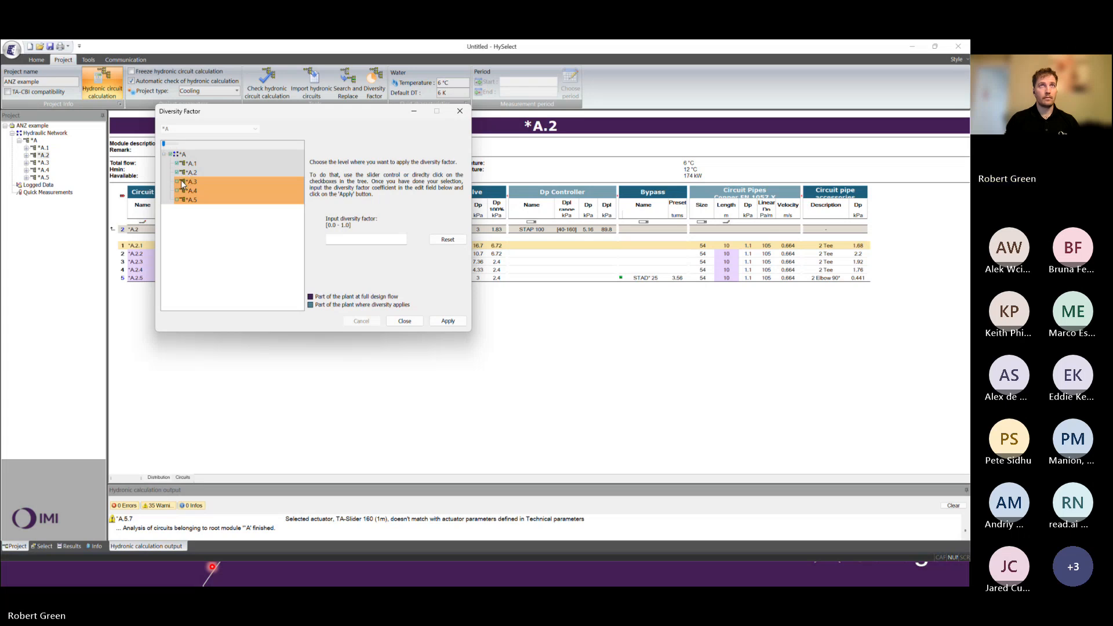
pyautogui.click(181, 183)
pyautogui.click(178, 182)
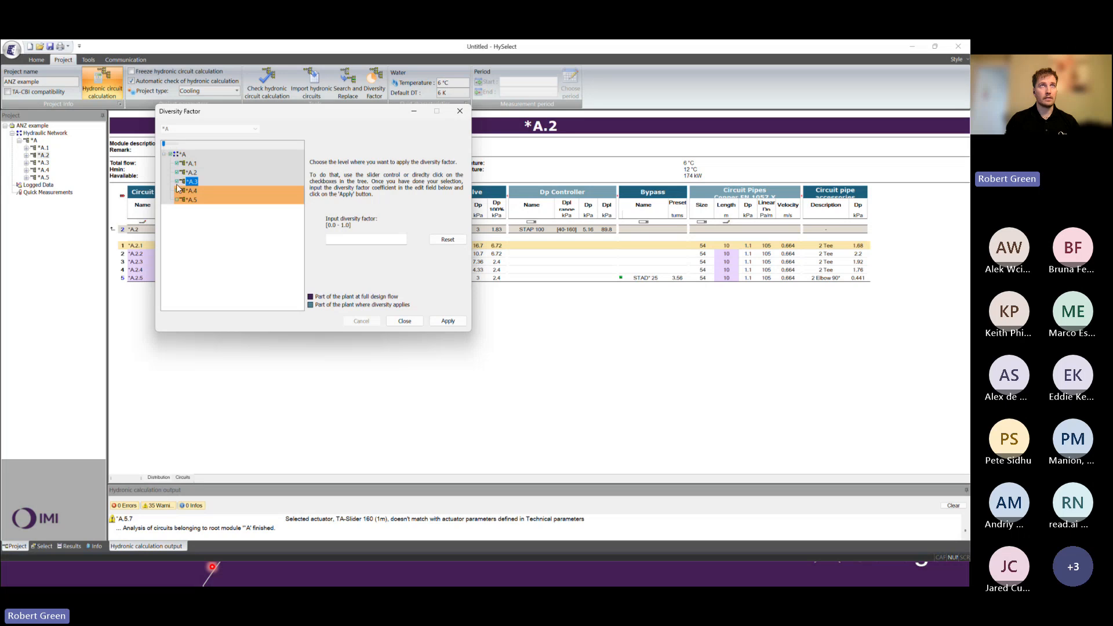
pyautogui.click(178, 183)
pyautogui.click(178, 191)
pyautogui.click(178, 199)
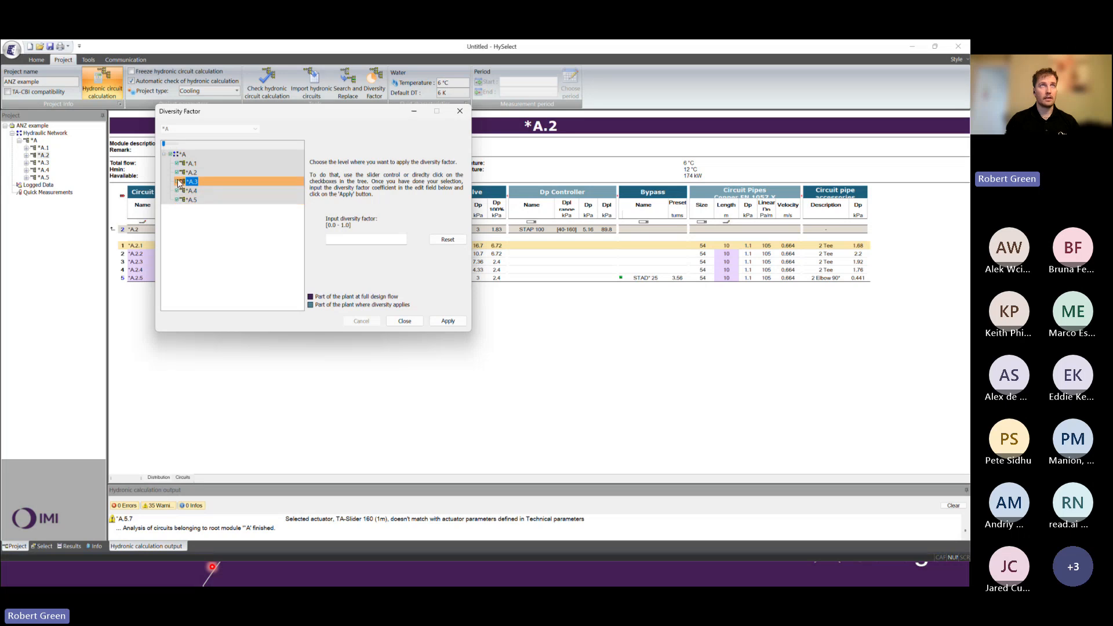
pyautogui.click(178, 181)
pyautogui.click(178, 172)
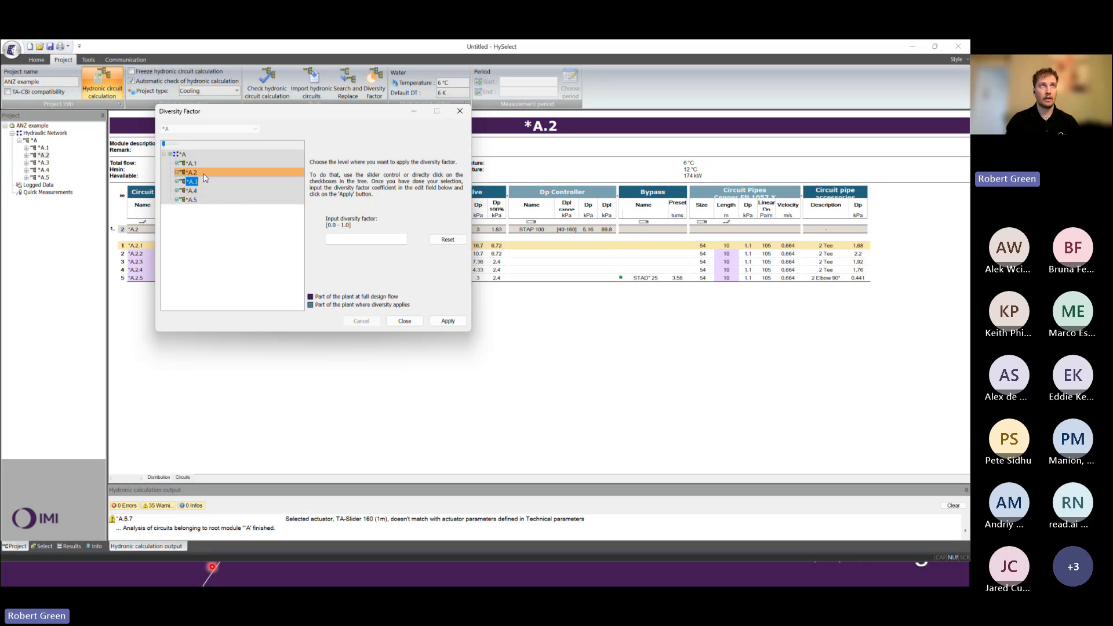
# Apply a diversity factor of 0.5 to the chosen modules and close the dialog to show the diversity factor results.
pyautogui.click(354, 237)
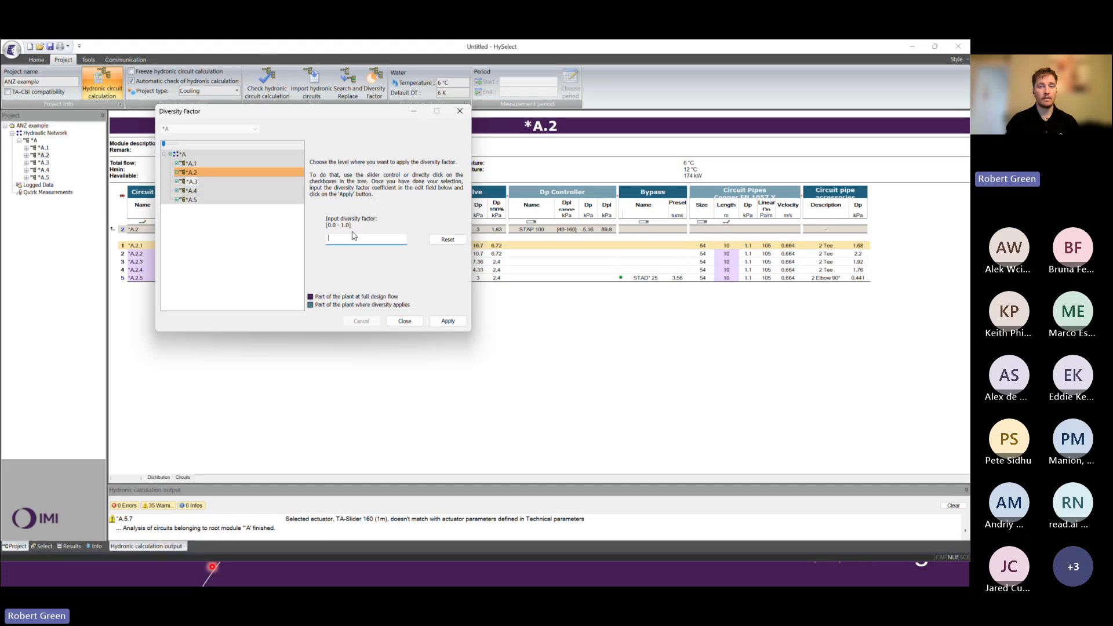
pyautogui.write('0.5')
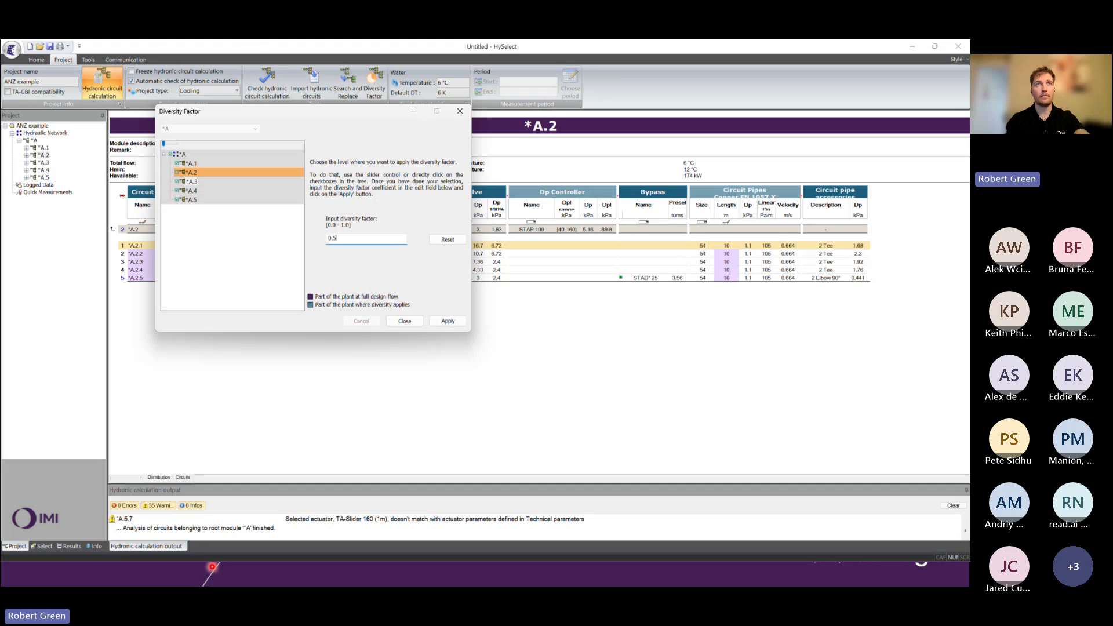
pyautogui.click(450, 322)
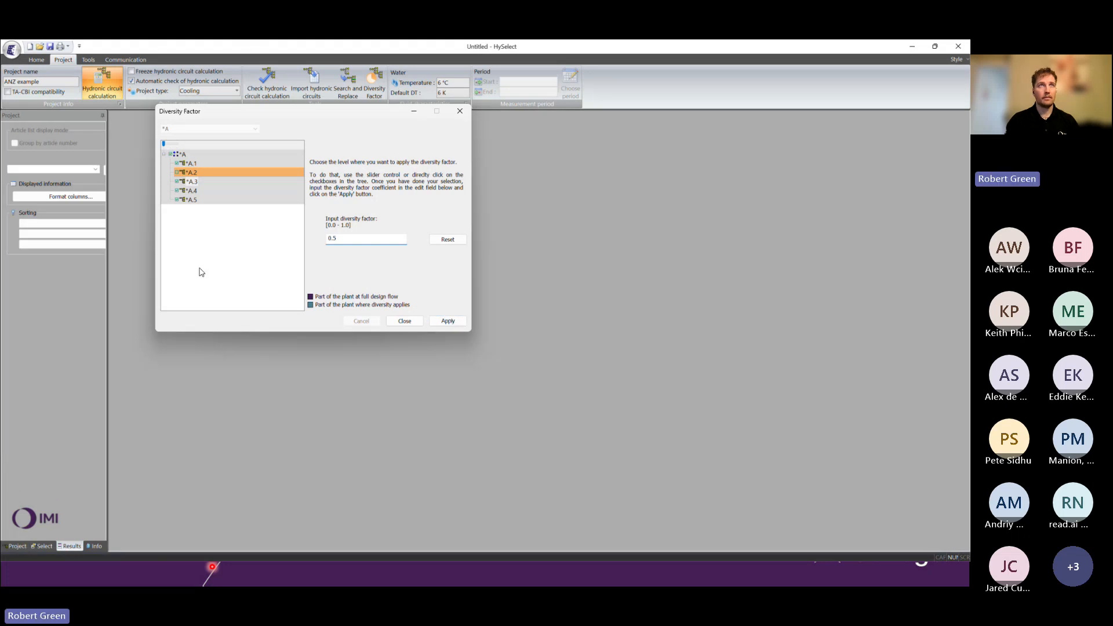
pyautogui.click(405, 321)
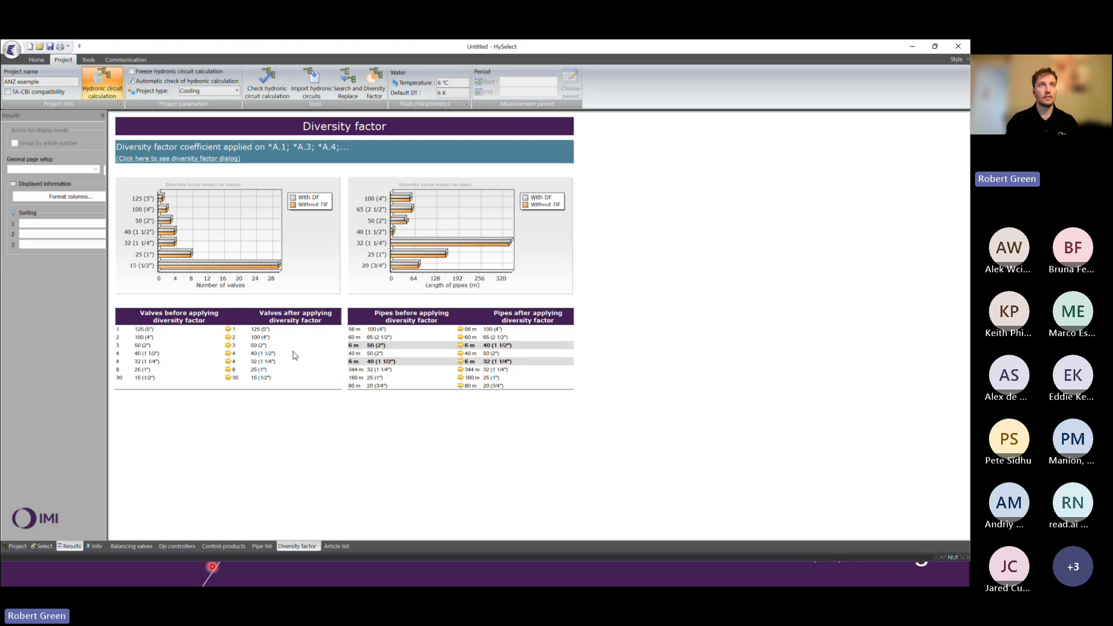